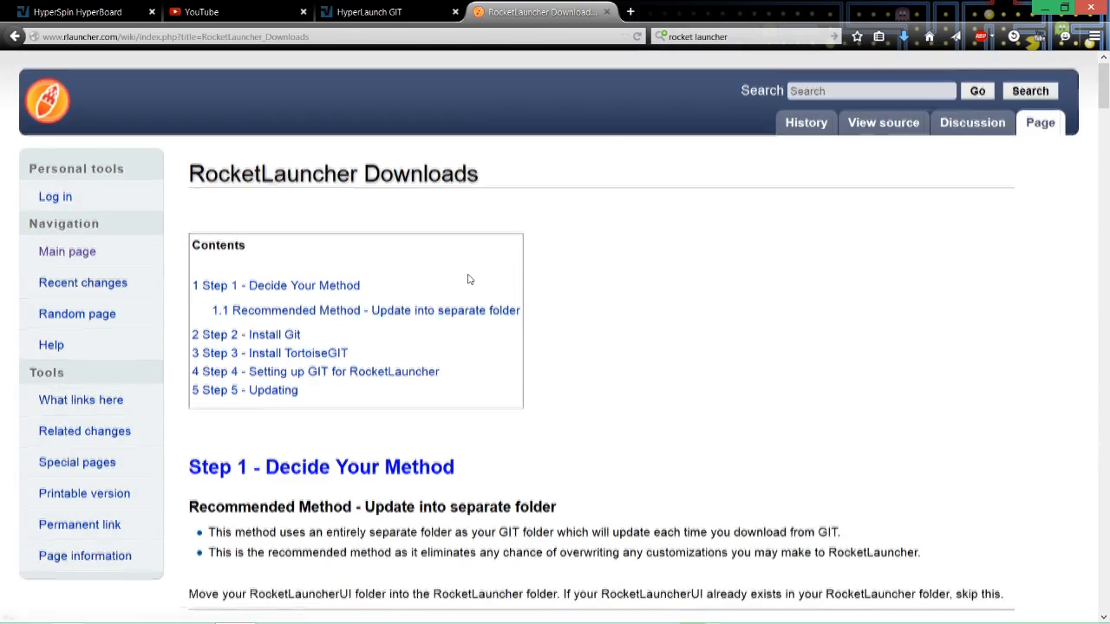
# - Look through the RocketLauncher Downloads guide, from choosing the update method to the Git installation instructions
pyautogui.scroll(-10, 466, 279)
pyautogui.scroll(-4, 468, 279)
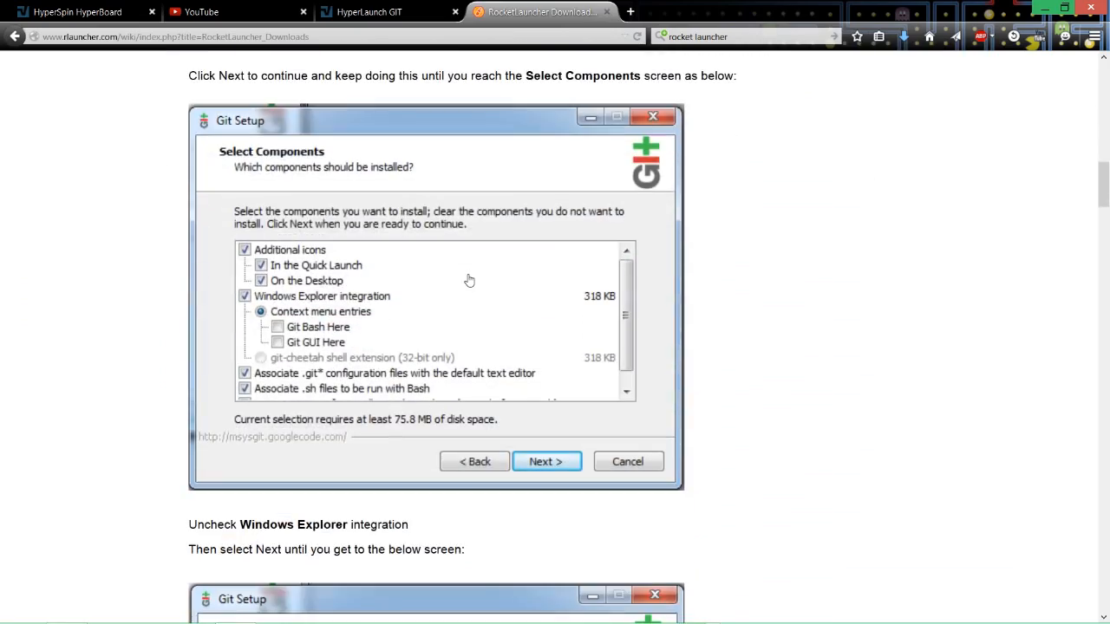
pyautogui.scroll(-3, 468, 280)
pyautogui.scroll(5, 468, 279)
pyautogui.scroll(12, 468, 279)
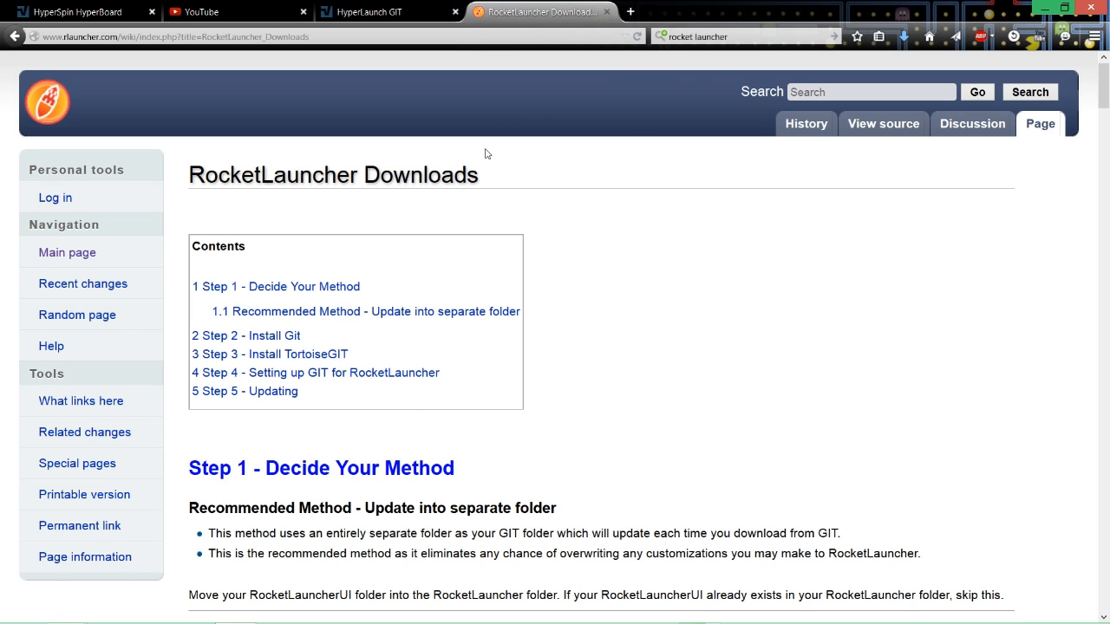
pyautogui.scroll(-1, 250, 322)
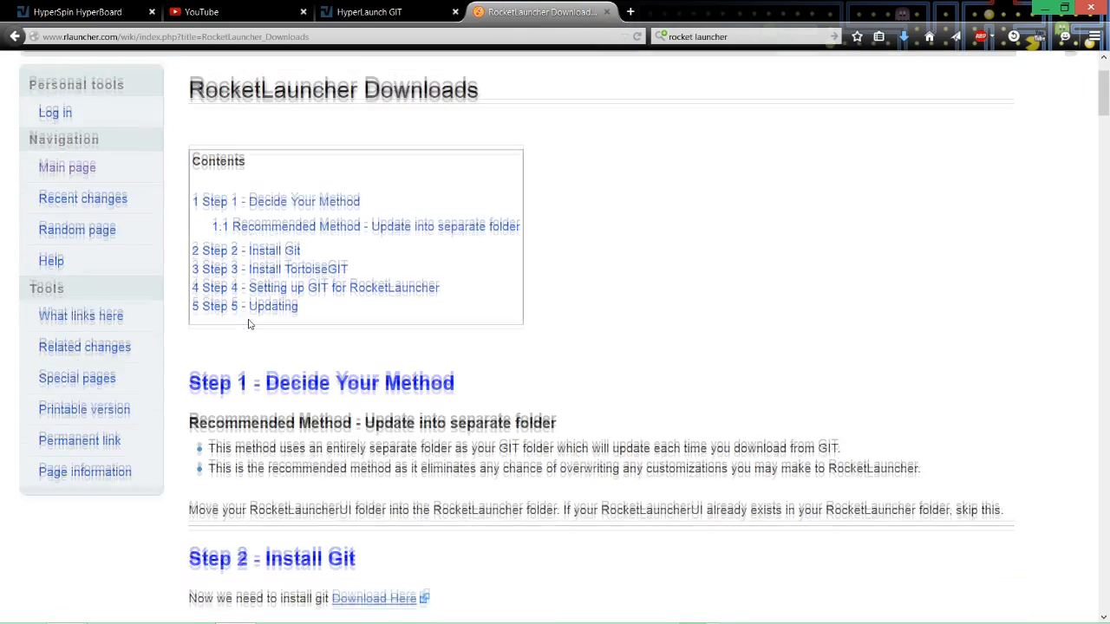
pyautogui.scroll(-2, 285, 395)
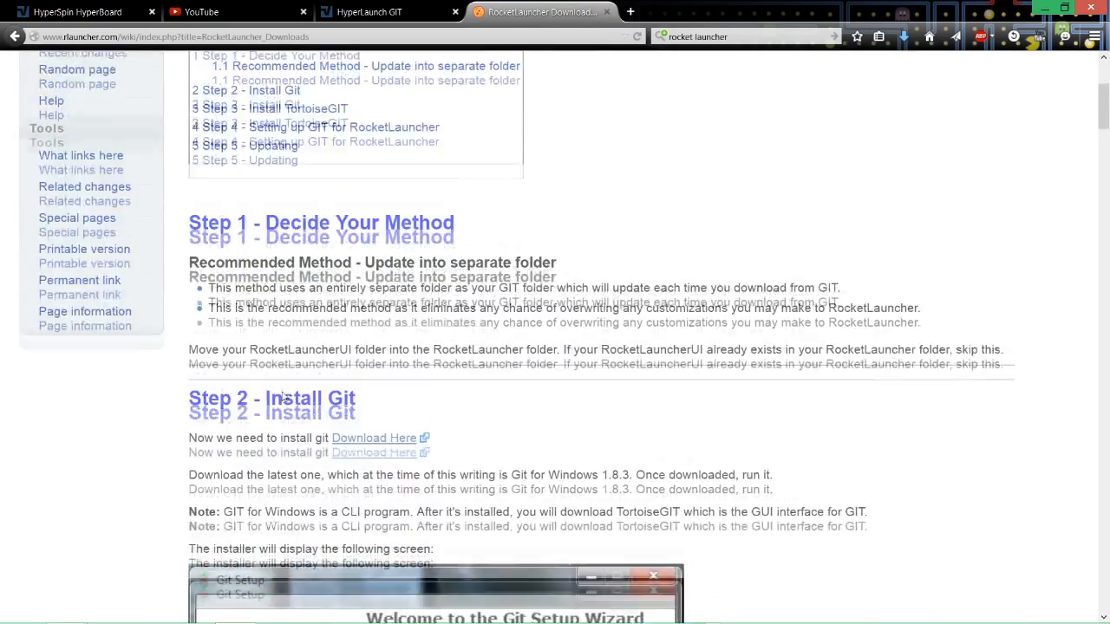
pyautogui.scroll(-2, 396, 373)
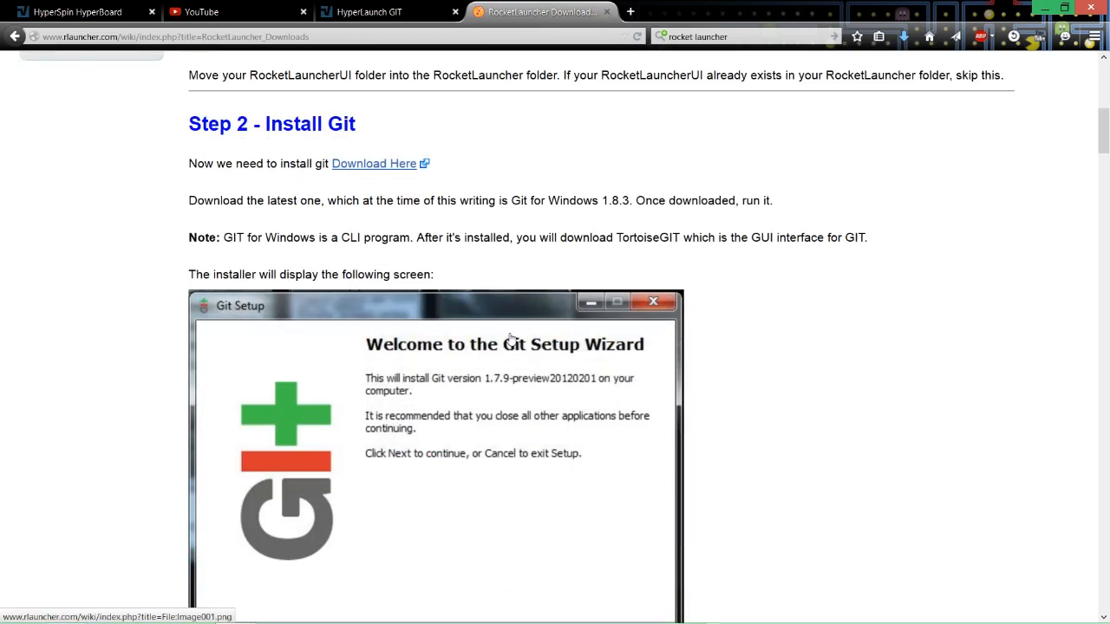
pyautogui.scroll(2, 511, 338)
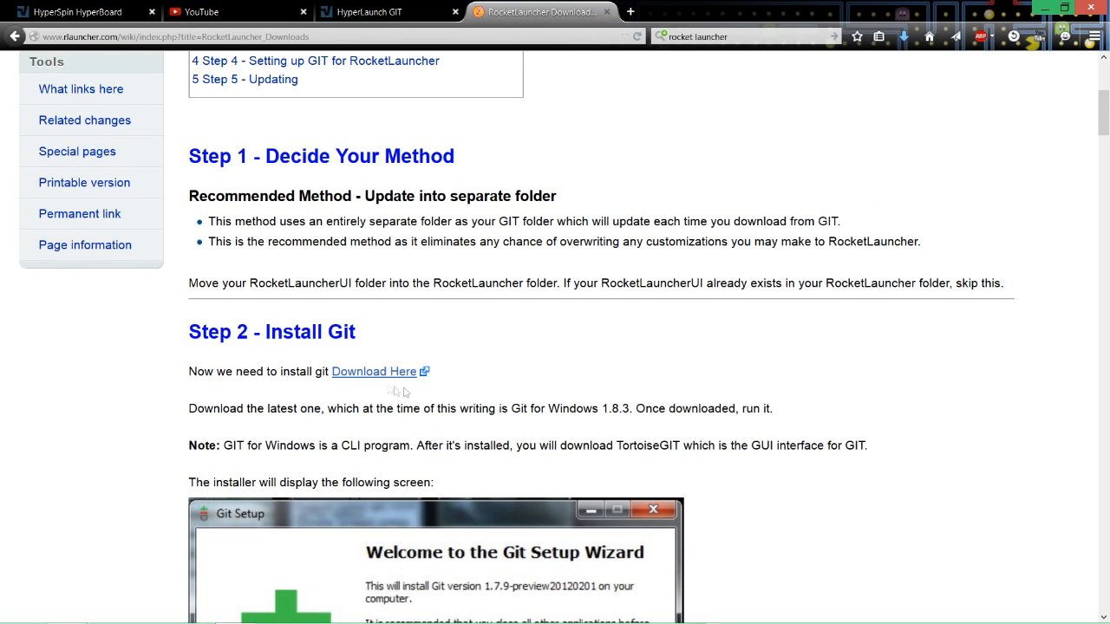
# - Open the Git for Windows download page linked in Step 2 and check the desktop for the downloaded installer
pyautogui.click(378, 373)
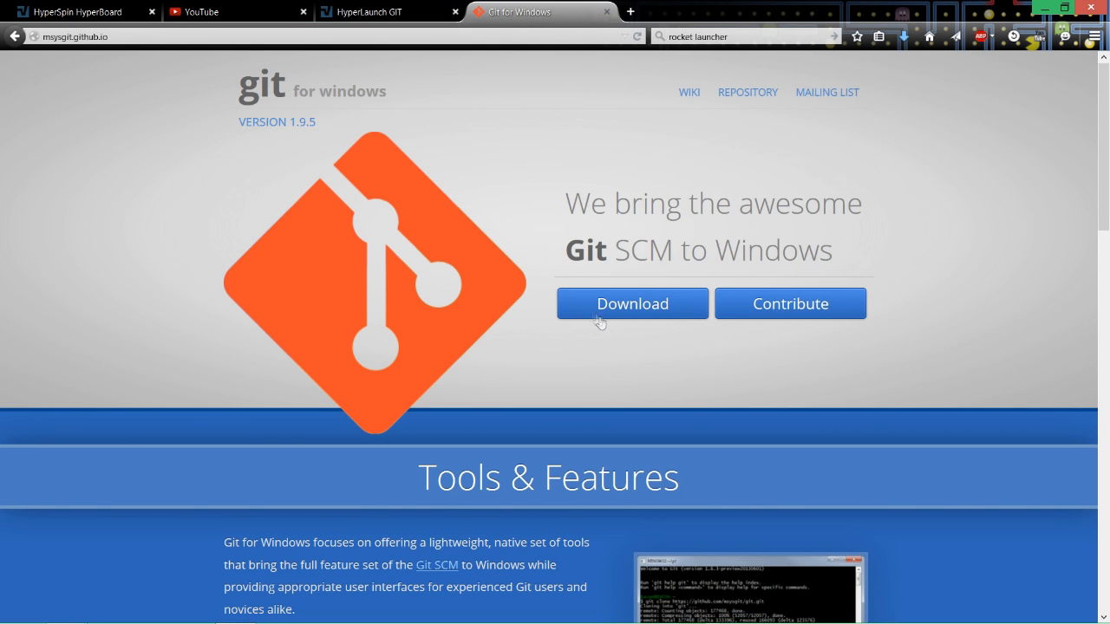
pyautogui.doubleClick(730, 5)
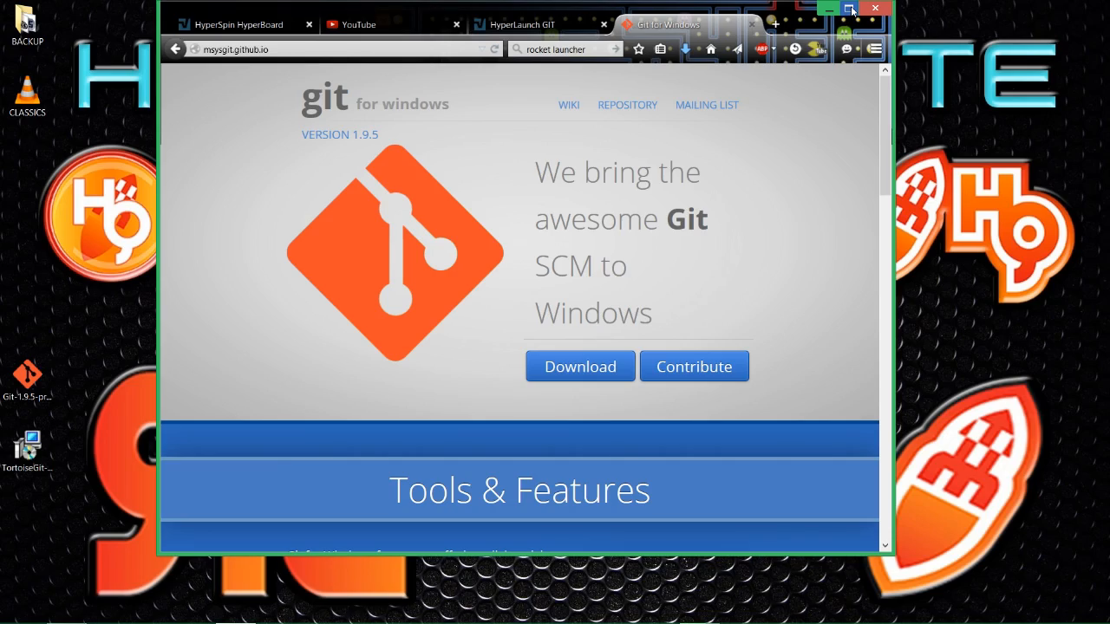
pyautogui.click(849, 9)
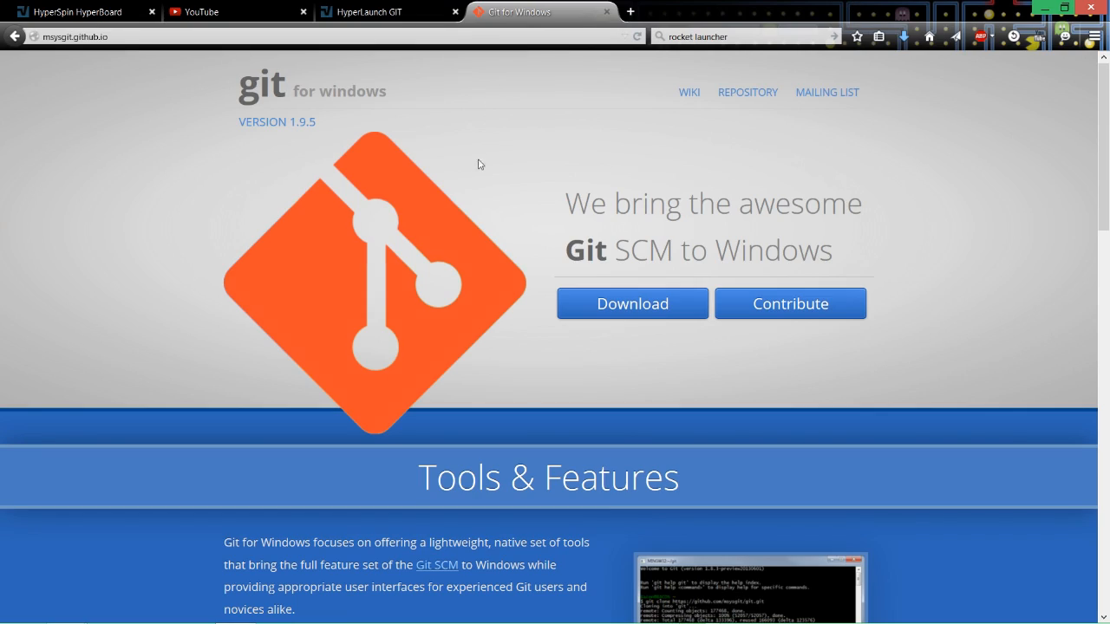
# - Go back to the guide and open the TortoiseGit download page from Step 3 to examine its 32-bit and 64-bit installers
pyautogui.hotkey('alt', 'Left')
pyautogui.scroll(-15, 488, 347)
pyautogui.scroll(-8, 468, 312)
pyautogui.scroll(3, 434, 312)
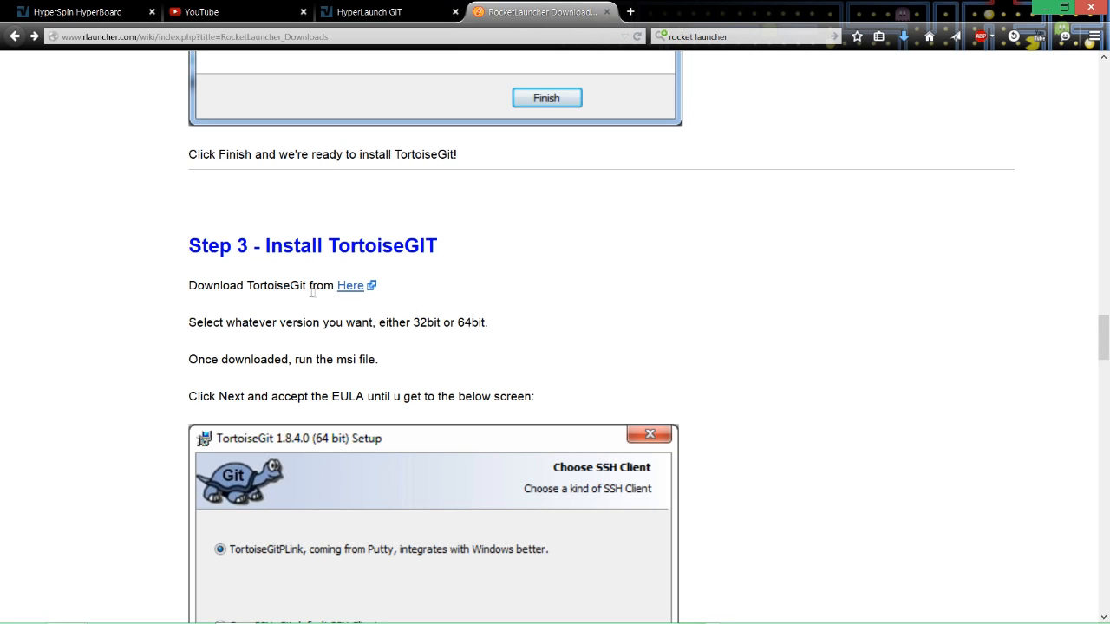
pyautogui.click(355, 290)
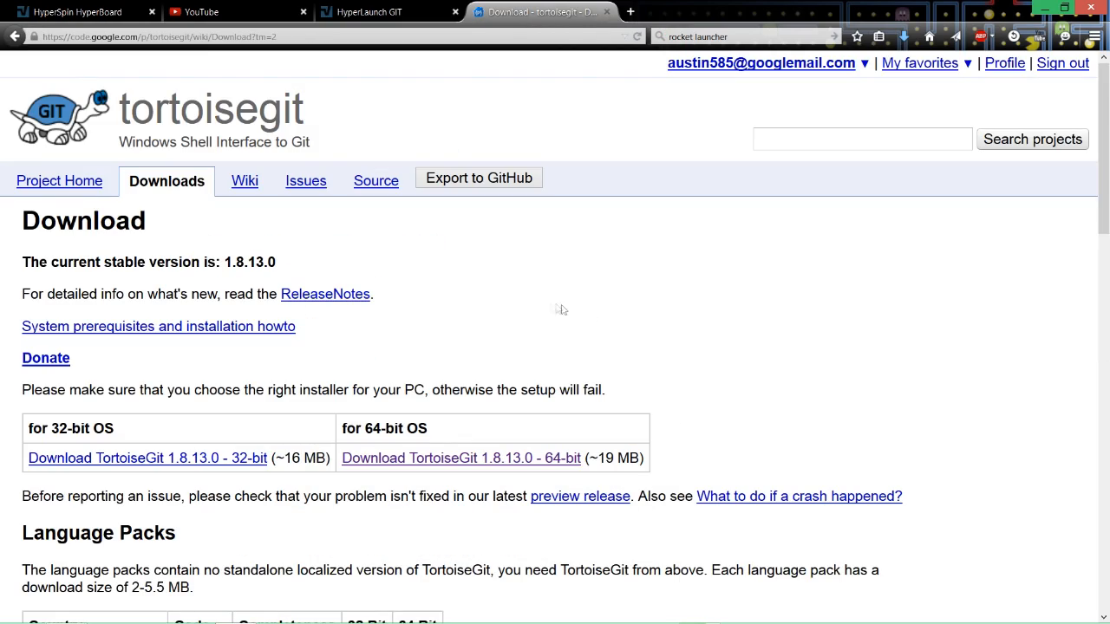
pyautogui.scroll(-3, 538, 312)
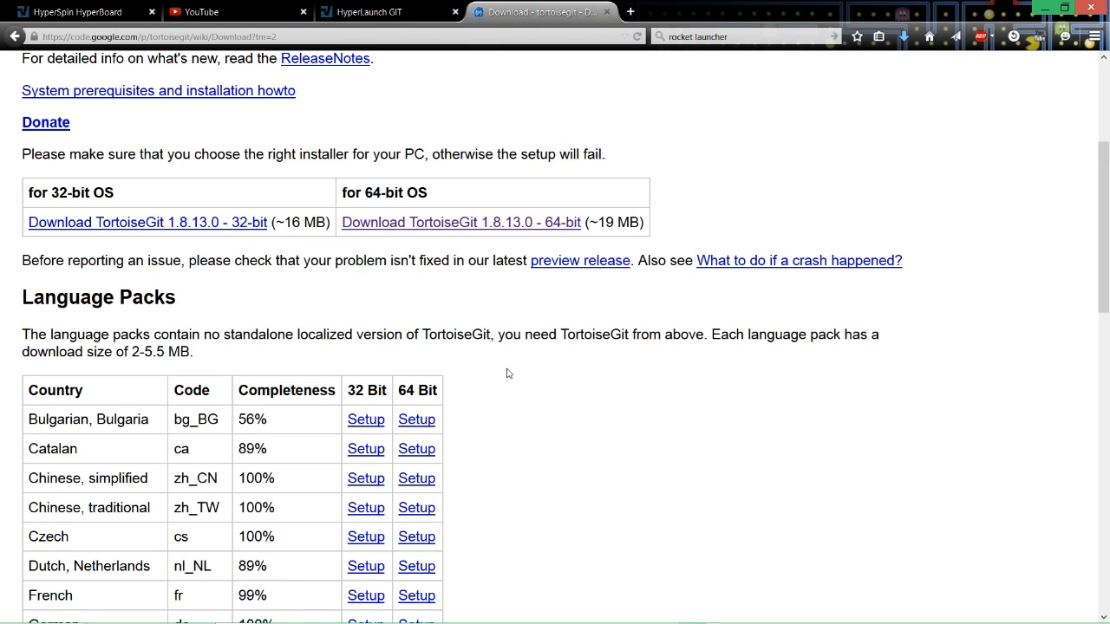
pyautogui.scroll(3, 508, 373)
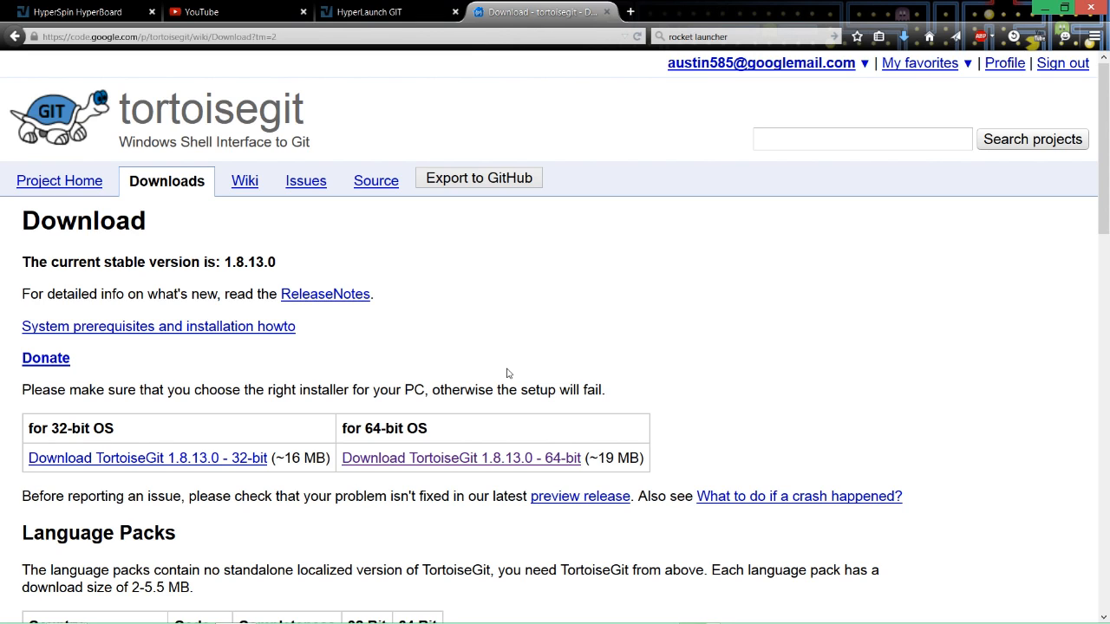
pyautogui.scroll(-2, 508, 373)
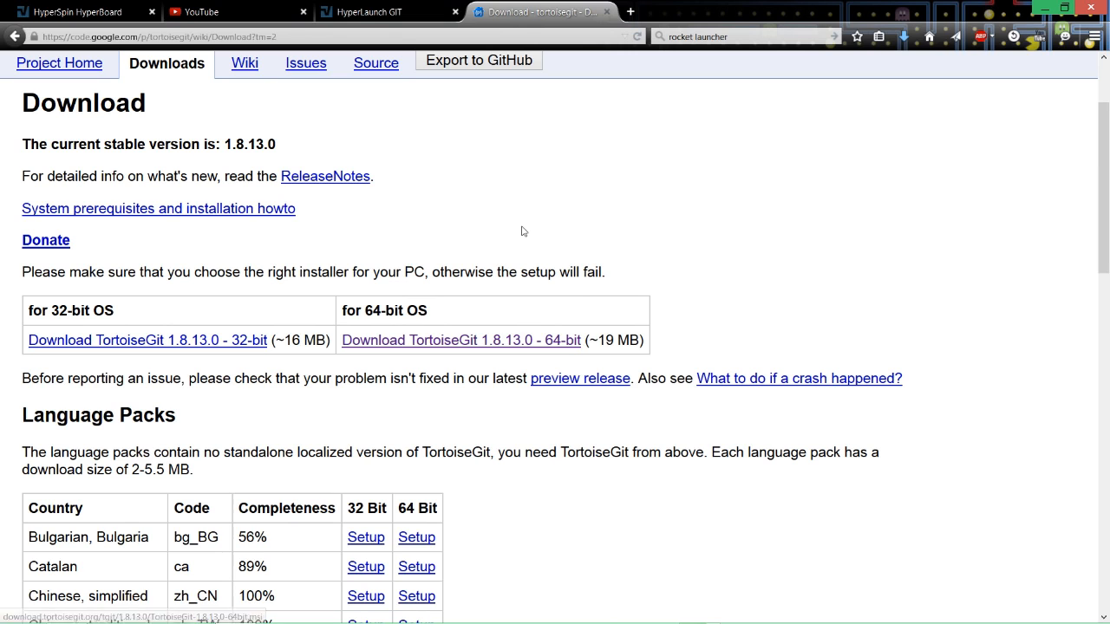
pyautogui.scroll(2, 527, 293)
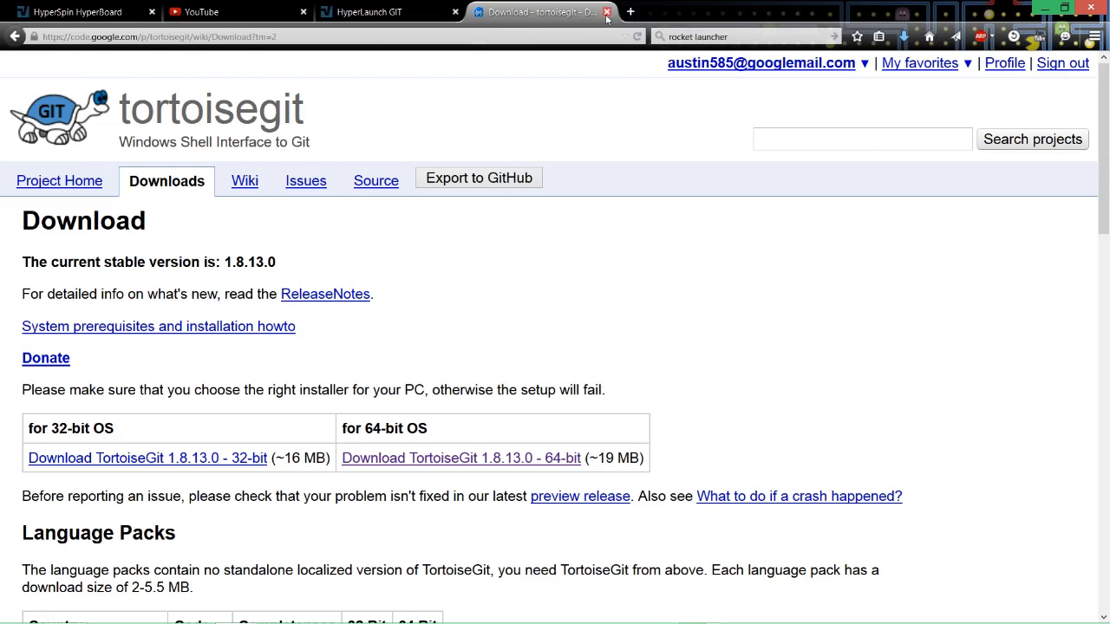
# - Return from the TortoiseGit page to the opening sections of the RocketLauncher Downloads guide
pyautogui.hotkey('alt', 'Left')
pyautogui.scroll(20, 476, 355)
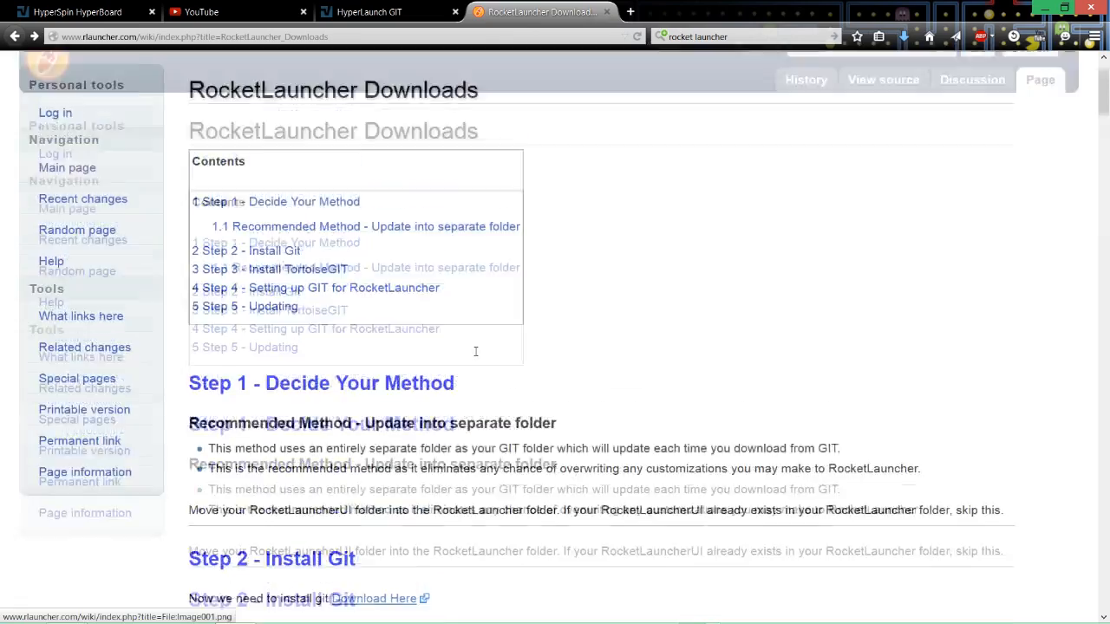
pyautogui.scroll(-3, 475, 354)
# - Uncover the desktop to check the downloaded Git and TortoiseGit installers, and maximize the browser window again
pyautogui.moveTo(774, 11); pyautogui.dragTo(802, 79)
pyautogui.click(27, 449)
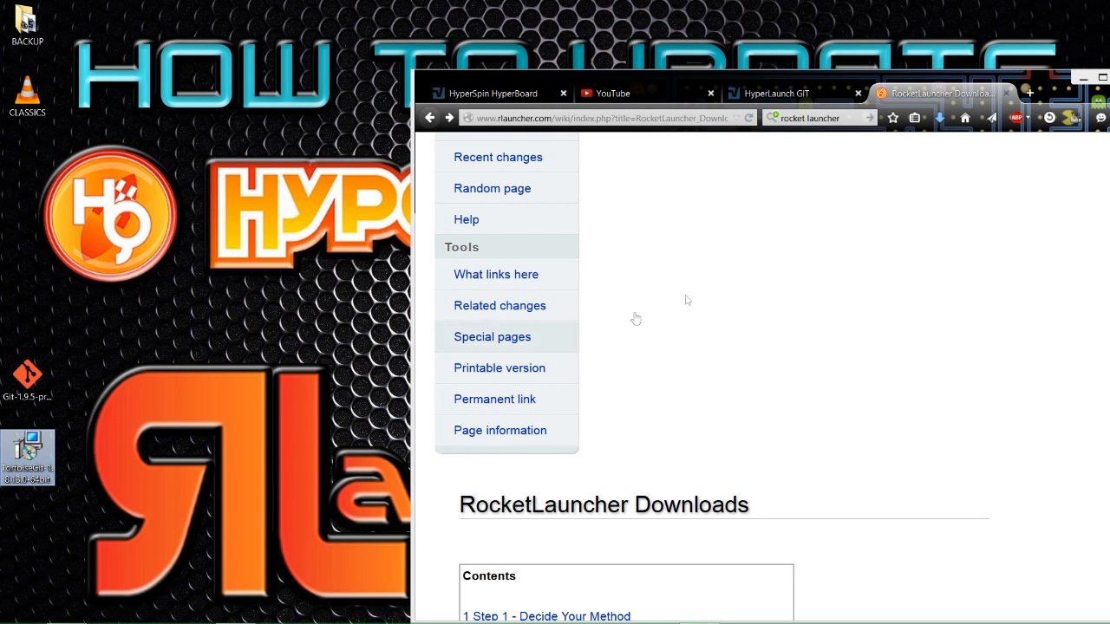
pyautogui.click(1039, 73)
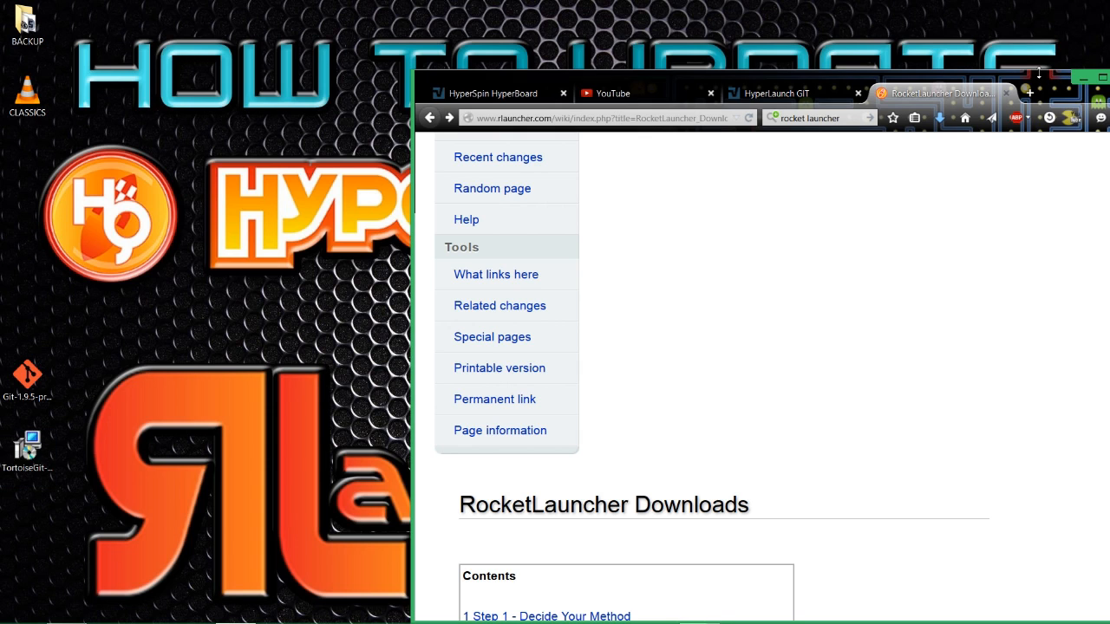
pyautogui.moveTo(1052, 83); pyautogui.dragTo(896, 48)
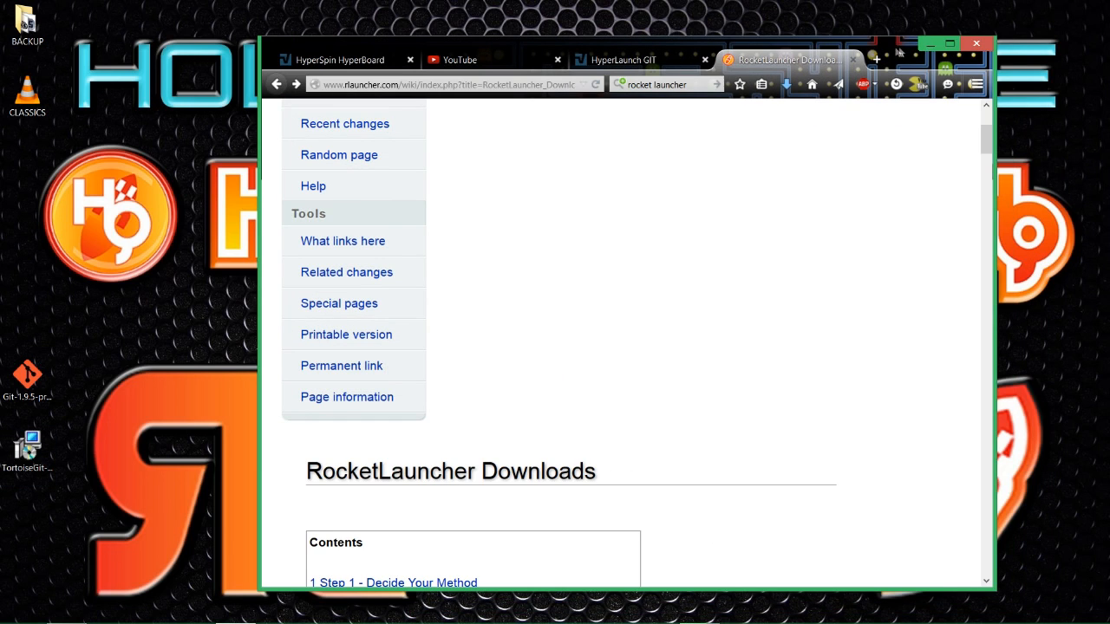
pyautogui.click(947, 49)
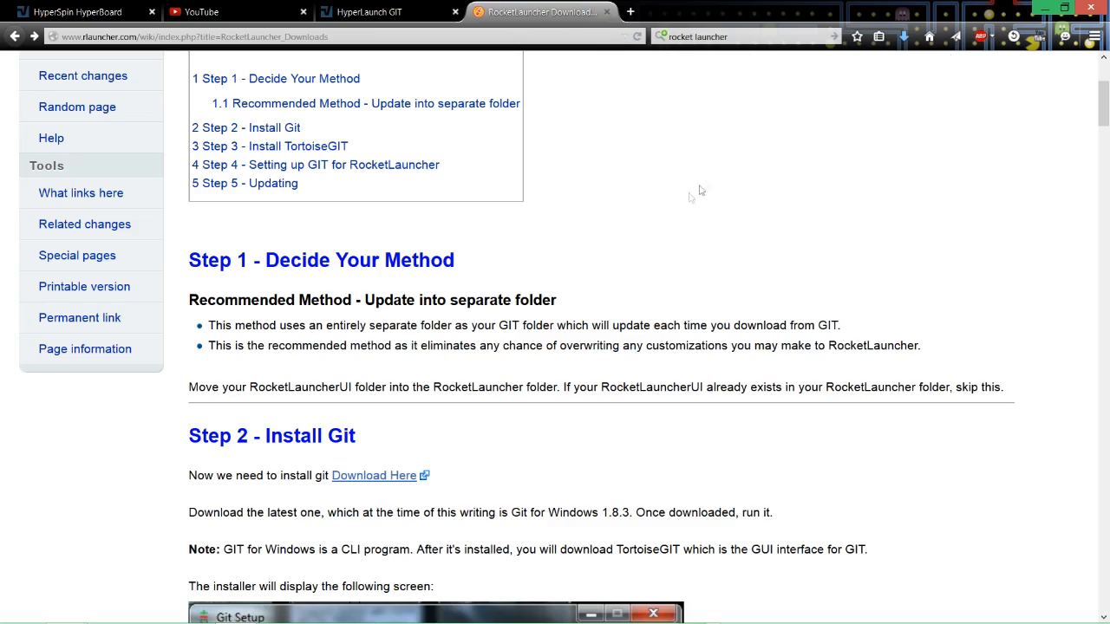
# - Read the guide's Step 2 - Install Git instructions up to the Git Setup welcome screen
pyautogui.scroll(3, 669, 220)
pyautogui.scroll(-7, 667, 234)
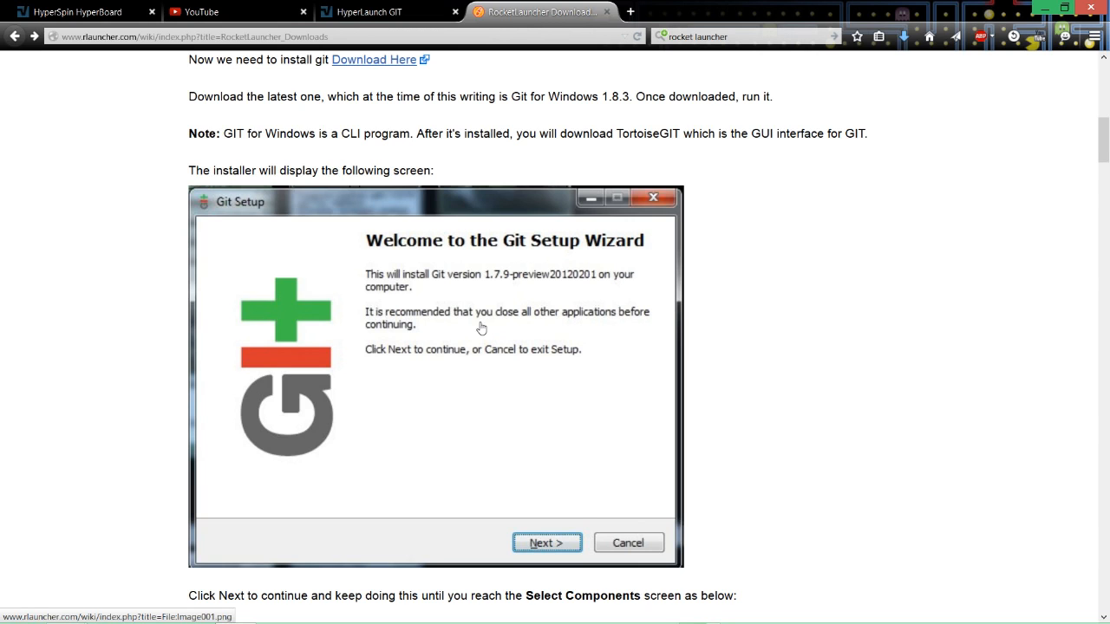
pyautogui.scroll(1, 481, 327)
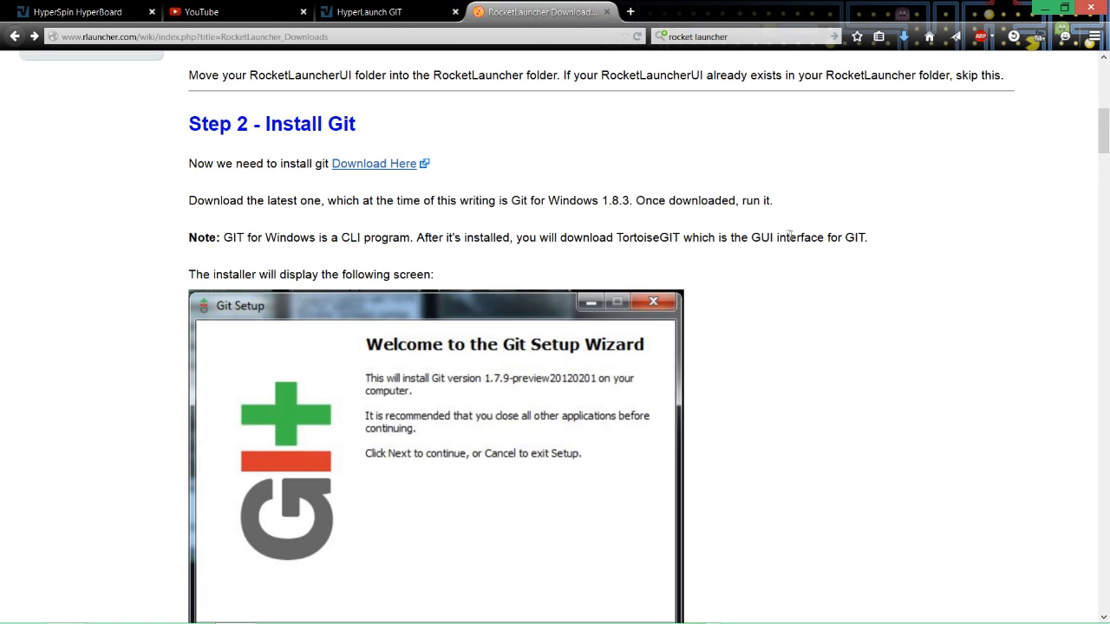
pyautogui.scroll(-3, 770, 235)
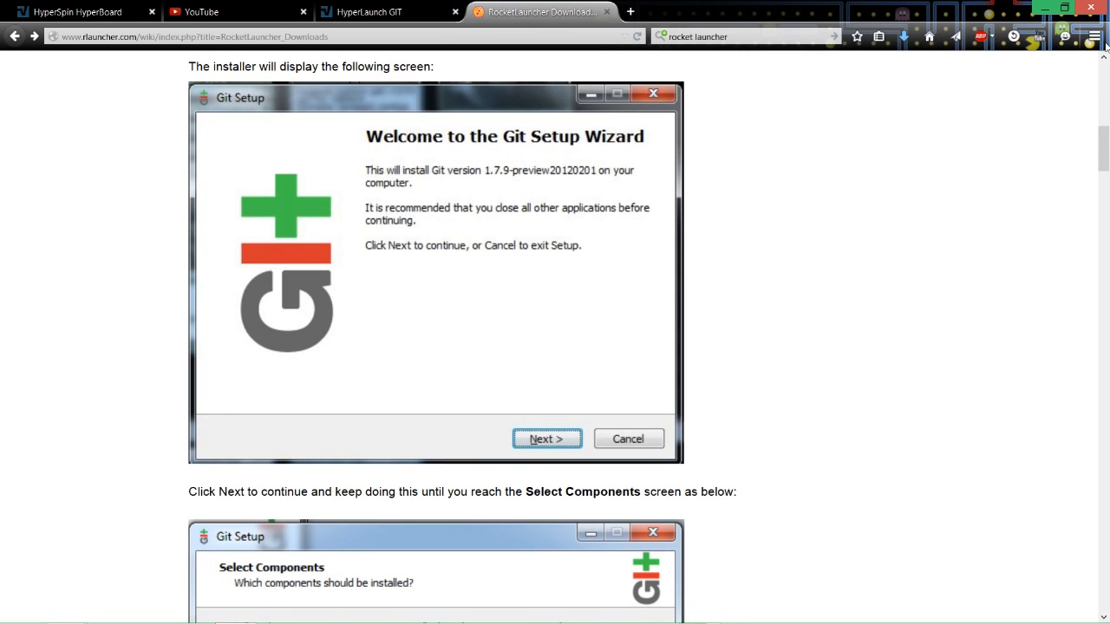
# - Shrink the browser window to reach the desktop, then launch the Git 1.9.5 installer and allow it to run
pyautogui.click(1063, 16)
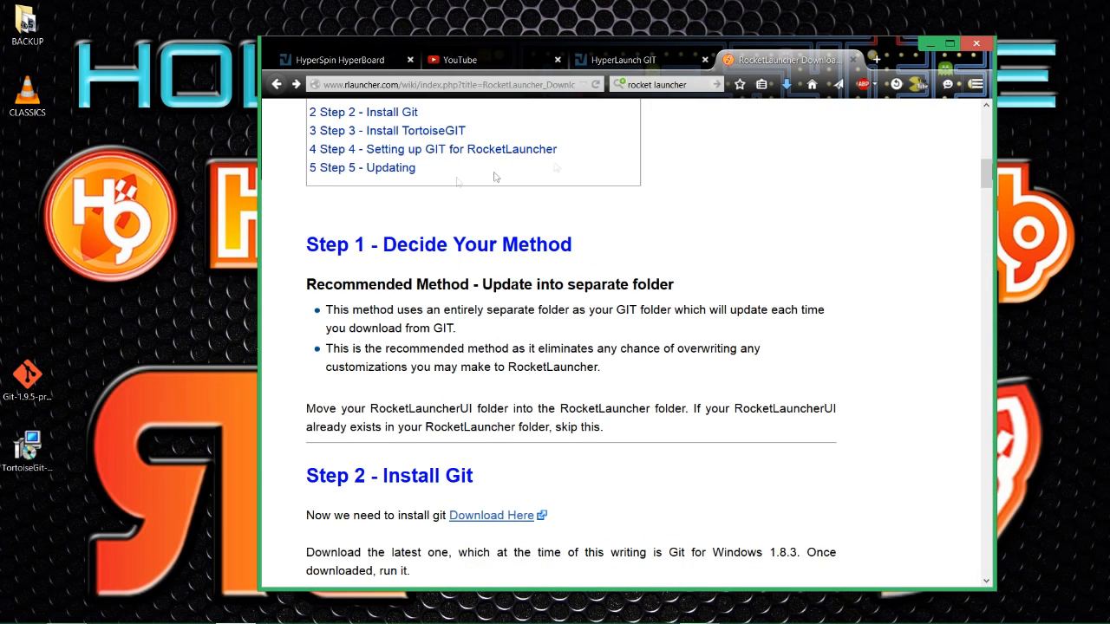
pyautogui.click(41, 394)
pyautogui.doubleClick(42, 394)
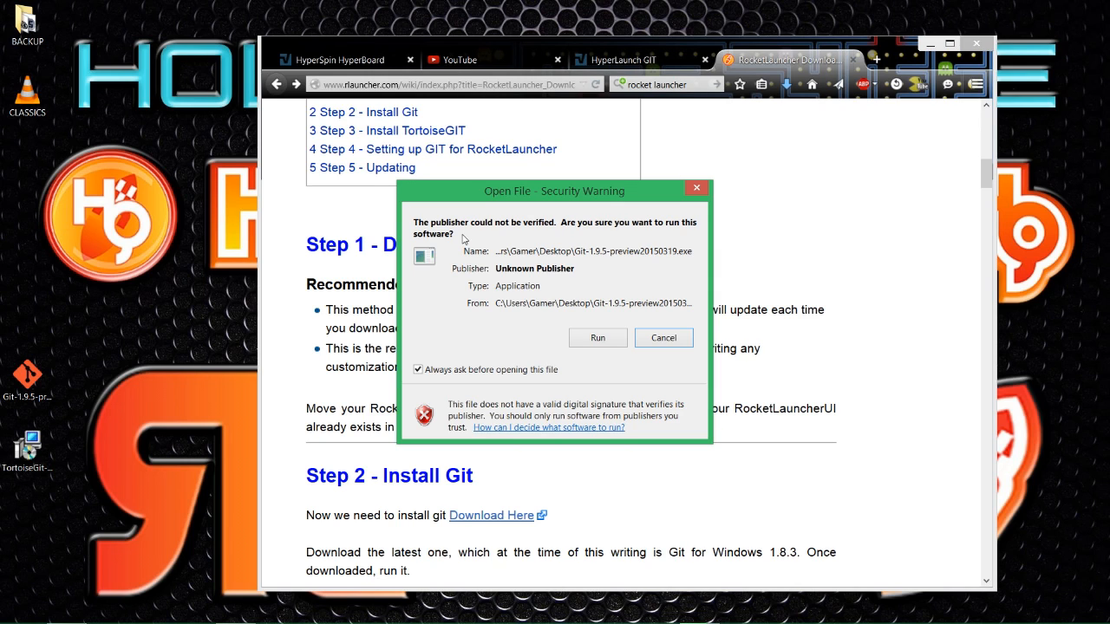
pyautogui.click(603, 336)
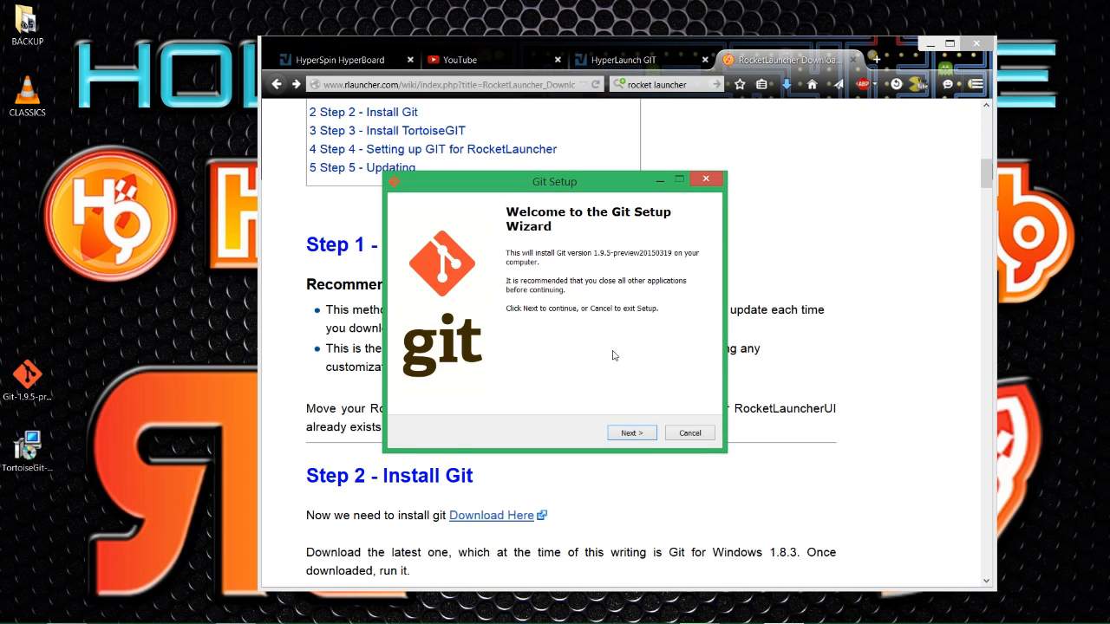
# - Arrange the Git Setup wizard and a widened browser window side by side, showing the guide's Git Setup welcome screen
pyautogui.moveTo(507, 182); pyautogui.dragTo(183, 150)
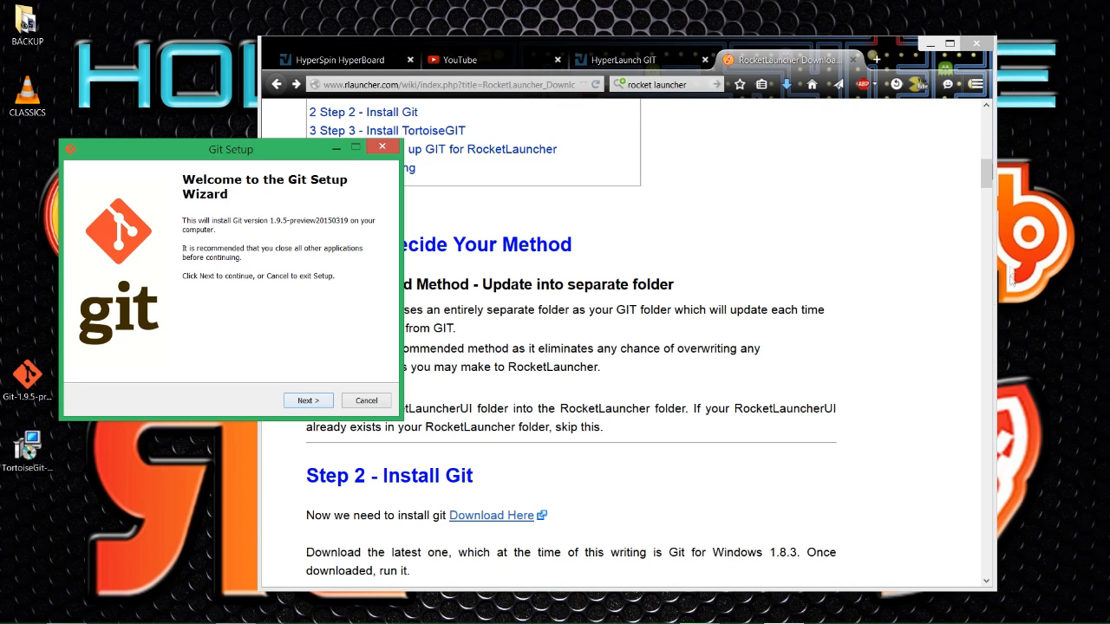
pyautogui.moveTo(993, 189); pyautogui.dragTo(978, 128)
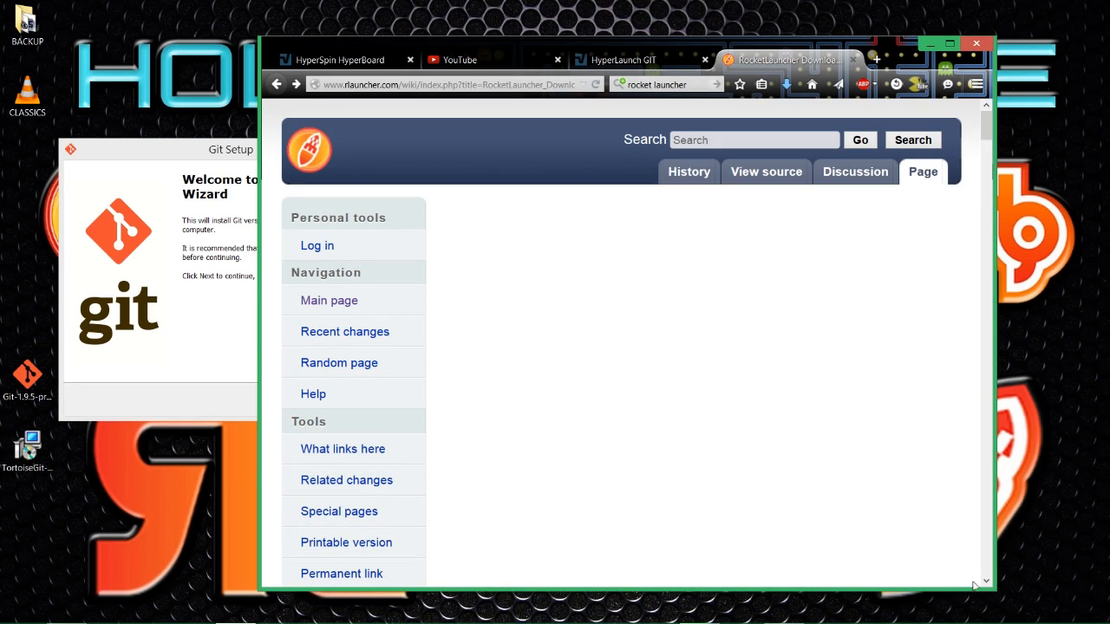
pyautogui.moveTo(994, 586); pyautogui.dragTo(1105, 542)
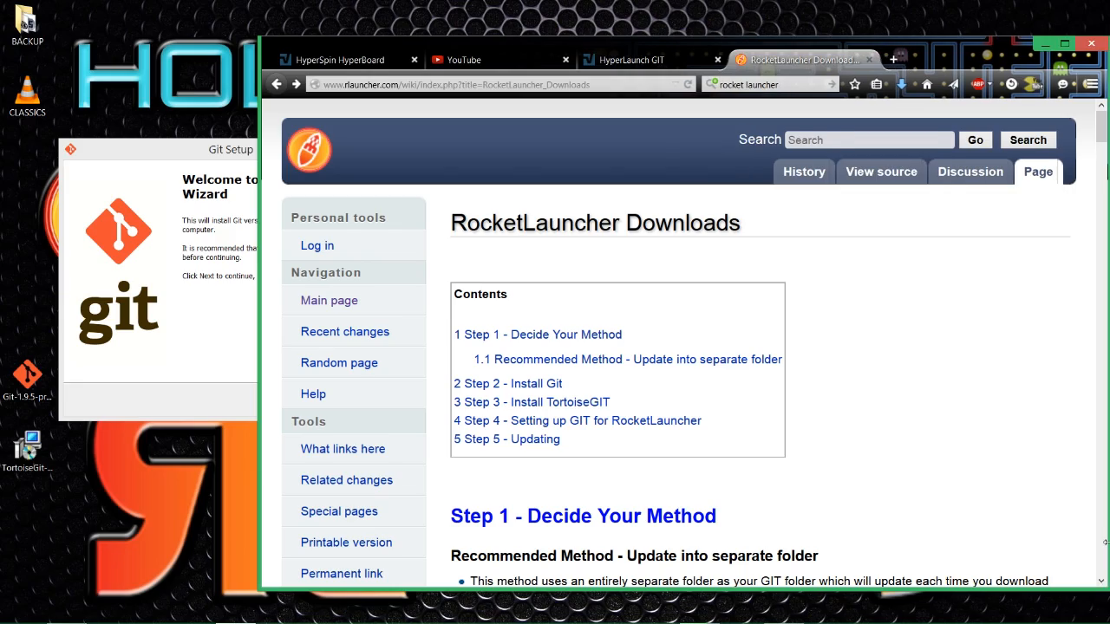
pyautogui.scroll(-15, 935, 440)
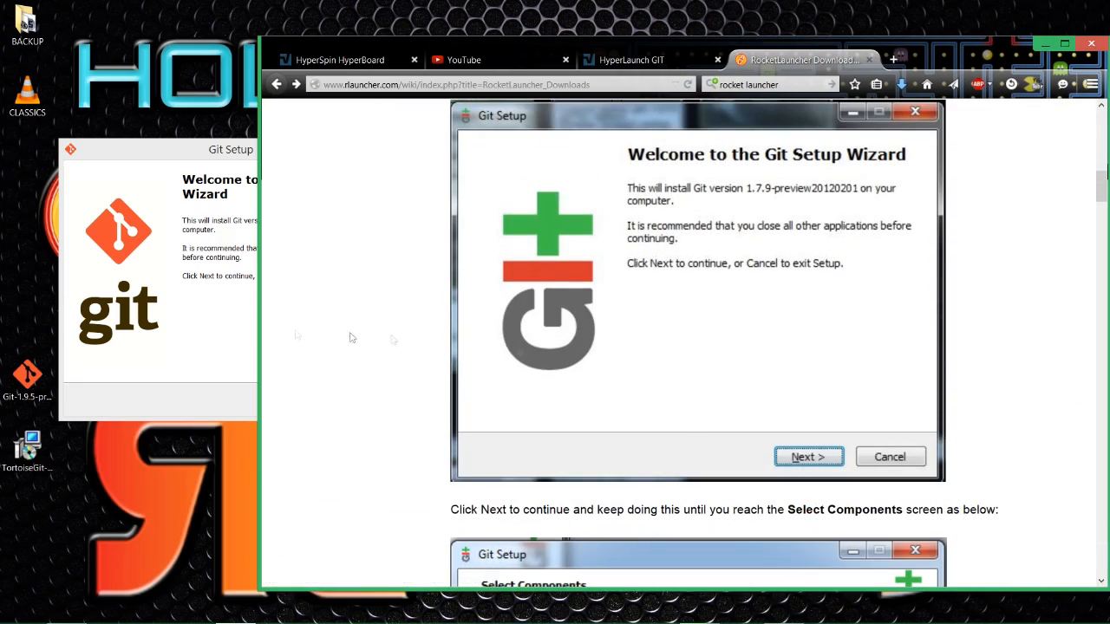
# - Advance the Git Setup wizard through the welcome and GNU General Public License pages to the destination location page
pyautogui.click(140, 149)
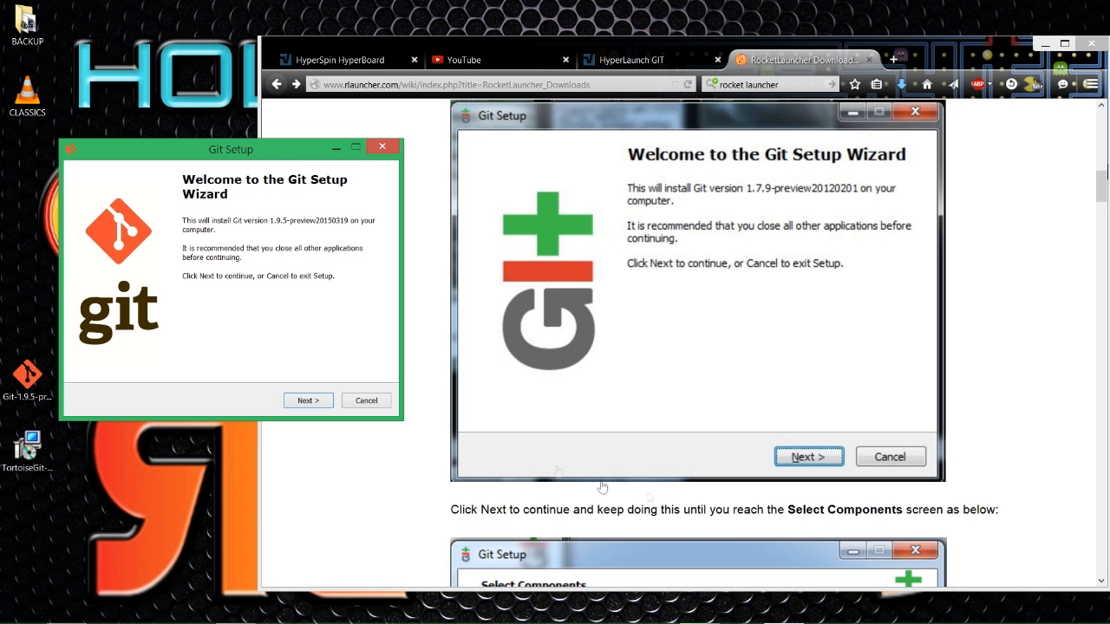
pyautogui.click(319, 404)
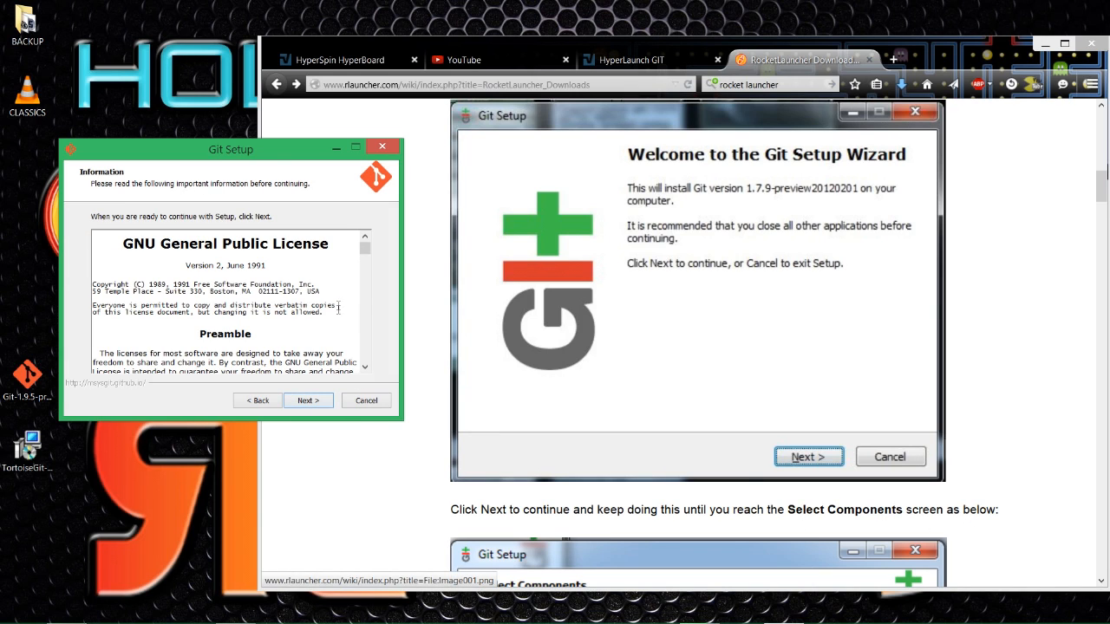
pyautogui.moveTo(365, 248); pyautogui.dragTo(373, 371)
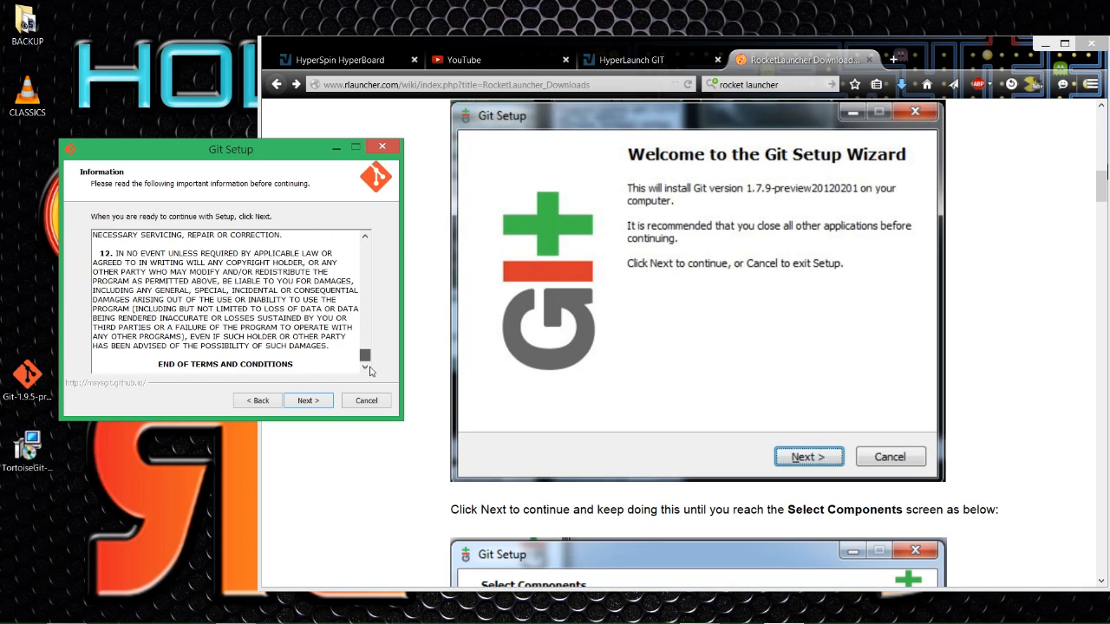
pyautogui.click(306, 400)
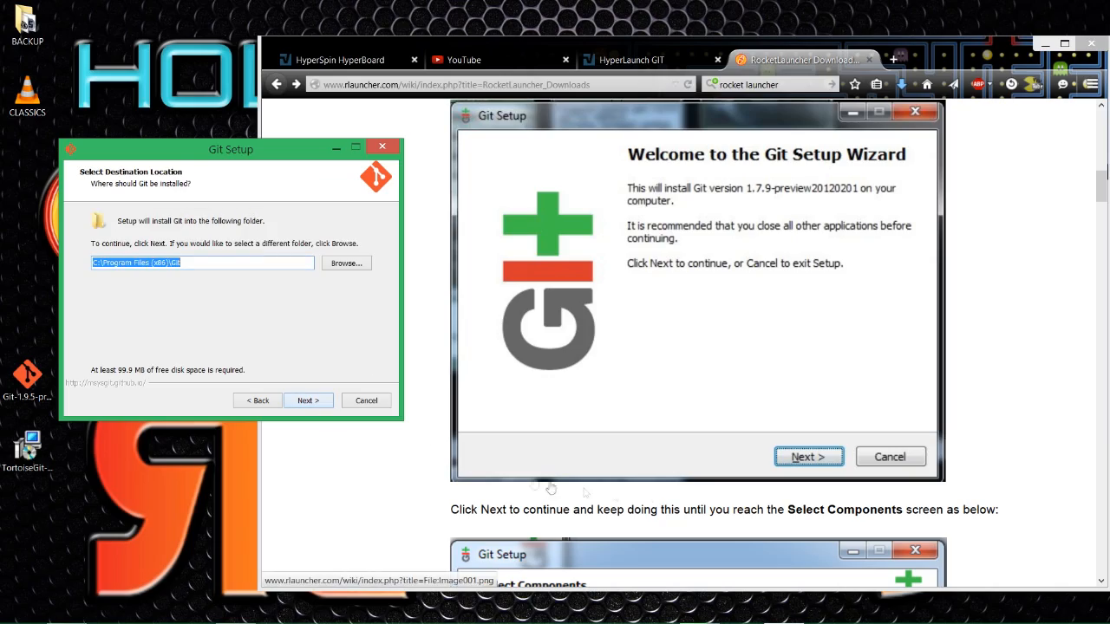
# - Look up the guide's Select Components instructions for the Git installation
pyautogui.click(741, 486)
pyautogui.scroll(-3, 741, 485)
pyautogui.scroll(-5, 742, 486)
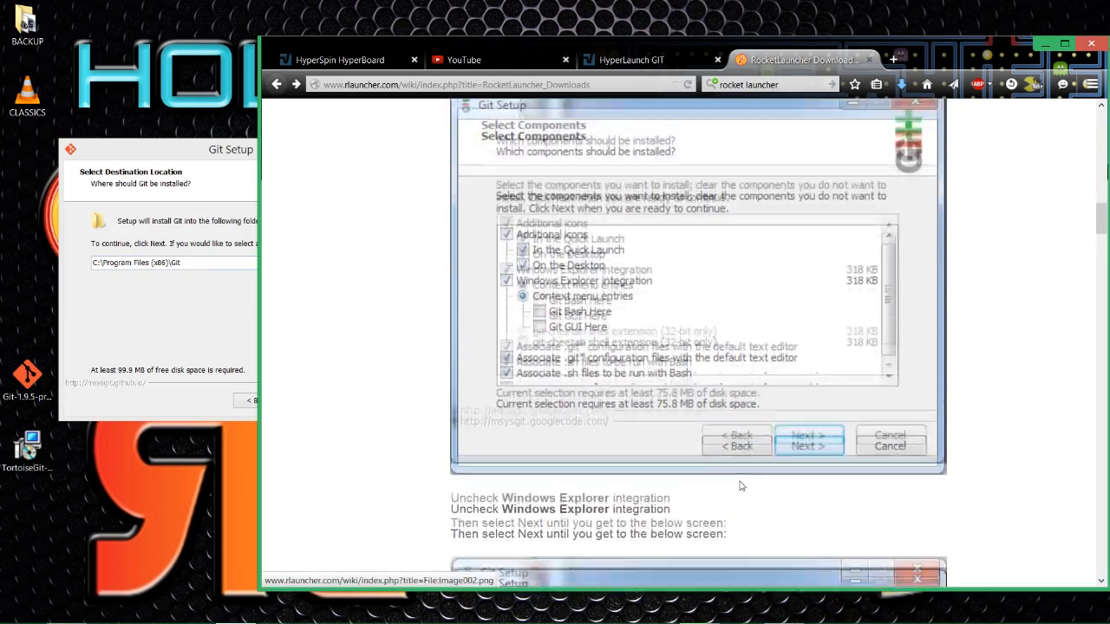
# - Keep C:\Program Files (x86)\Git as the Git install folder and advance the setup wizard to the Select Components page
pyautogui.scroll(3, 741, 486)
pyautogui.scroll(-2, 741, 487)
pyautogui.scroll(2, 742, 486)
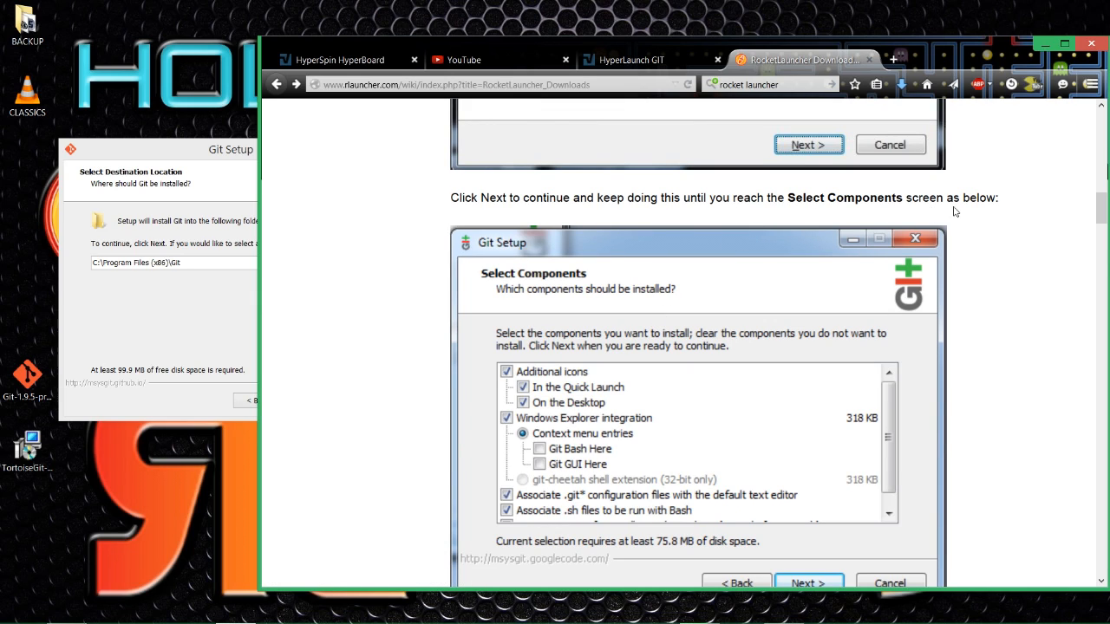
pyautogui.click(176, 297)
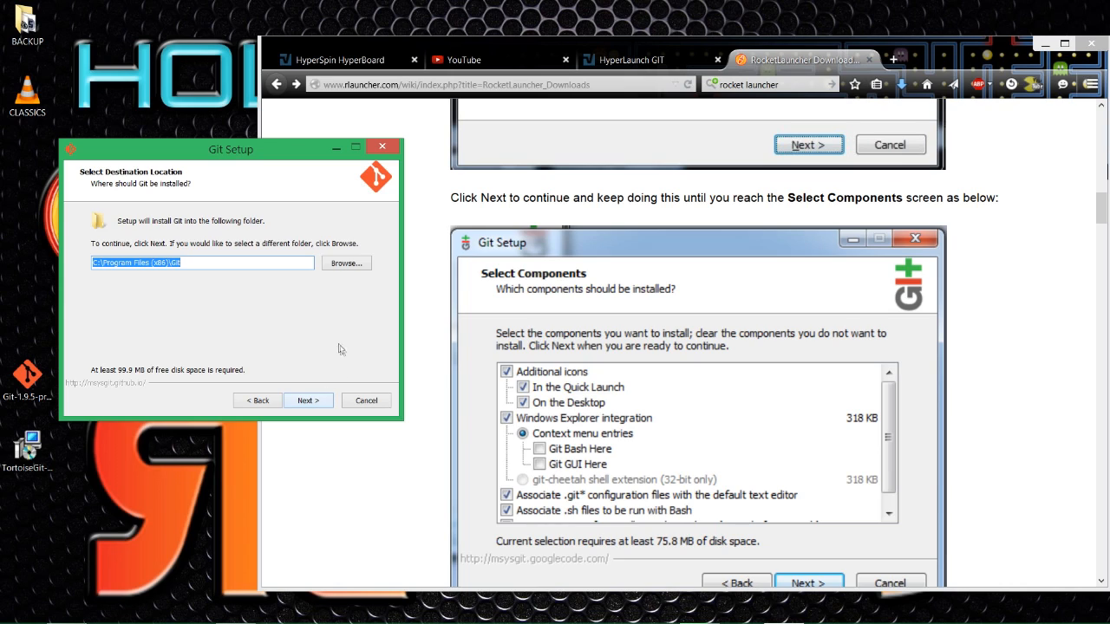
pyautogui.click(194, 264)
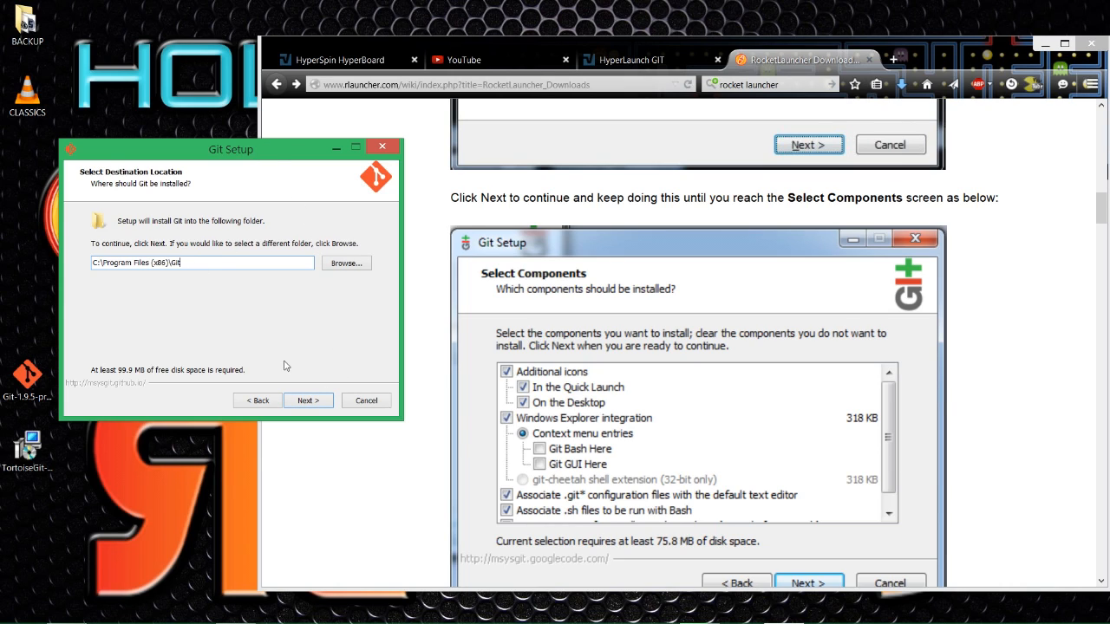
pyautogui.click(302, 400)
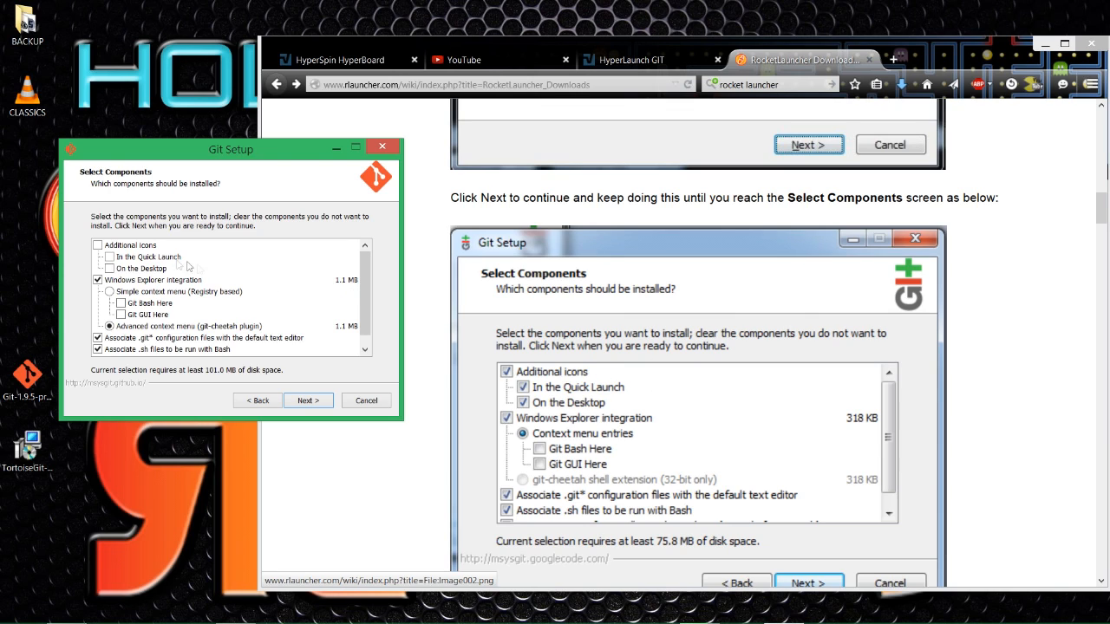
# - Enable Additional icons and choose the simple context menu, with Git Bash Here and Git GUI Here unchecked, to match the guide's picture
pyautogui.click(97, 246)
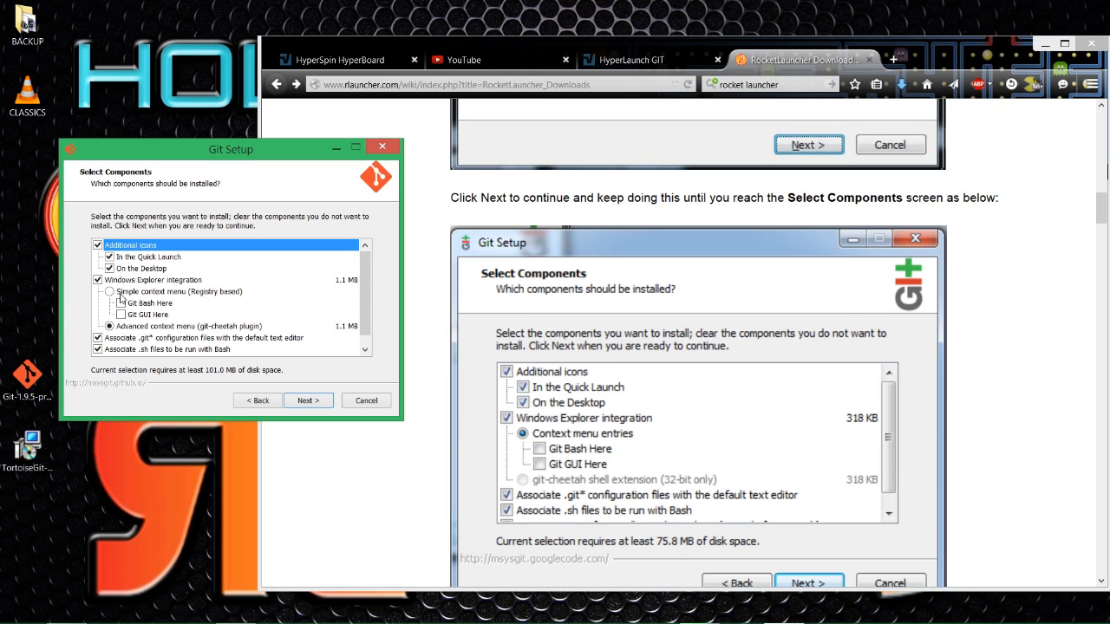
pyautogui.click(109, 293)
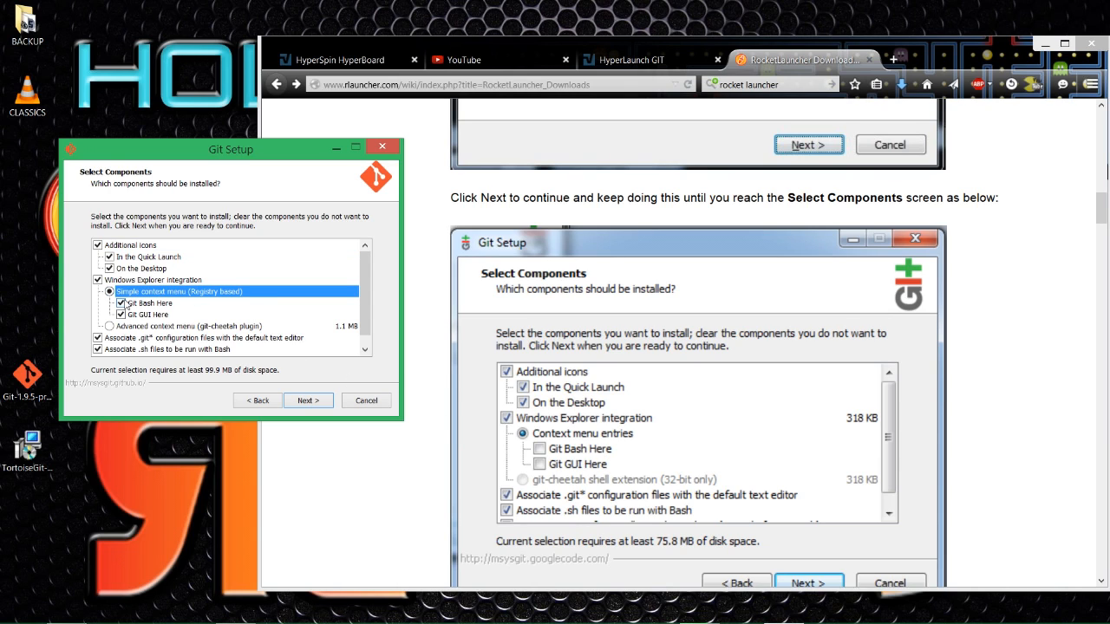
pyautogui.click(121, 303)
pyautogui.click(122, 314)
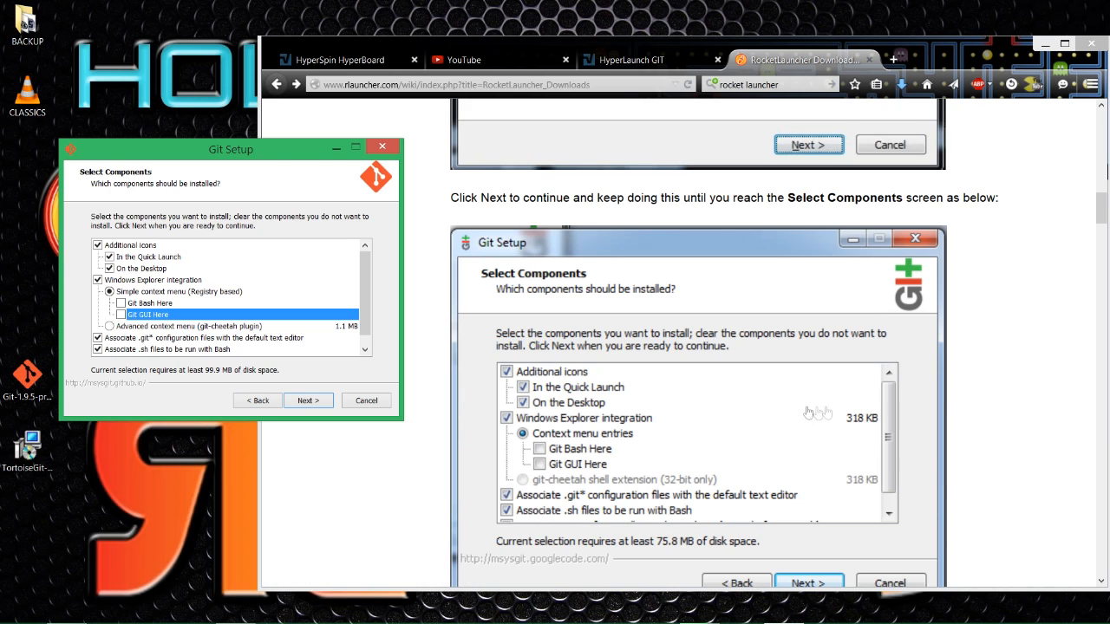
# - Check the guide's text below the Select Components picture and disable Windows Explorer integration in Git Setup
pyautogui.click(949, 477)
pyautogui.scroll(-3, 949, 477)
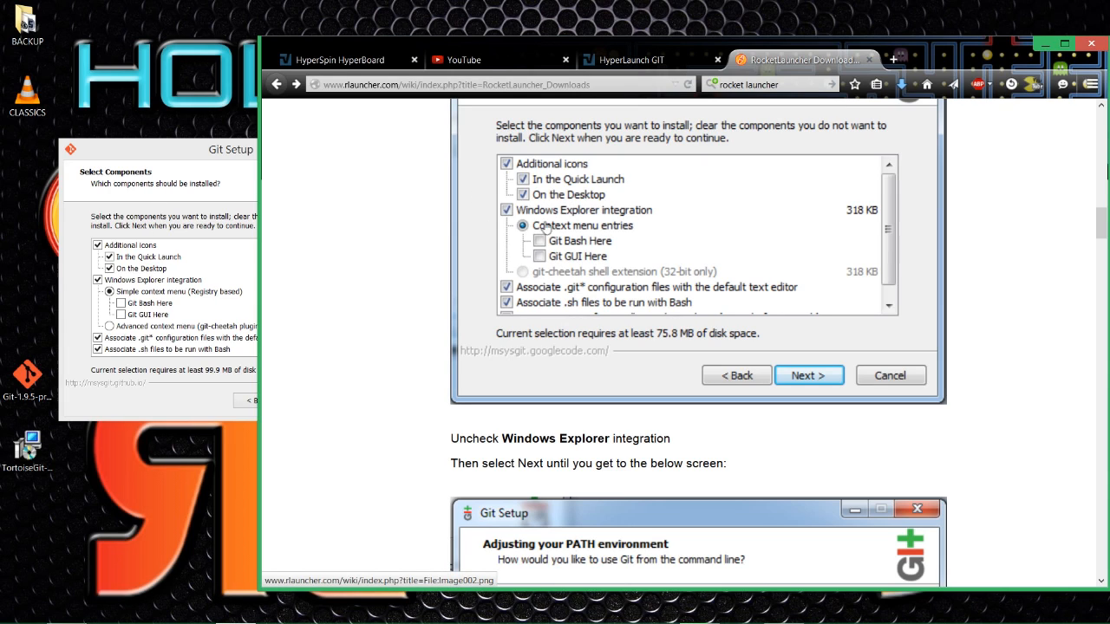
pyautogui.click(143, 160)
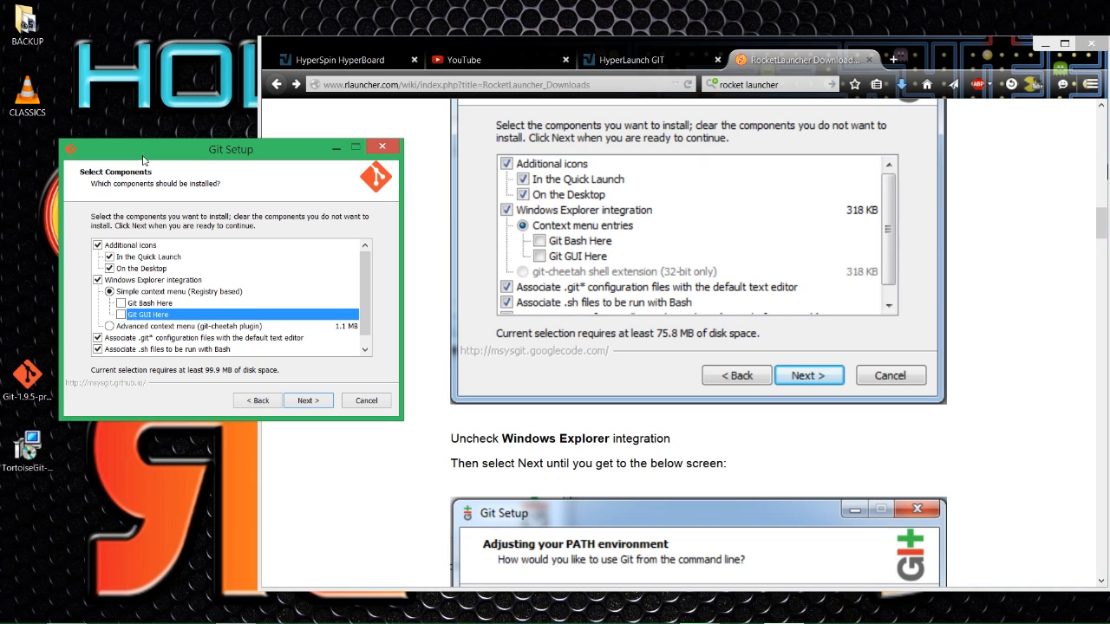
pyautogui.click(98, 281)
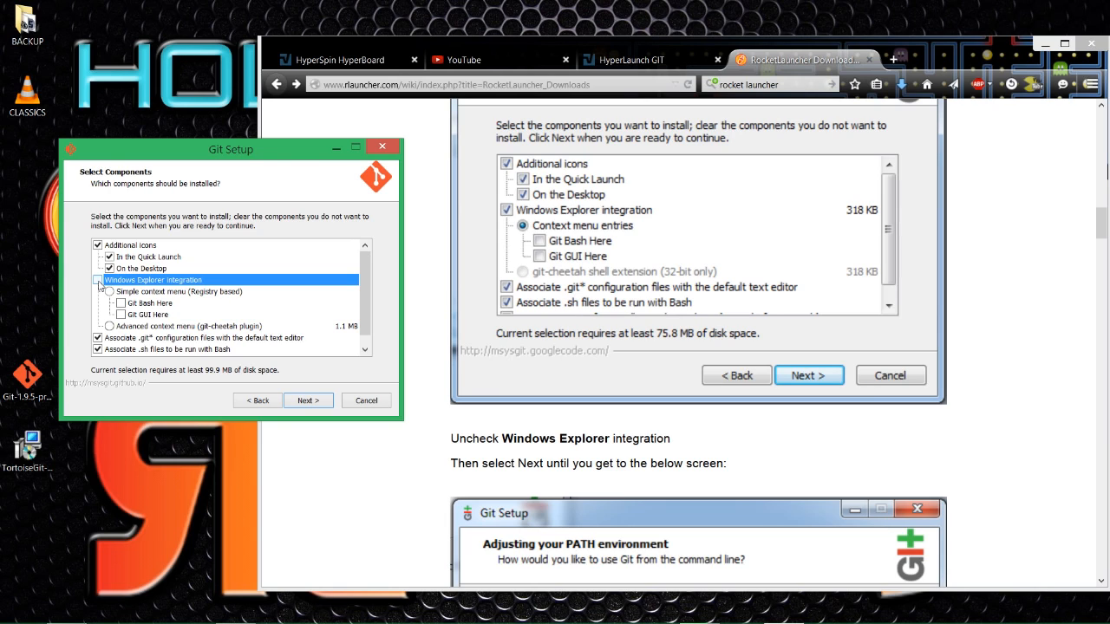
# - Consult the guide's PATH environment section and advance Git Setup past the Start Menu folder page to Adjusting your PATH environment
pyautogui.click(704, 458)
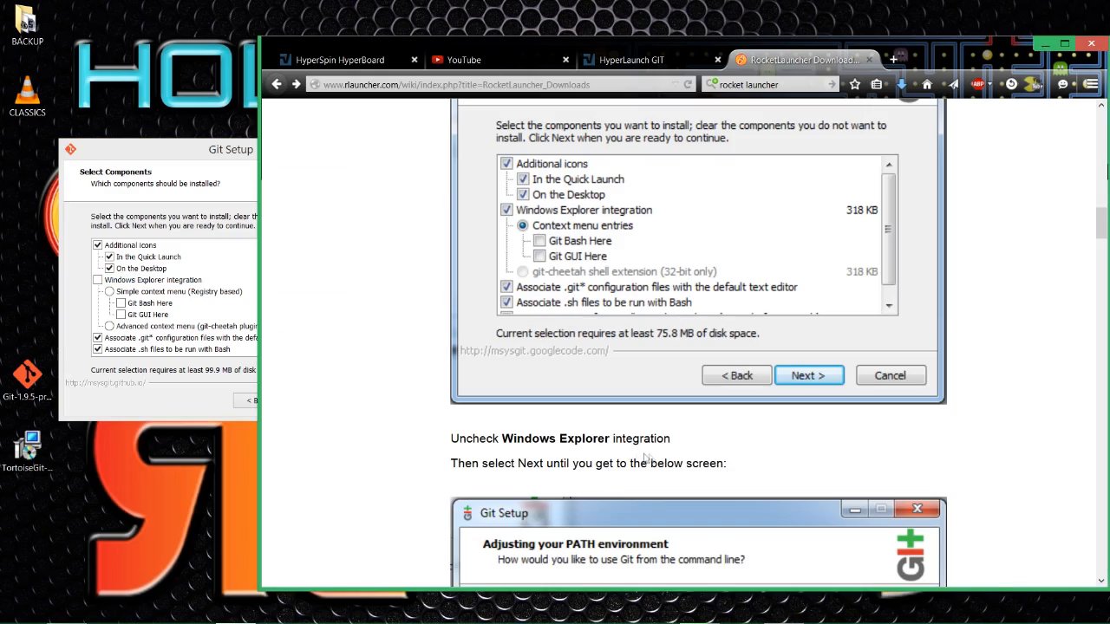
pyautogui.scroll(-2, 705, 458)
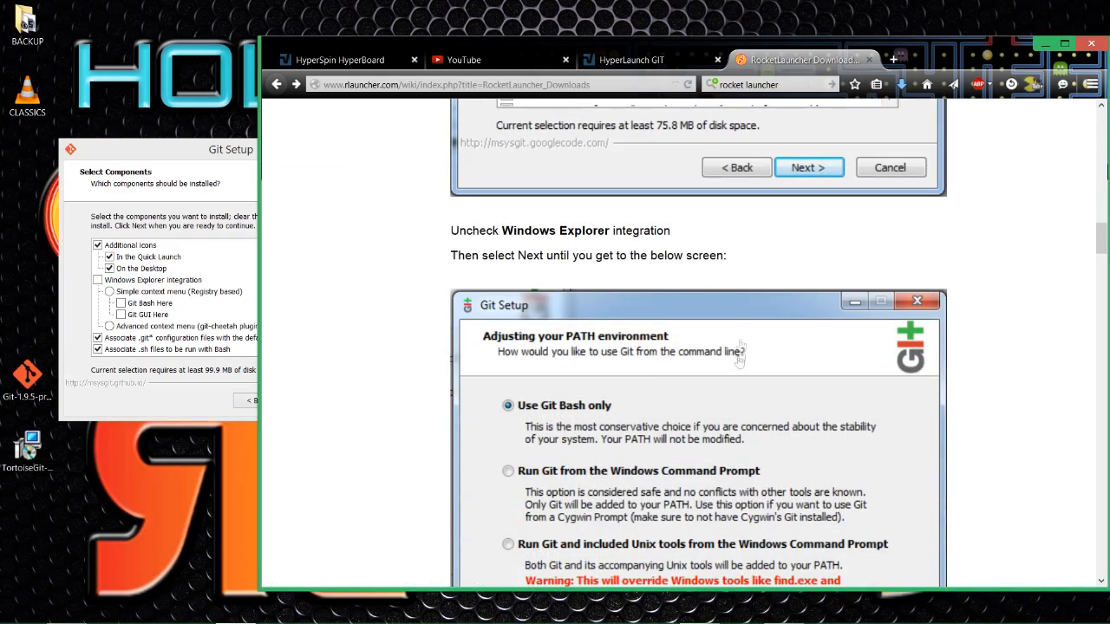
pyautogui.scroll(-3, 729, 399)
pyautogui.scroll(2, 729, 400)
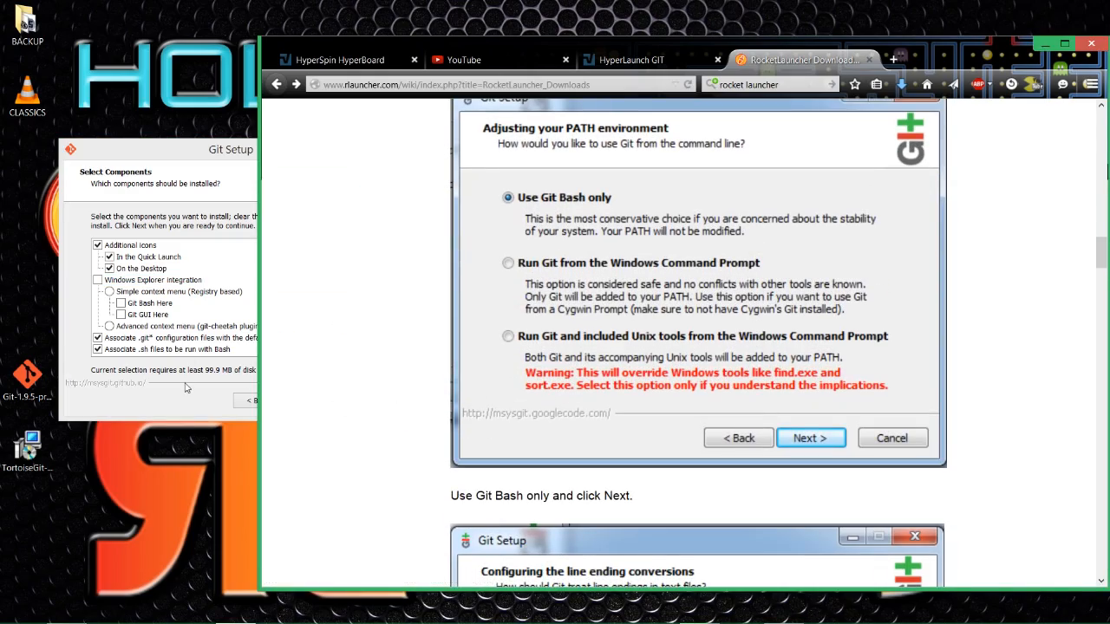
pyautogui.scroll(3, 611, 366)
pyautogui.scroll(-2, 611, 366)
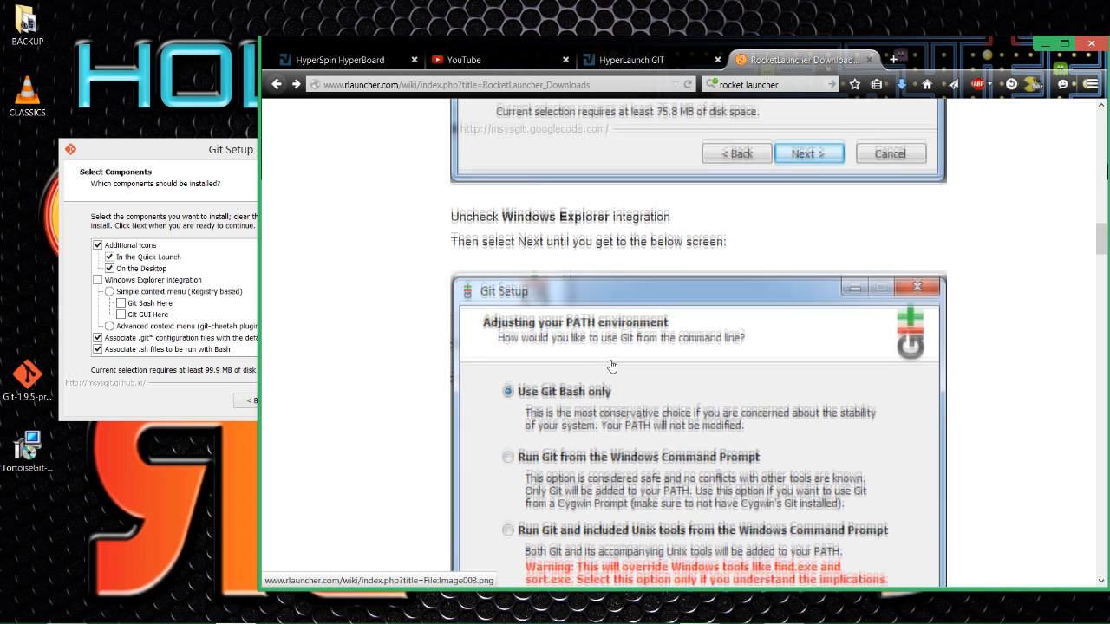
pyautogui.click(256, 390)
pyautogui.click(321, 406)
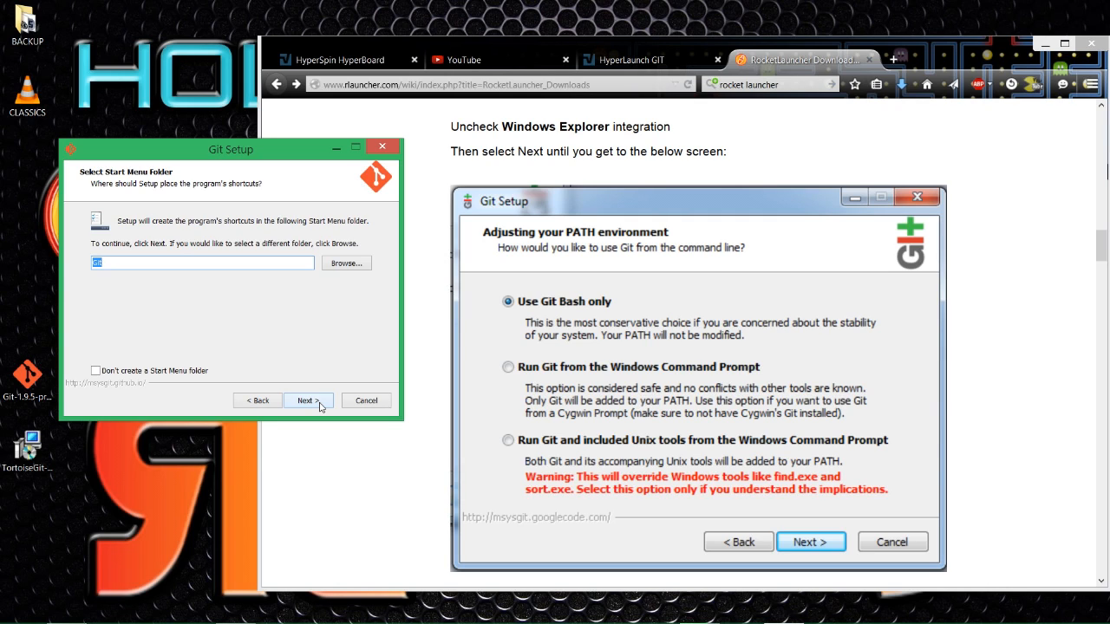
pyautogui.click(321, 406)
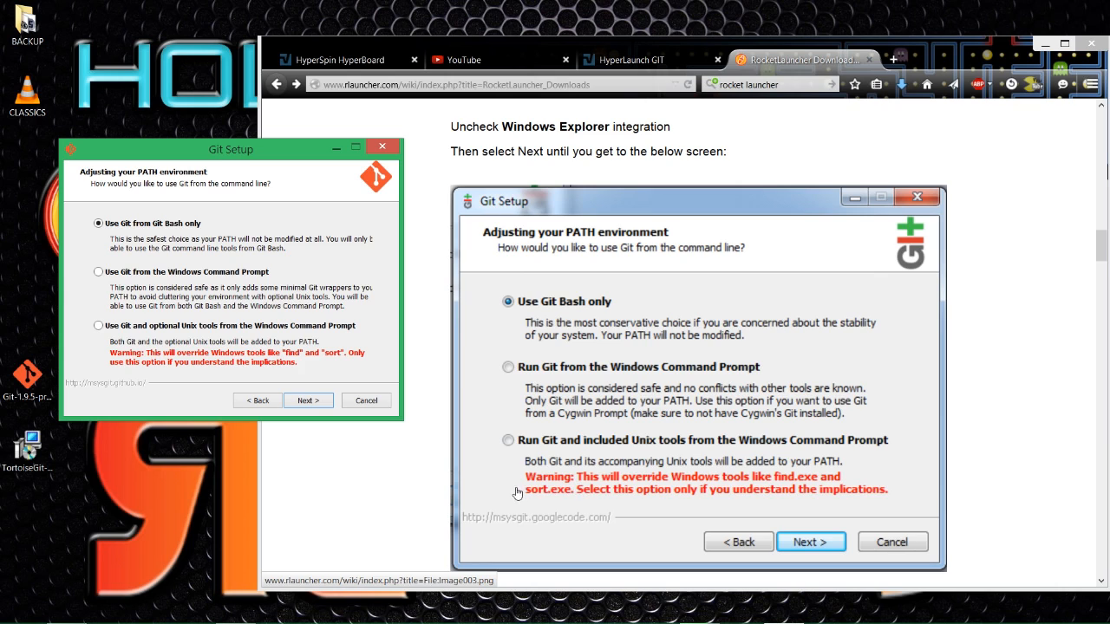
# - Check the guide's PATH instruction, keep Use Git from Git Bash only, and continue to the line ending conversions page
pyautogui.click(564, 493)
pyautogui.scroll(-5, 492, 375)
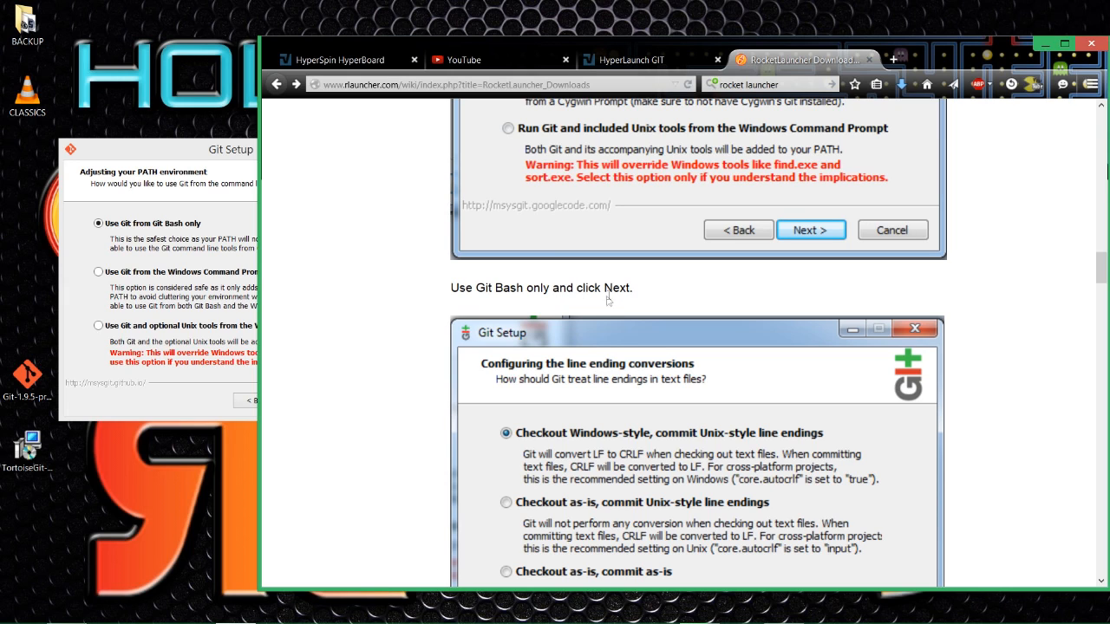
pyautogui.click(195, 394)
pyautogui.click(309, 400)
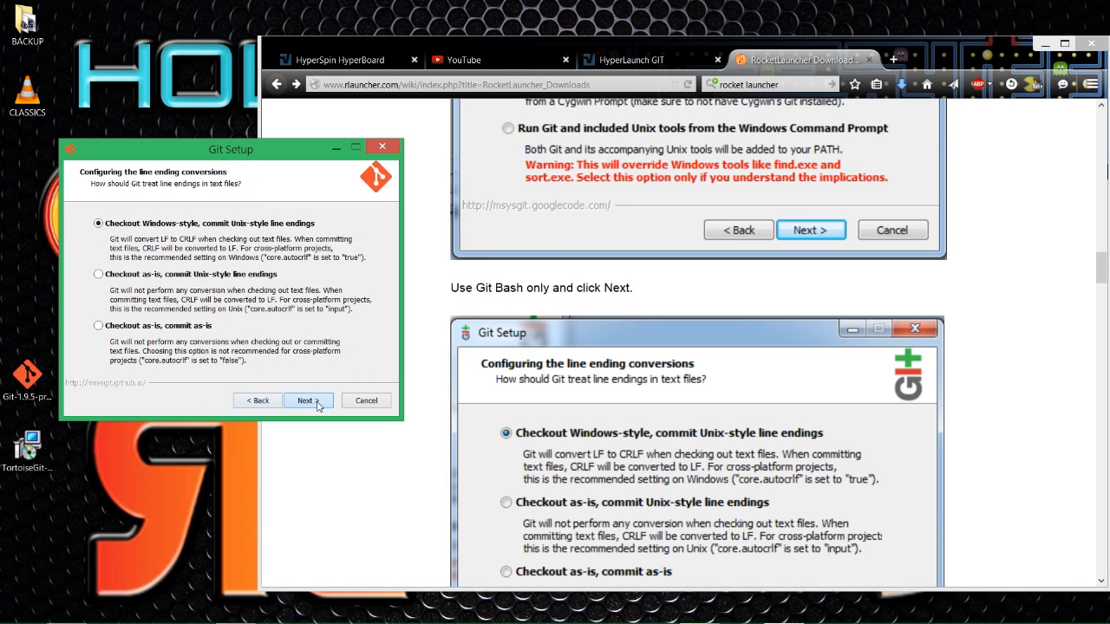
# - Look up the guide's line ending instruction, keep Checkout Windows-style, commit Unix-style line endings, and start installing Git
pyautogui.click(610, 461)
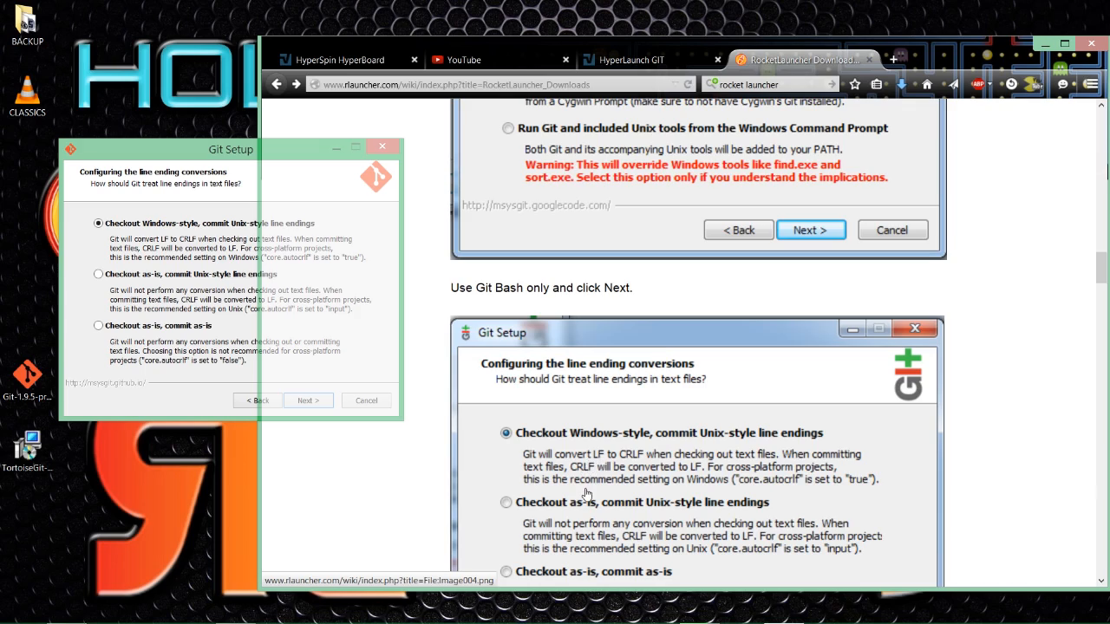
pyautogui.scroll(-3, 588, 495)
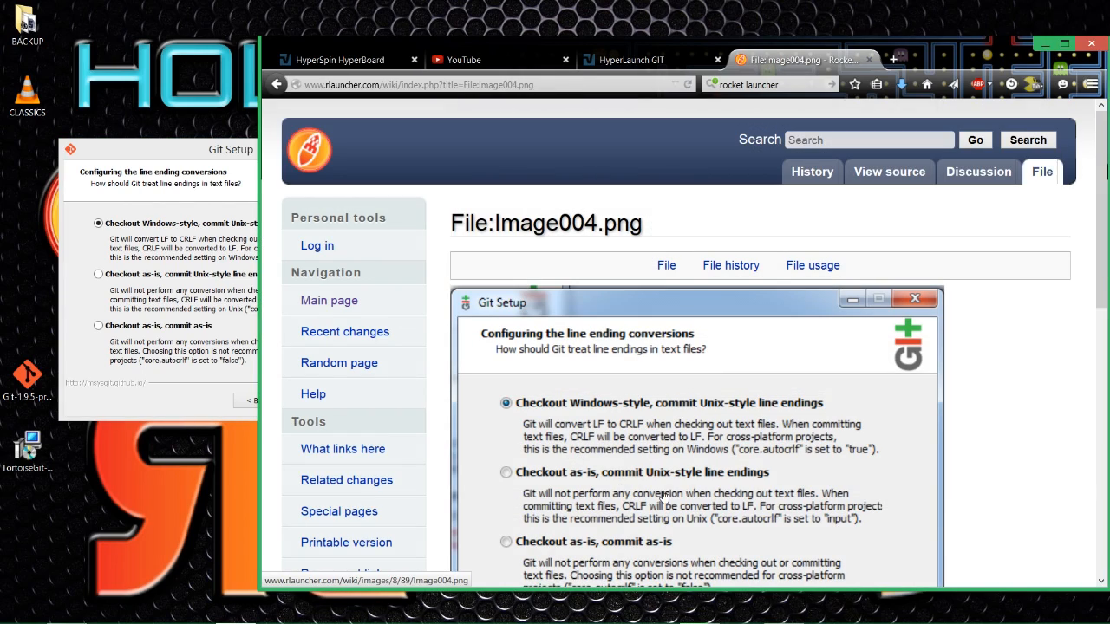
pyautogui.scroll(-5, 641, 473)
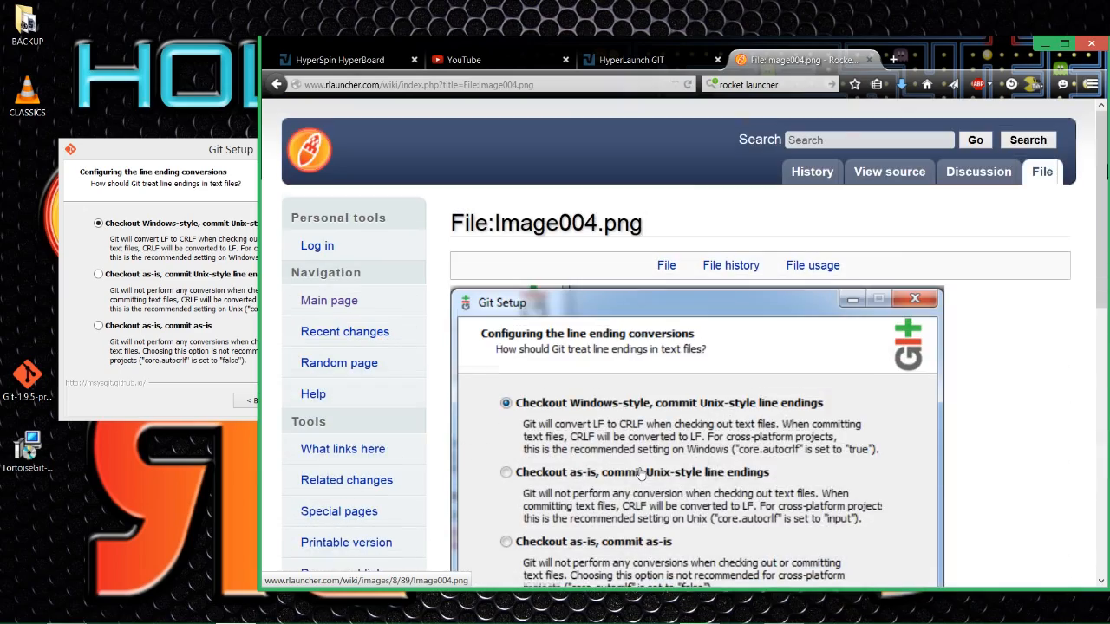
pyautogui.hotkey('alt', 'Left')
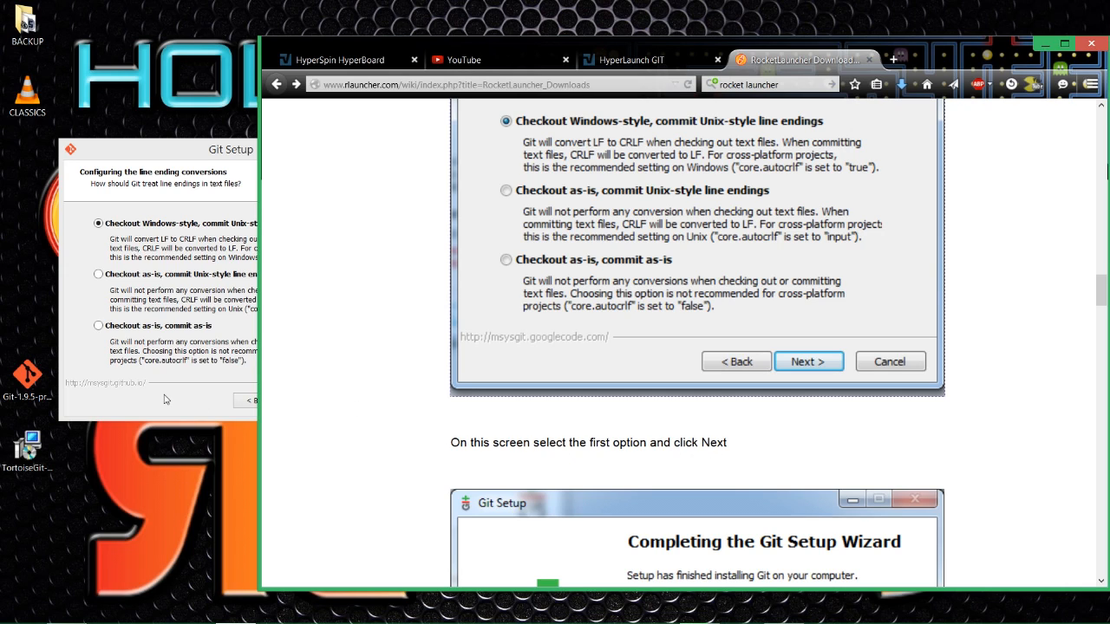
pyautogui.click(222, 371)
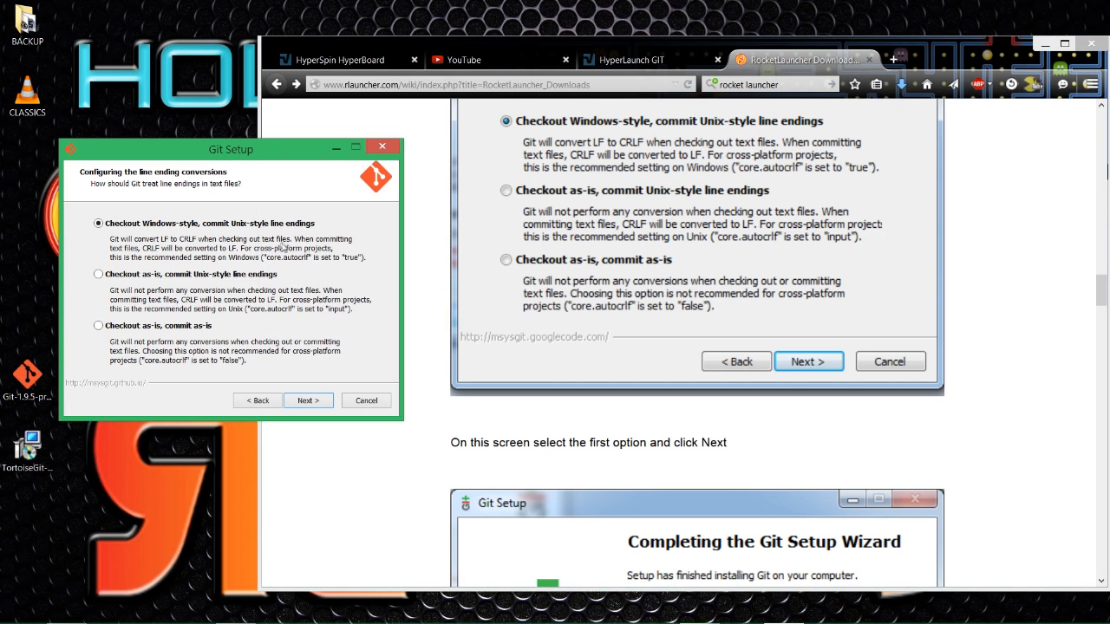
pyautogui.click(296, 402)
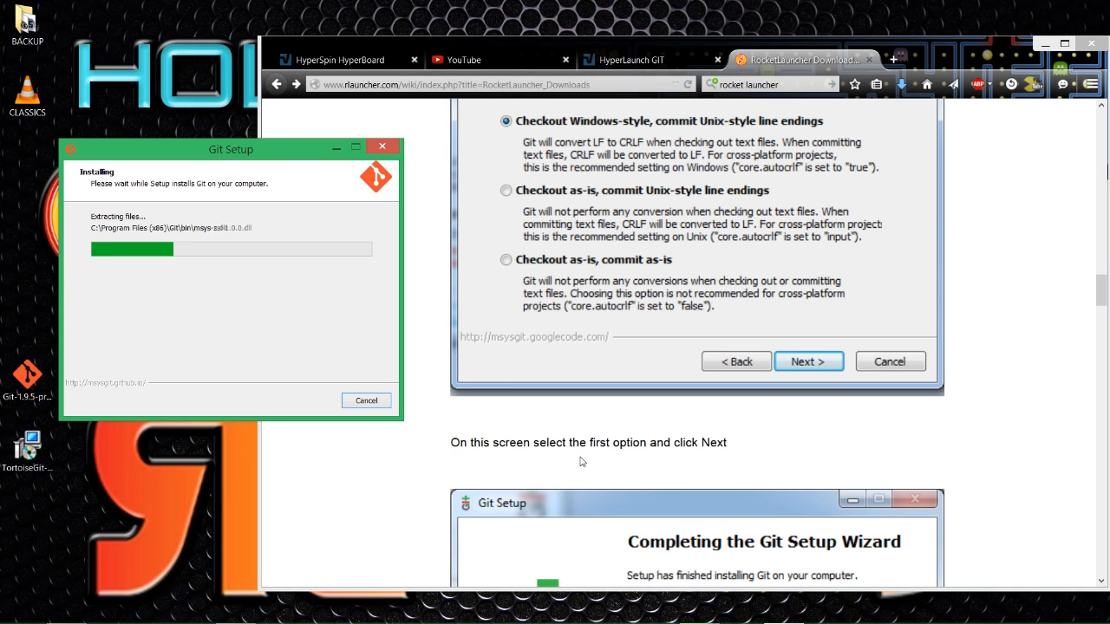
# - Read the guide's completion instructions and finish Git Setup with View ReleaseNotes.rtf unchecked
pyautogui.click(621, 459)
pyautogui.scroll(-5, 621, 460)
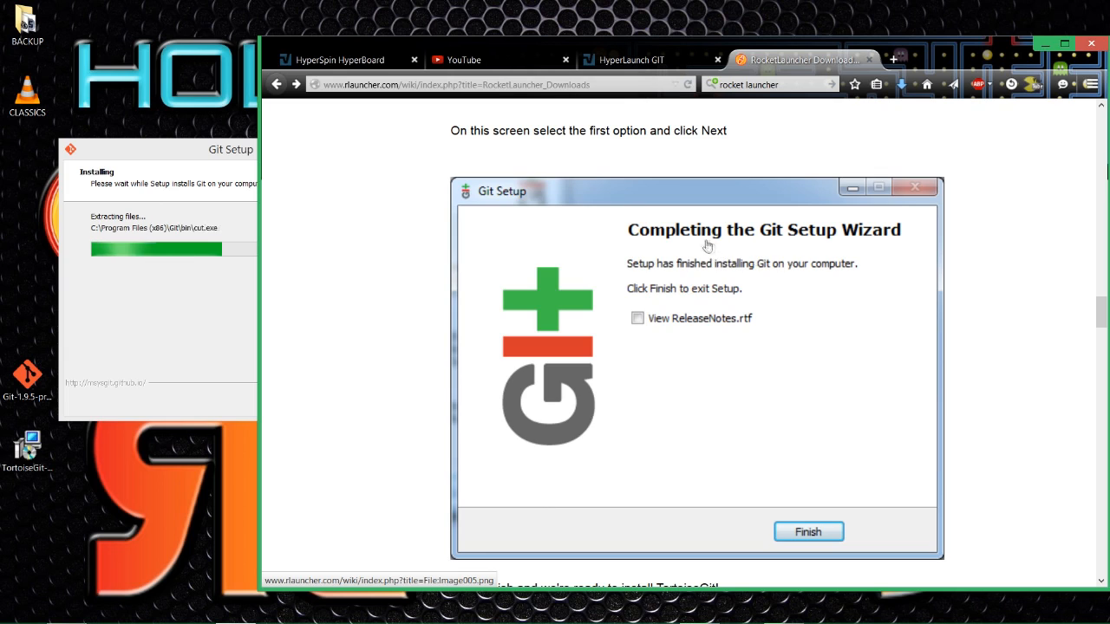
pyautogui.scroll(-3, 747, 382)
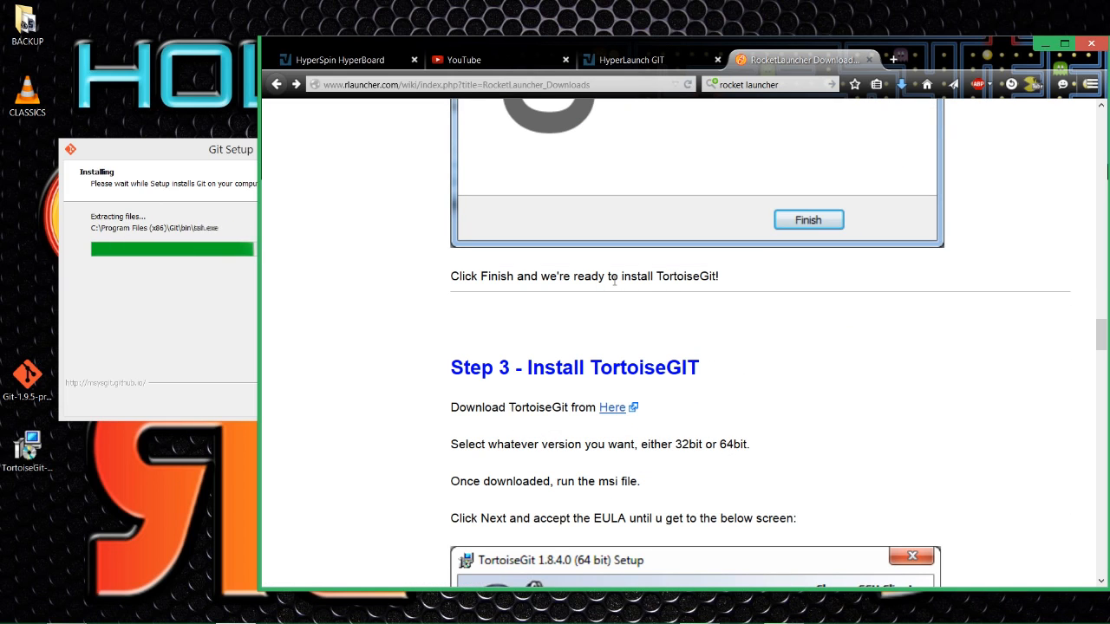
pyautogui.click(168, 153)
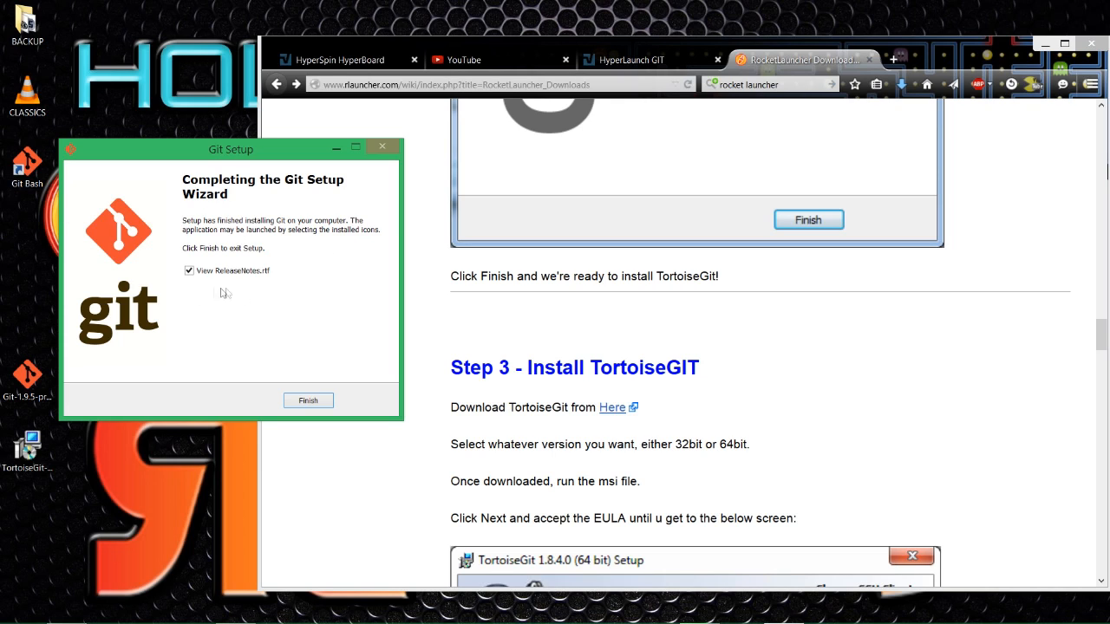
pyautogui.click(191, 274)
pyautogui.click(326, 405)
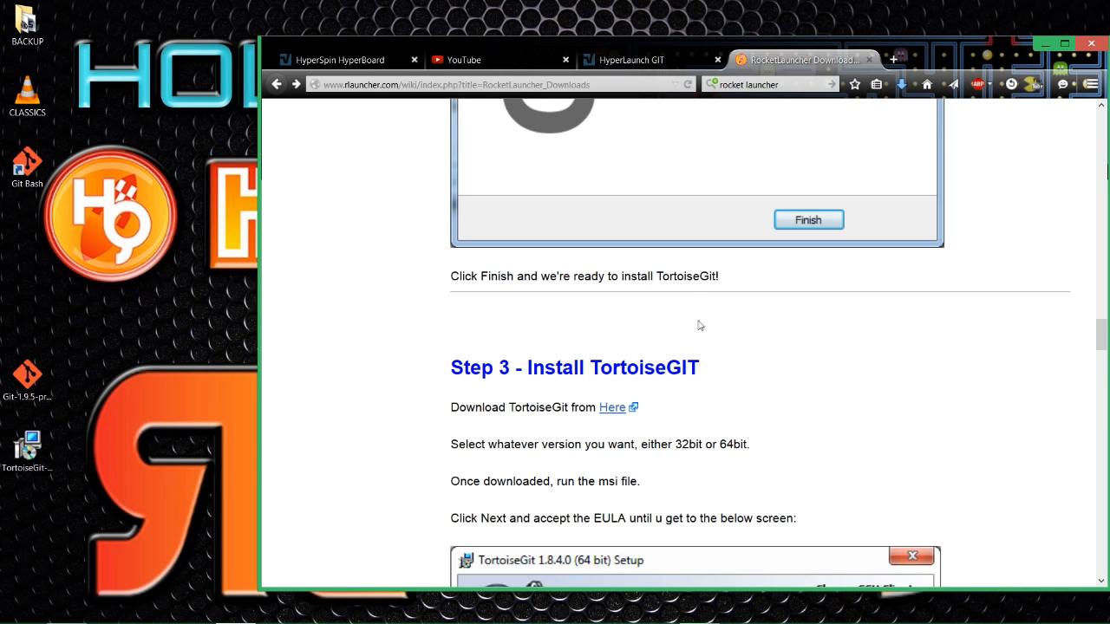
# - Review the guide's Step 3 on installing TortoiseGIT, then launch the TortoiseGit 1.8.13.0 64-bit installer and allow it to run
pyautogui.scroll(-2, 718, 309)
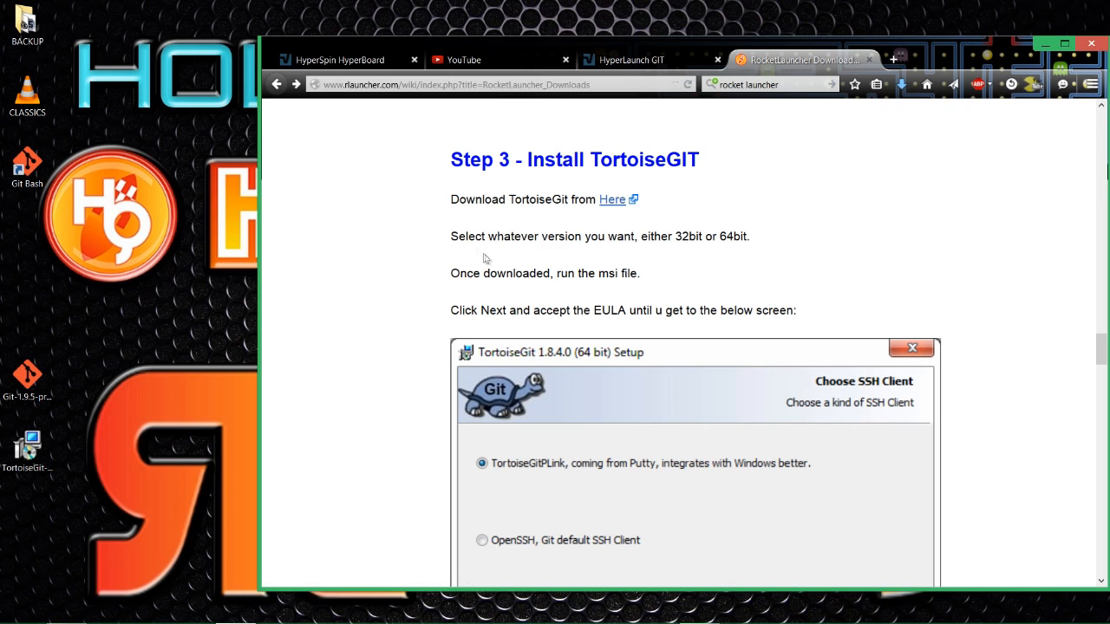
pyautogui.scroll(-2, 533, 267)
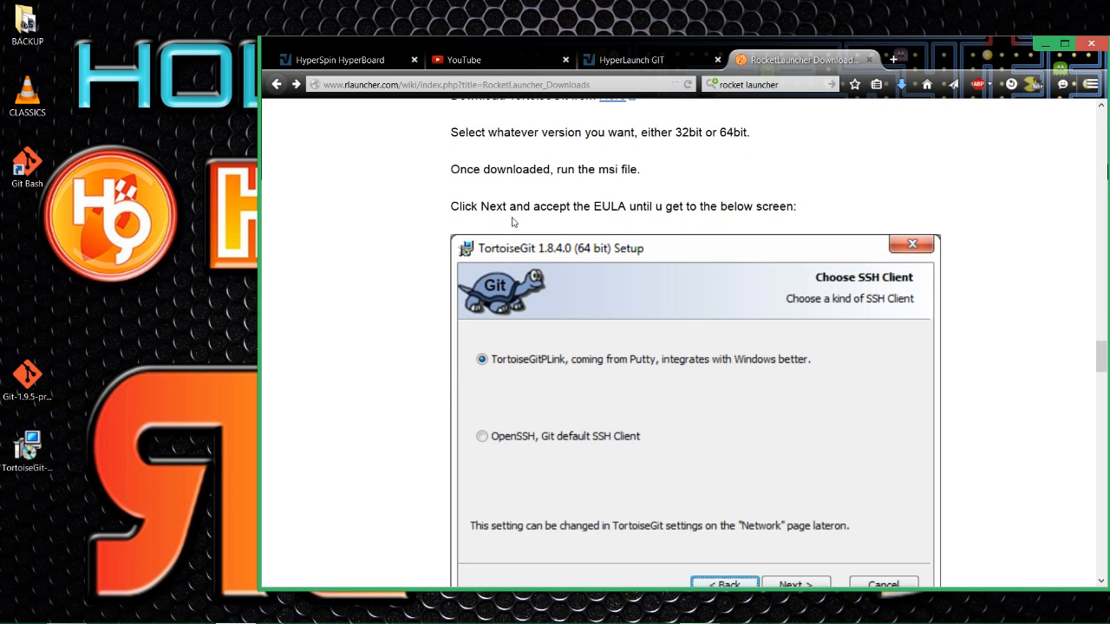
pyautogui.doubleClick(29, 449)
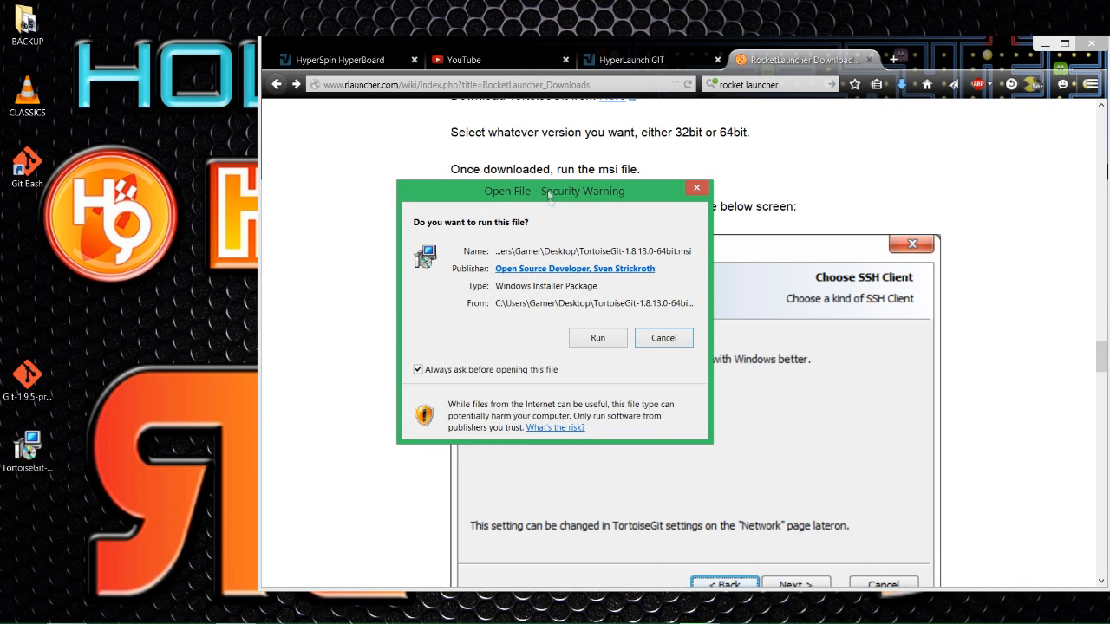
pyautogui.click(585, 342)
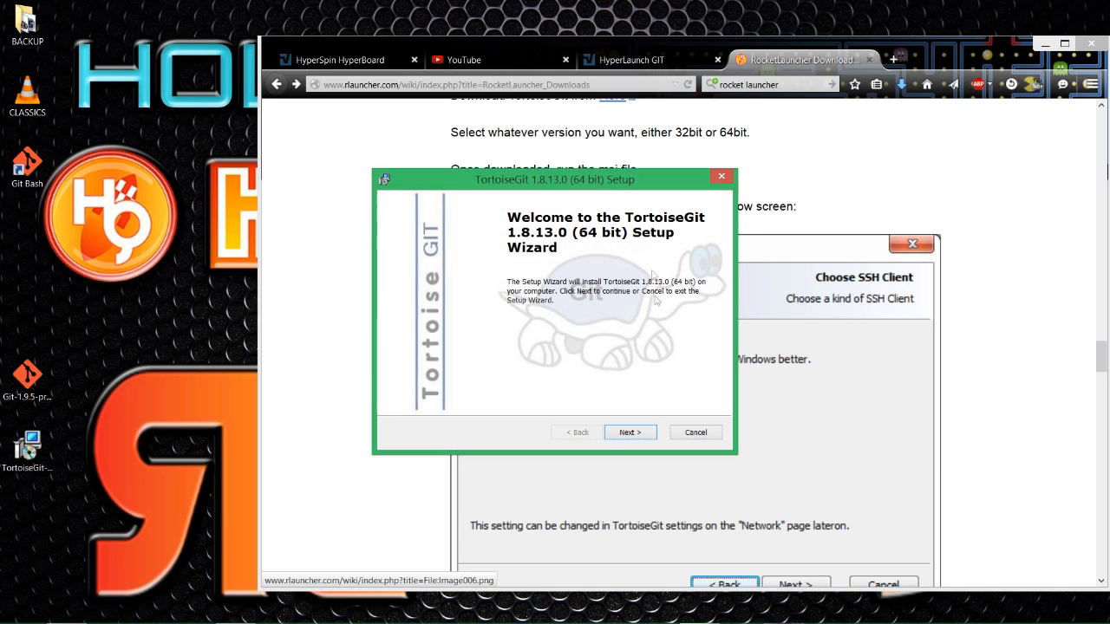
# - Advance the TortoiseGit setup wizard to the Choose SSH Client page and place its window beside the guide's matching picture
pyautogui.click(626, 431)
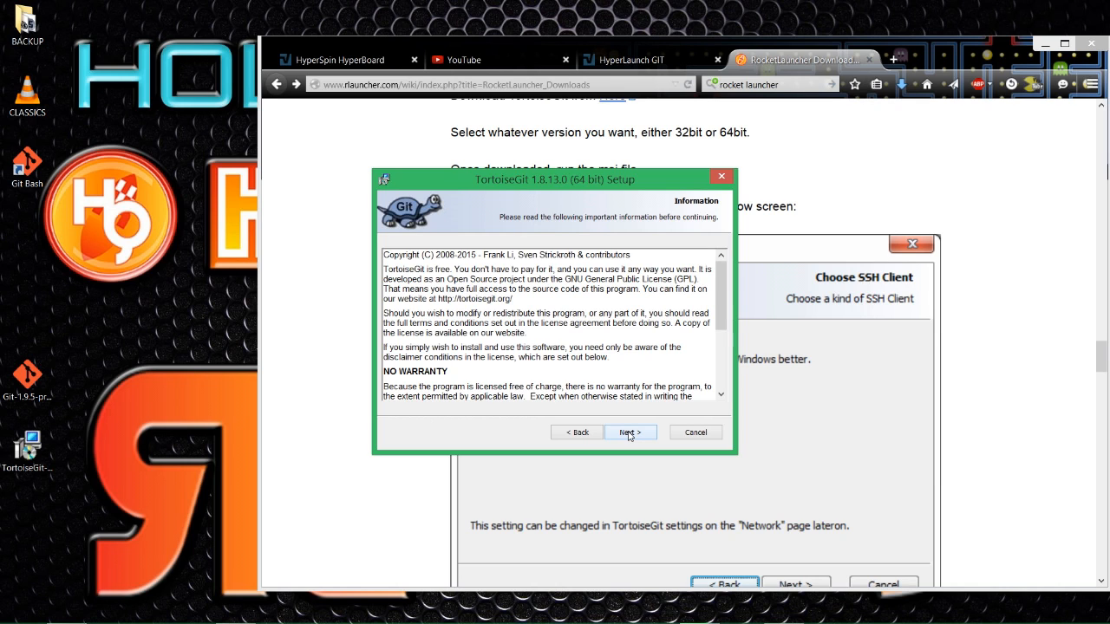
pyautogui.click(629, 432)
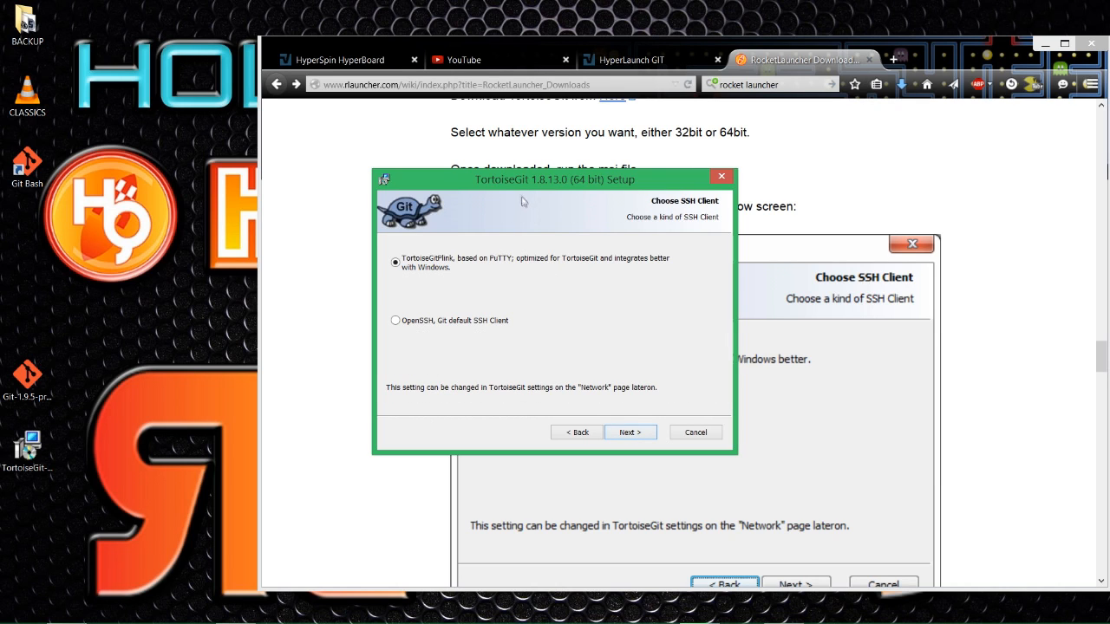
pyautogui.moveTo(499, 186); pyautogui.dragTo(147, 191)
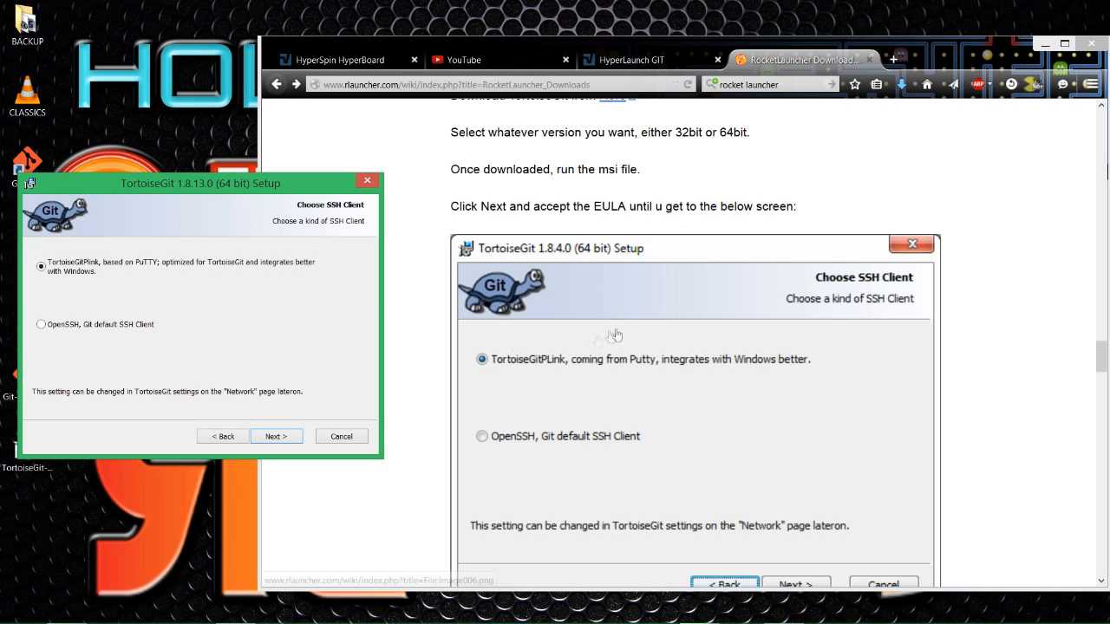
# - Keep TortoiseGitPlink as the SSH client, advance to Custom Setup, and read the guide's instructions for completing the installation
pyautogui.click(277, 437)
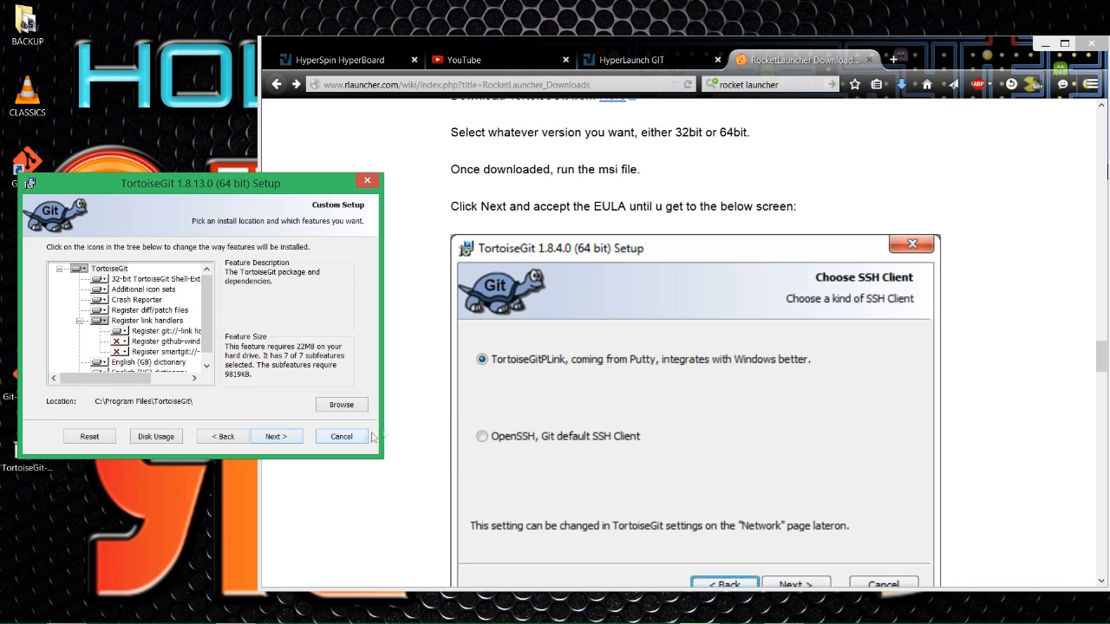
pyautogui.click(997, 392)
pyautogui.scroll(-1, 997, 393)
pyautogui.scroll(-3, 997, 392)
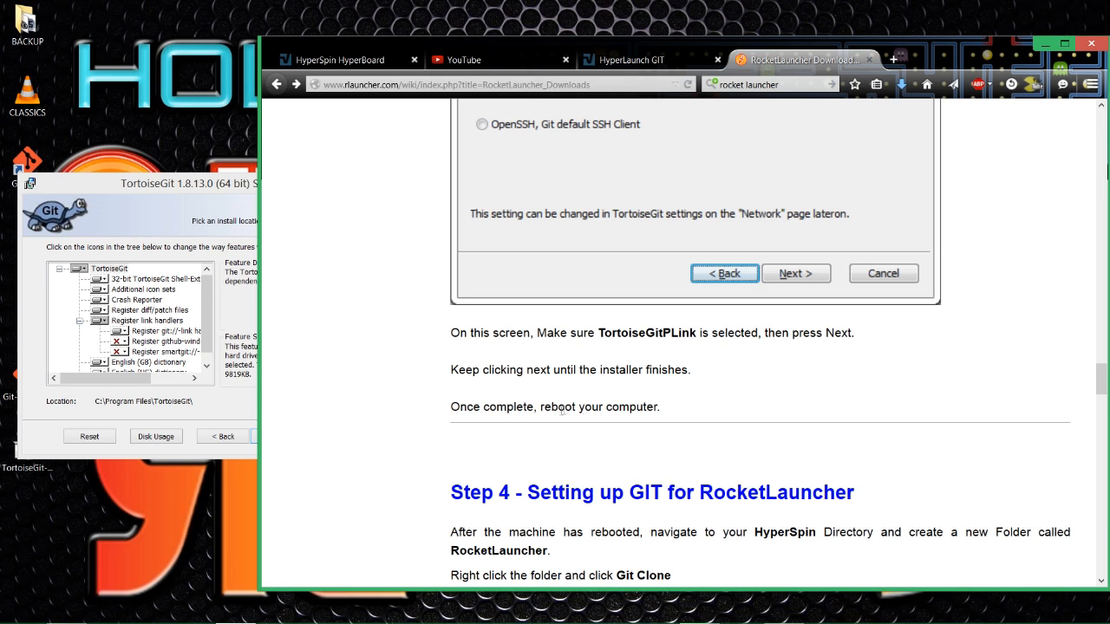
pyautogui.scroll(-5, 519, 407)
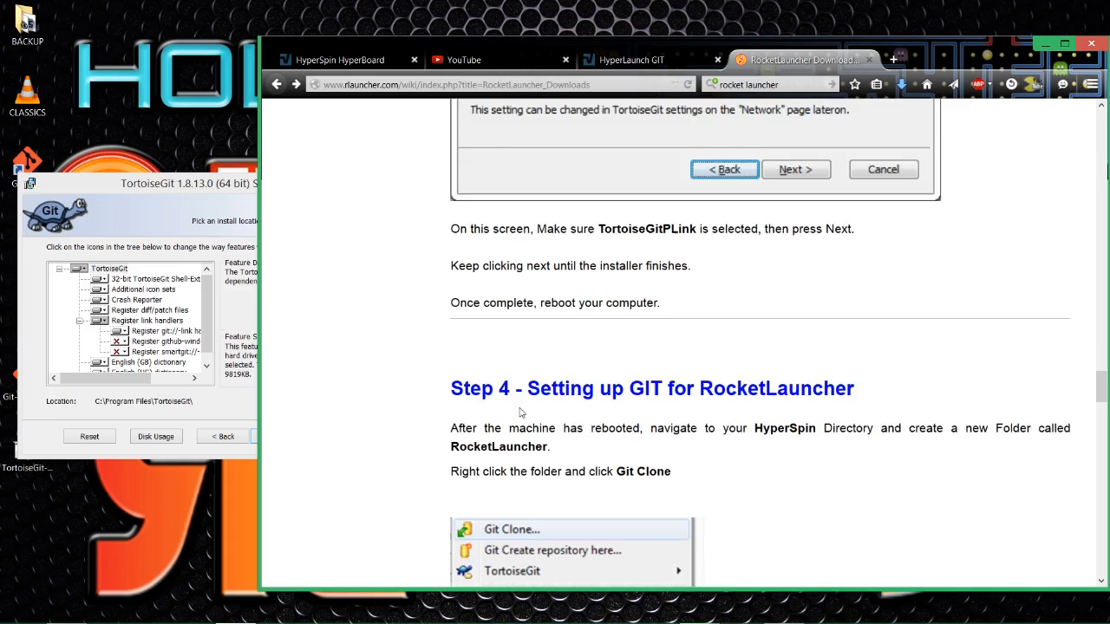
pyautogui.scroll(1, 520, 408)
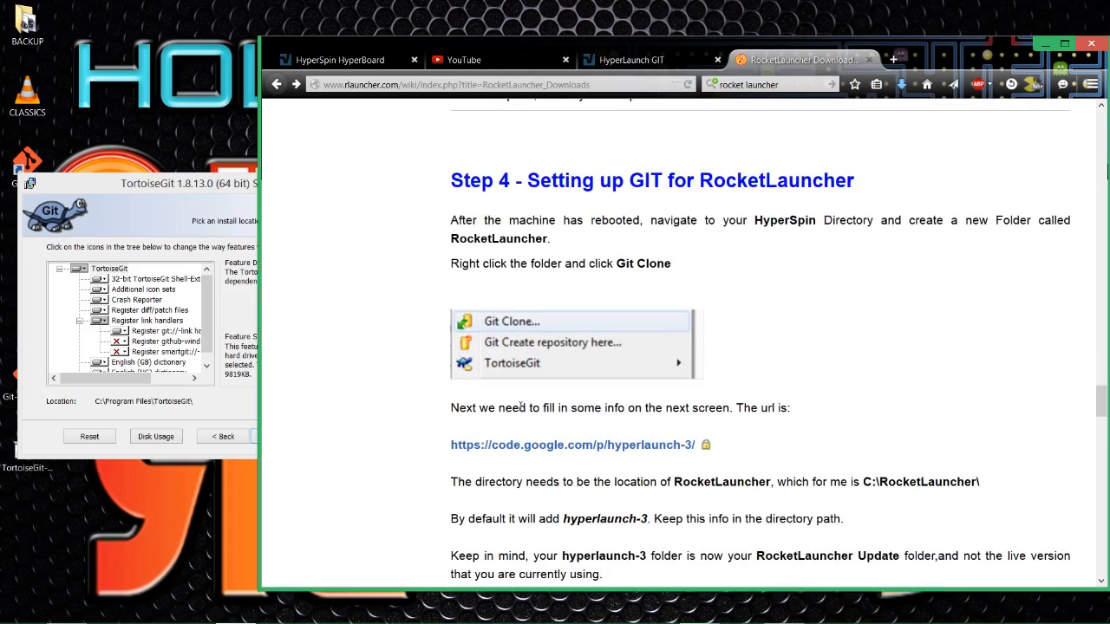
pyautogui.scroll(3, 598, 402)
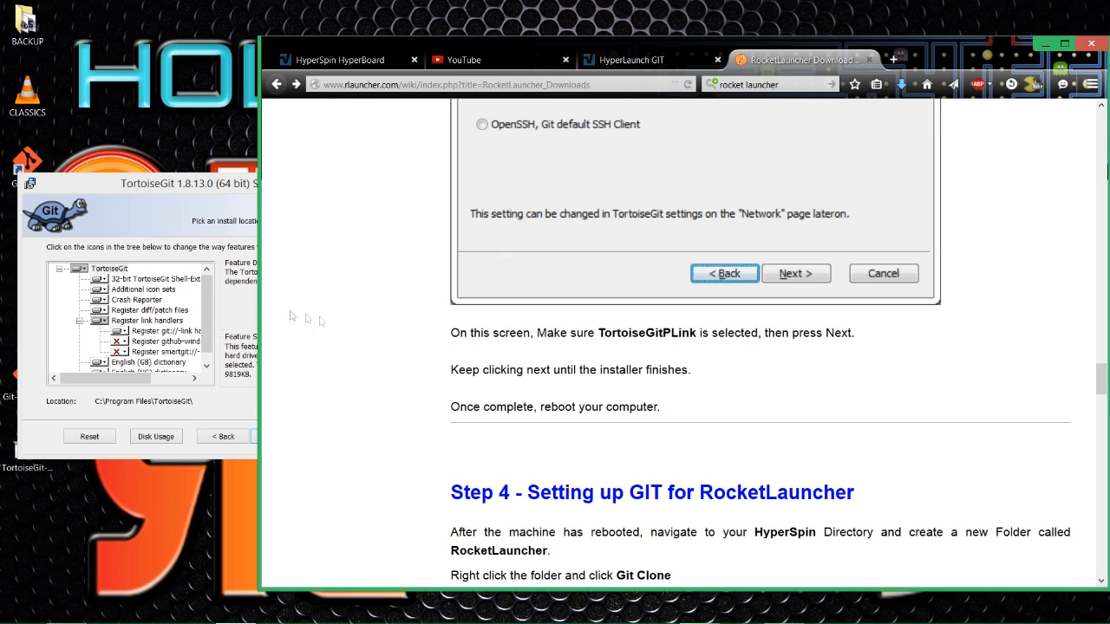
pyautogui.click(155, 191)
pyautogui.click(540, 260)
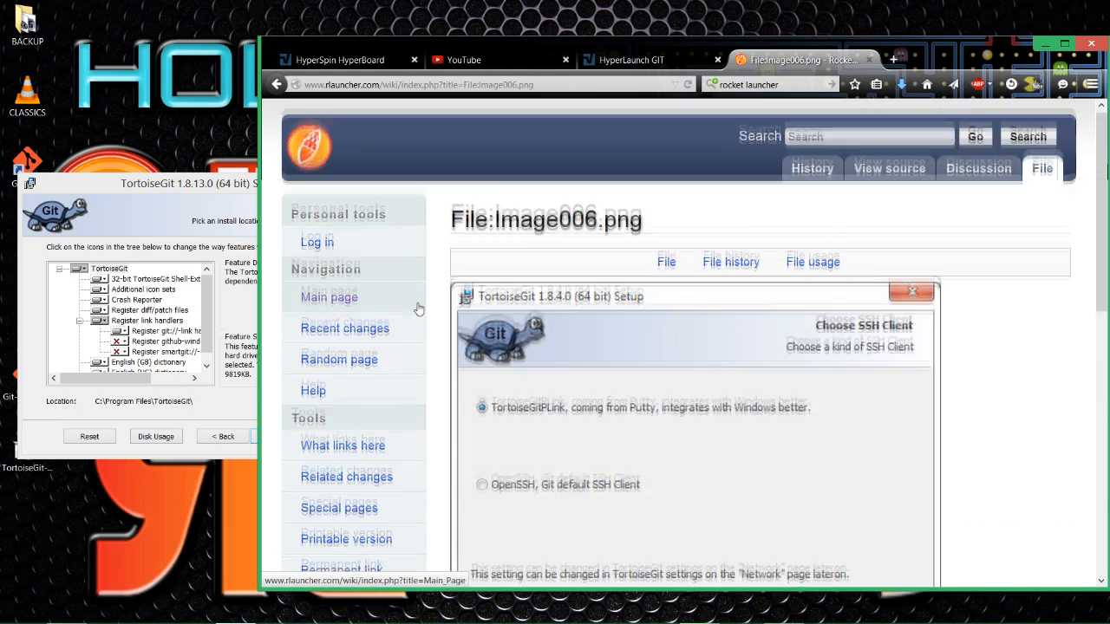
pyautogui.scroll(-8, 417, 308)
pyautogui.hotkey('alt', 'Left')
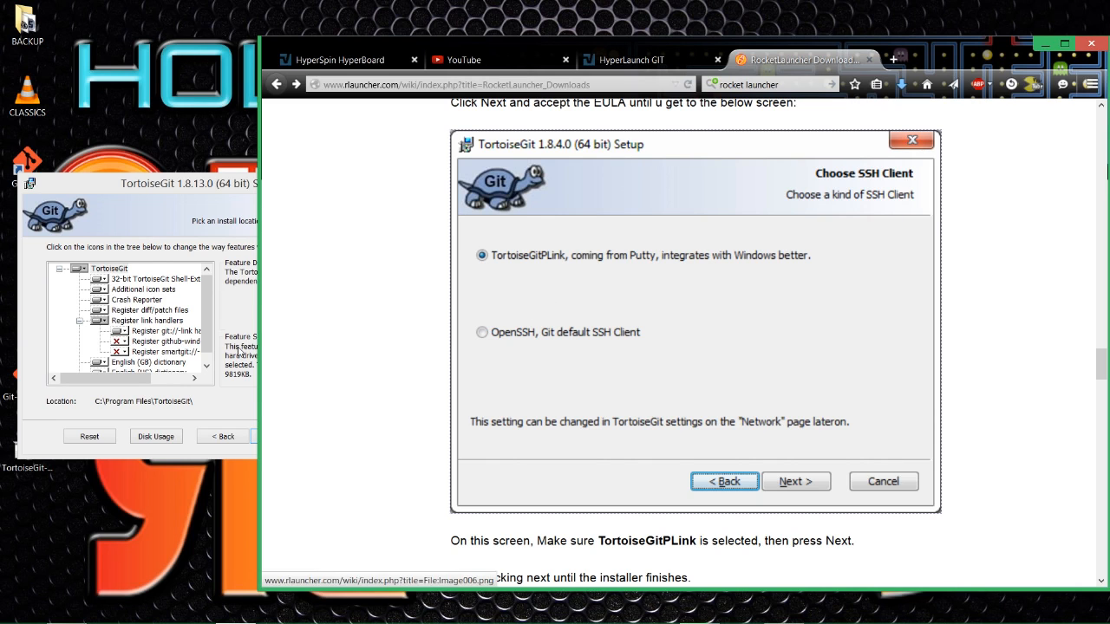
# - Check the guide's remaining installer instructions, keep the default TortoiseGit features and location, and start the installation
pyautogui.moveTo(133, 185); pyautogui.dragTo(116, 153)
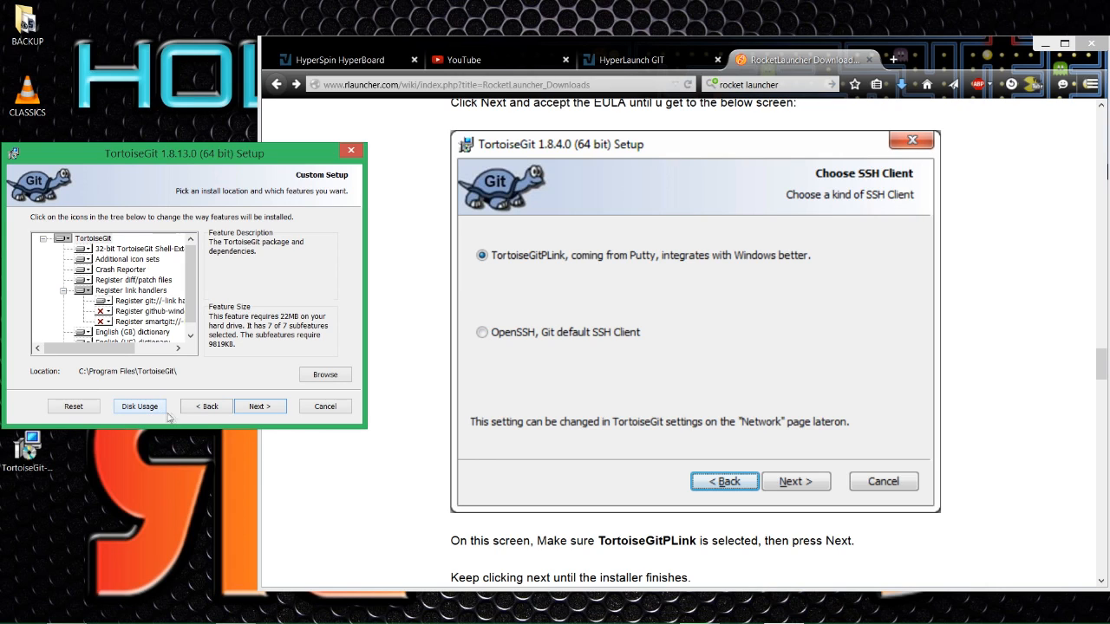
pyautogui.click(380, 539)
pyautogui.scroll(-4, 389, 502)
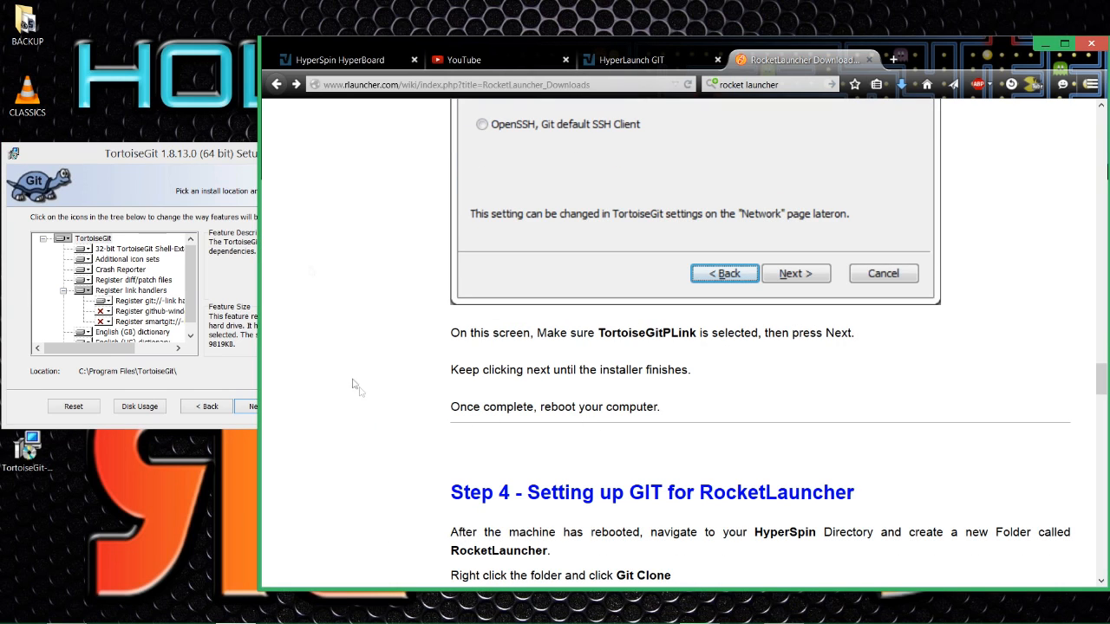
pyautogui.click(176, 163)
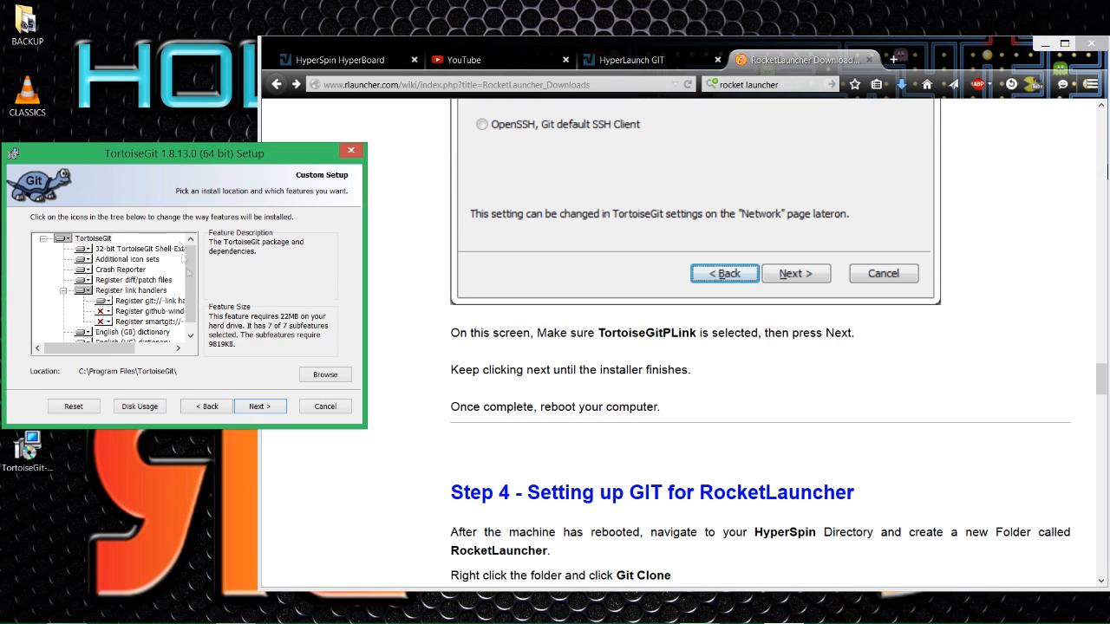
pyautogui.click(257, 413)
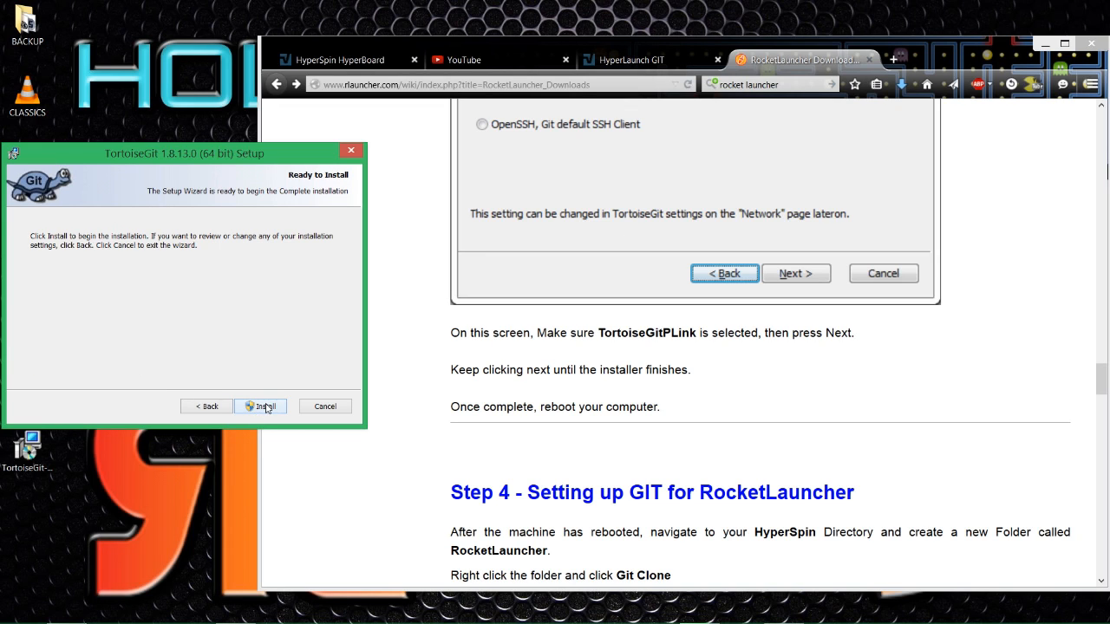
pyautogui.click(266, 406)
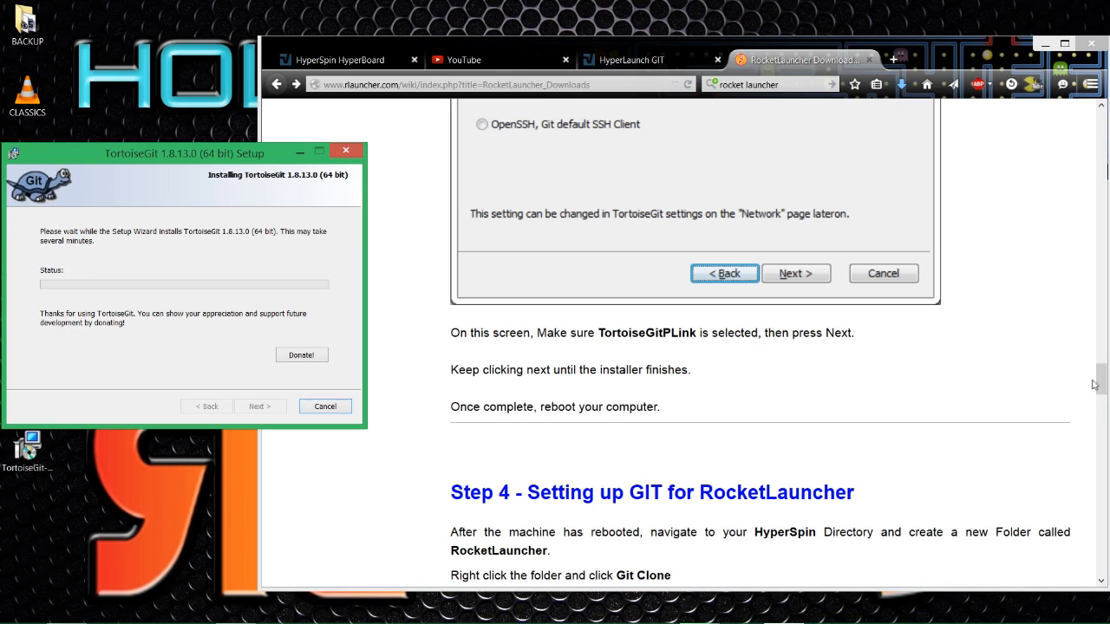
# - Read the guide's Step 4 on setting up GIT for RocketLauncher and review the end of Step 3 while TortoiseGit installs
pyautogui.moveTo(1098, 378); pyautogui.dragTo(1101, 401)
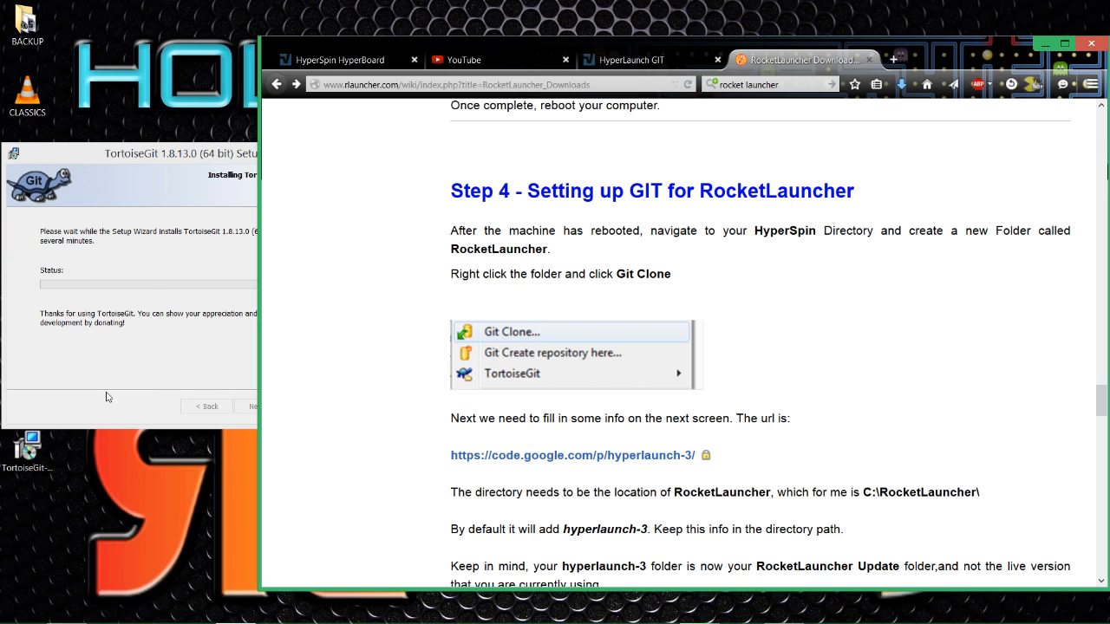
pyautogui.click(148, 152)
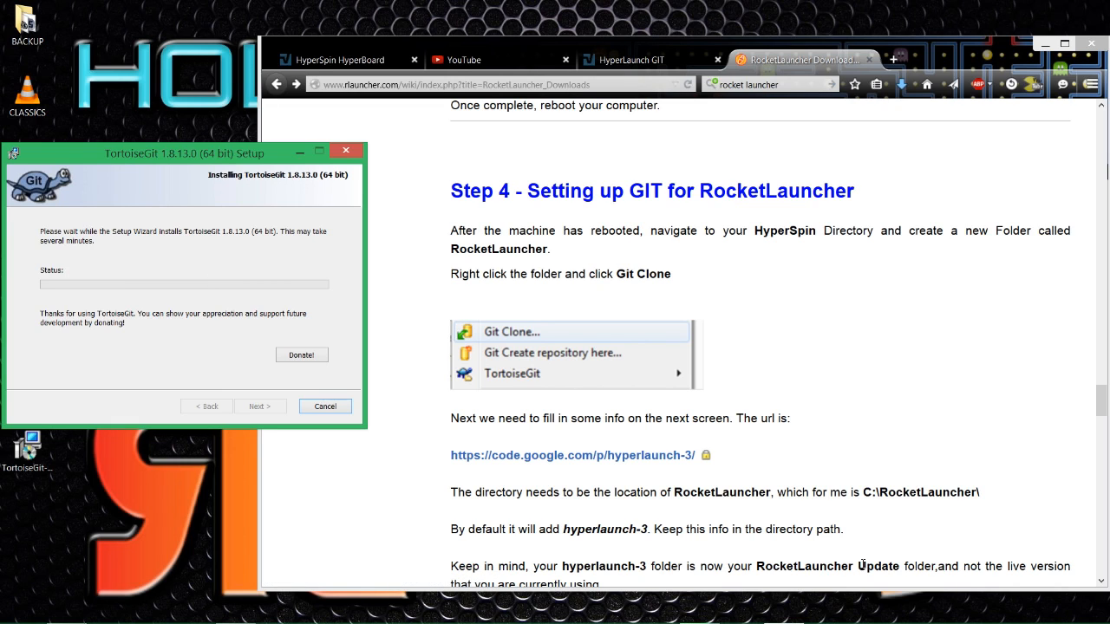
pyautogui.moveTo(785, 616)
pyautogui.moveTo(712, 618)
pyautogui.moveTo(1101, 399); pyautogui.dragTo(1099, 373)
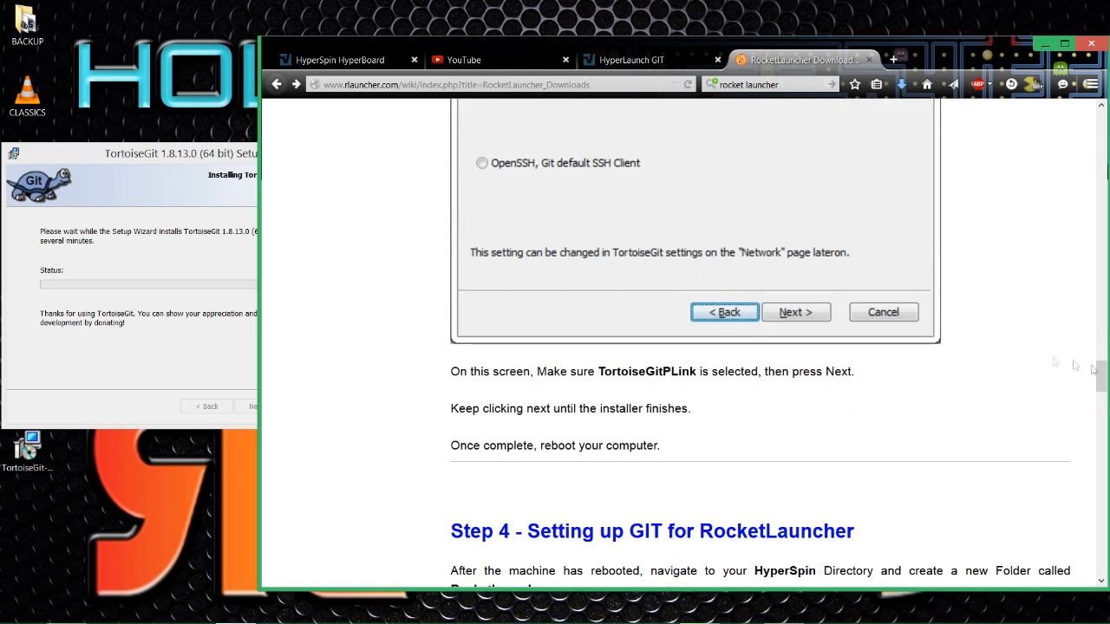
pyautogui.scroll(1, 790, 431)
pyautogui.scroll(3, 790, 431)
pyautogui.scroll(-5, 788, 431)
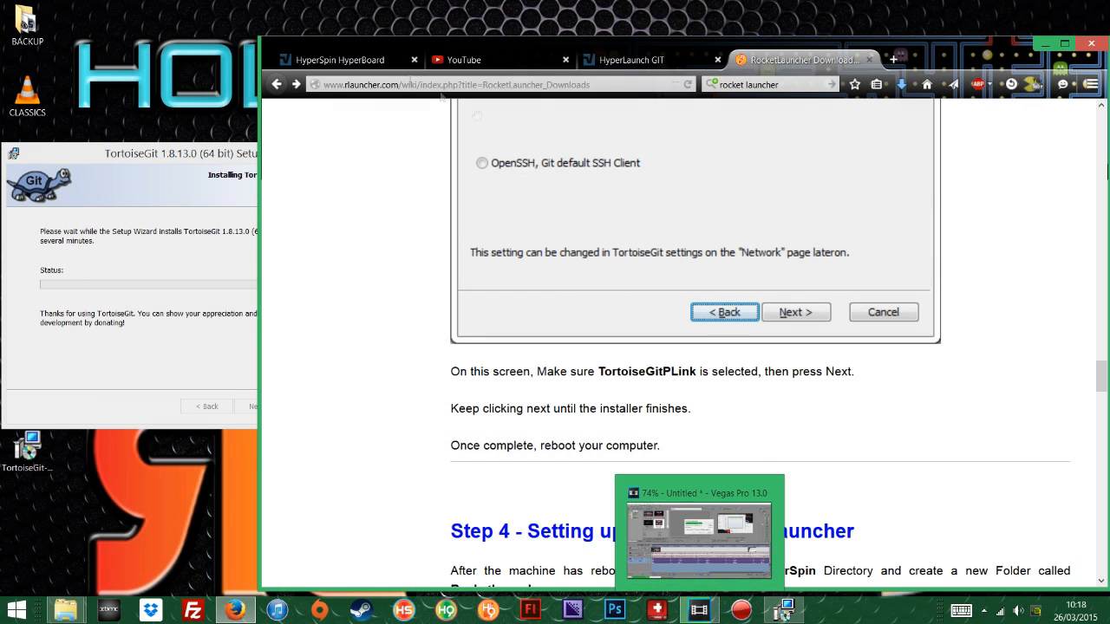
# - Finish the TortoiseGit setup wizard with Show Changelog unchecked
pyautogui.click(132, 153)
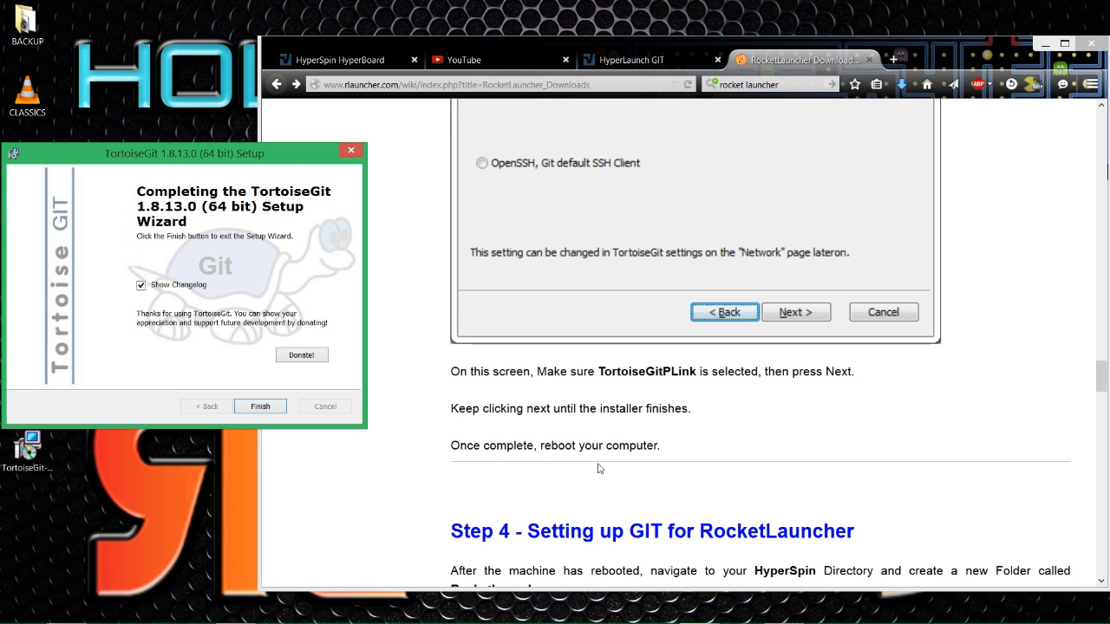
pyautogui.click(141, 284)
pyautogui.click(274, 407)
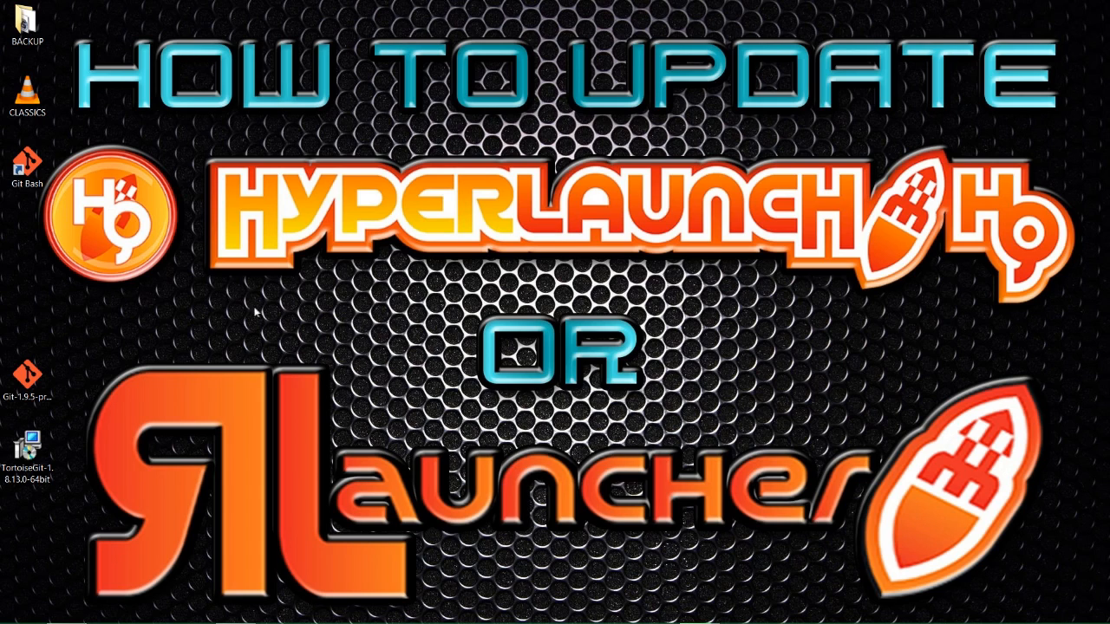
# - Switch to Firefox, reposition its window on the desktop, and read the guide's Step 4 on creating the RocketLauncher folder
pyautogui.moveTo(243, 620)
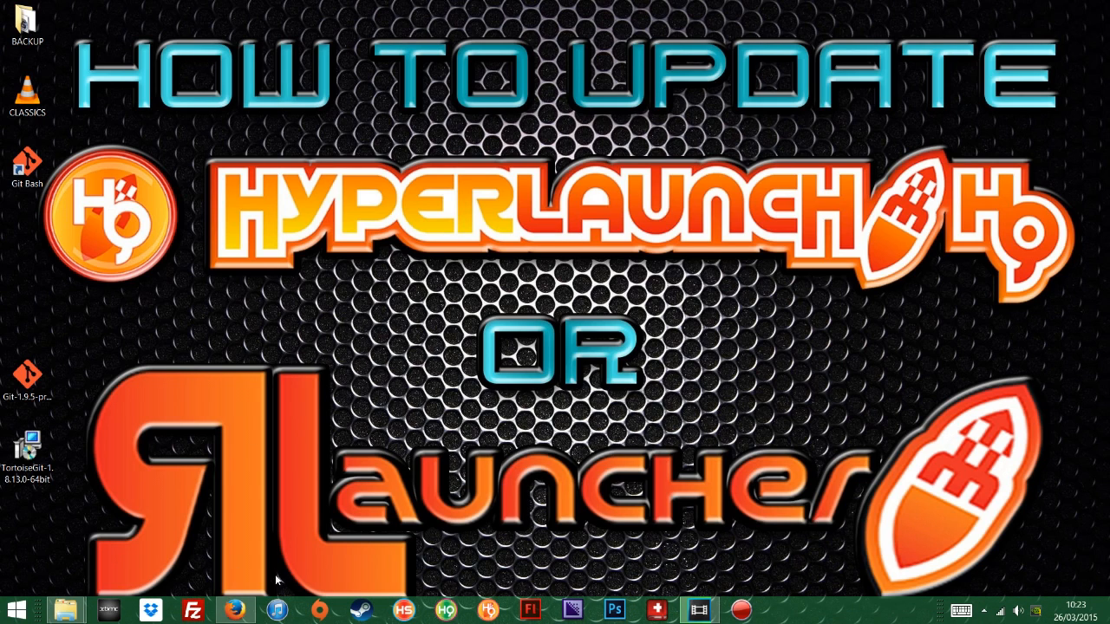
pyautogui.click(232, 611)
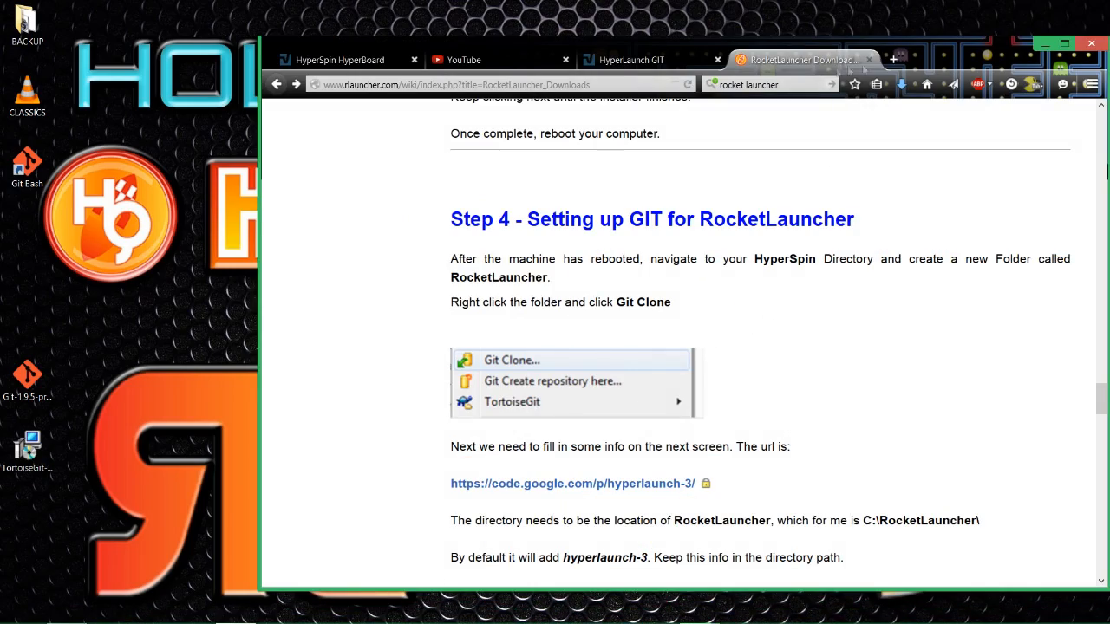
pyautogui.moveTo(927, 45); pyautogui.dragTo(863, 17)
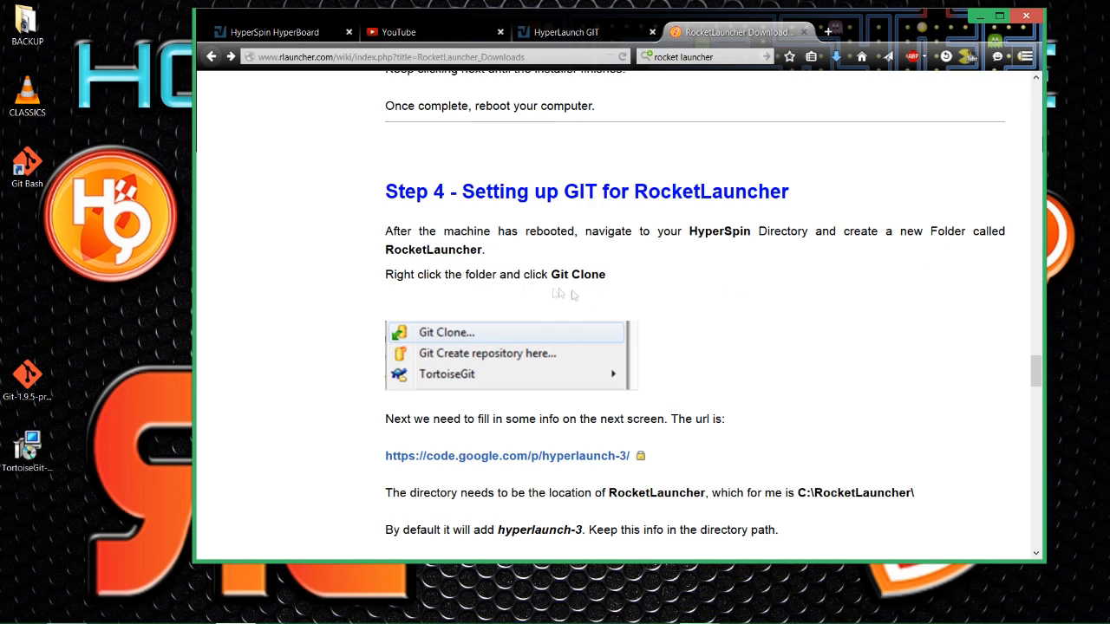
# - Switch to File Explorer and open the Hyperspin folder on the MEDIA (D:) drive
pyautogui.moveTo(60, 621)
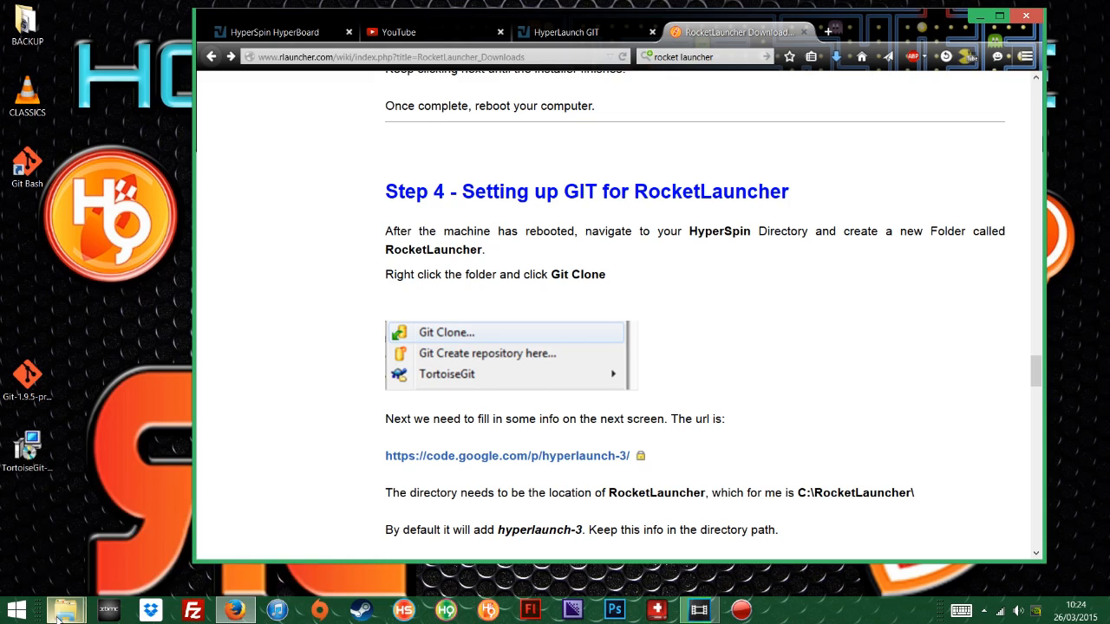
pyautogui.moveTo(283, 546)
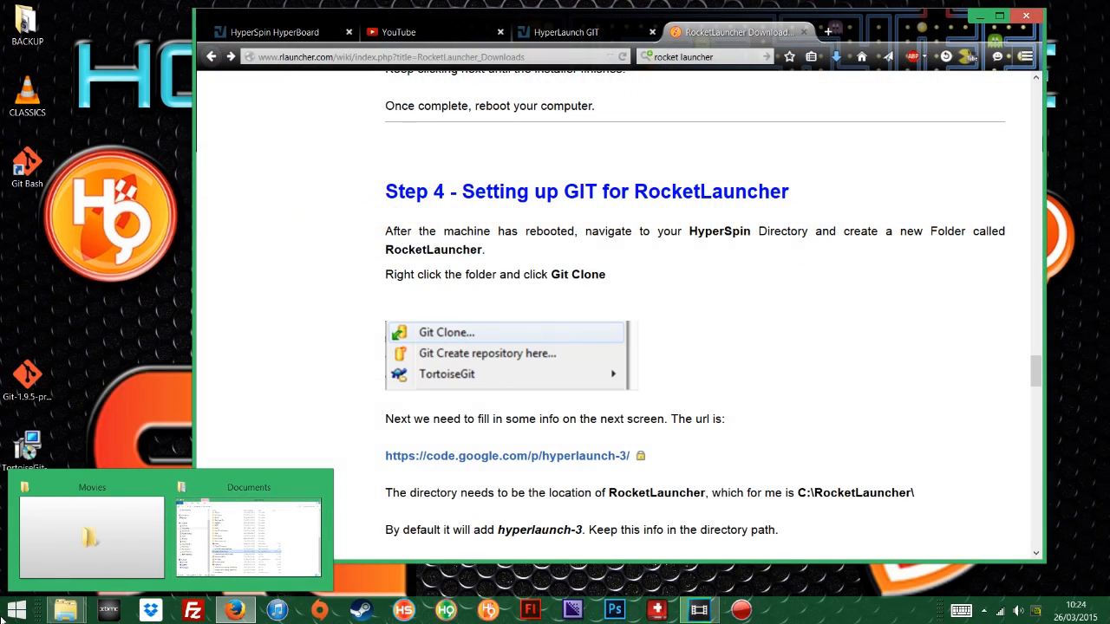
pyautogui.click(18, 611)
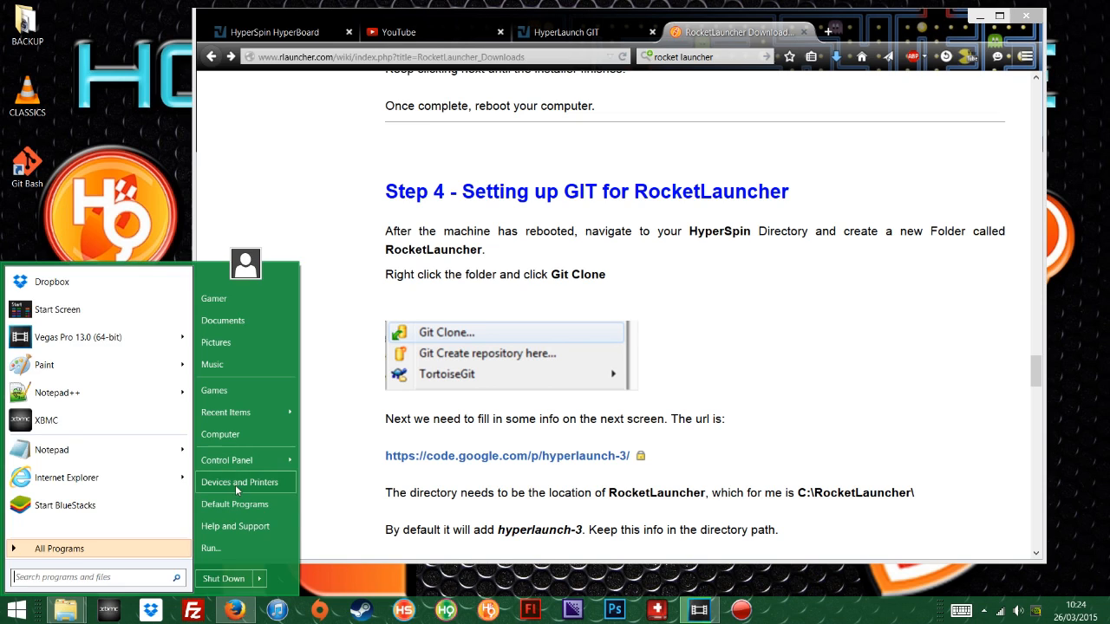
pyautogui.click(221, 434)
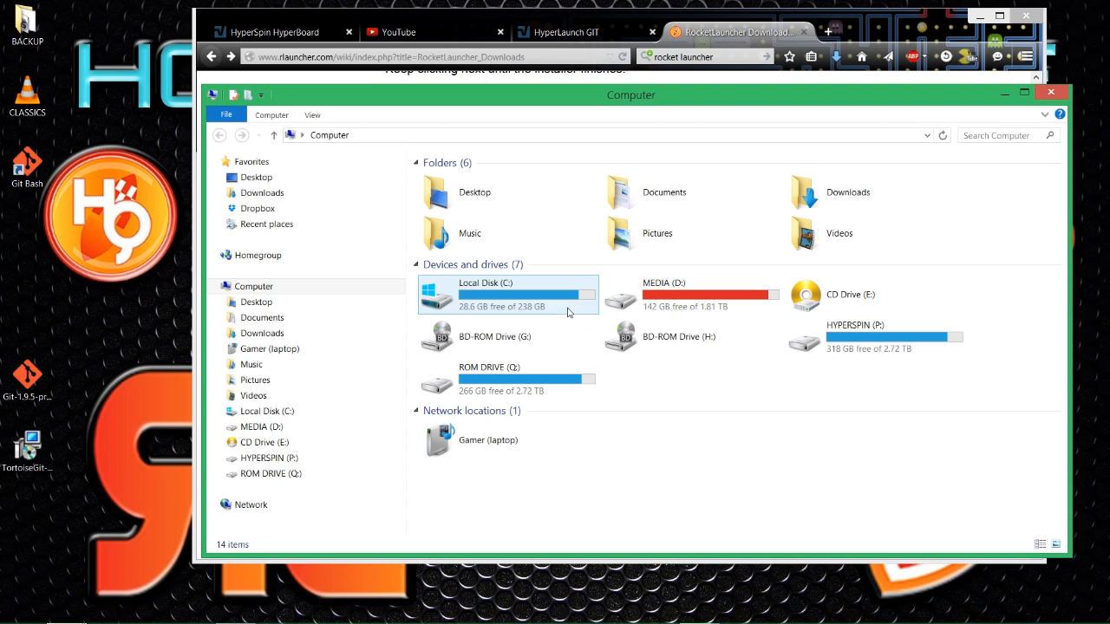
pyautogui.doubleClick(780, 285)
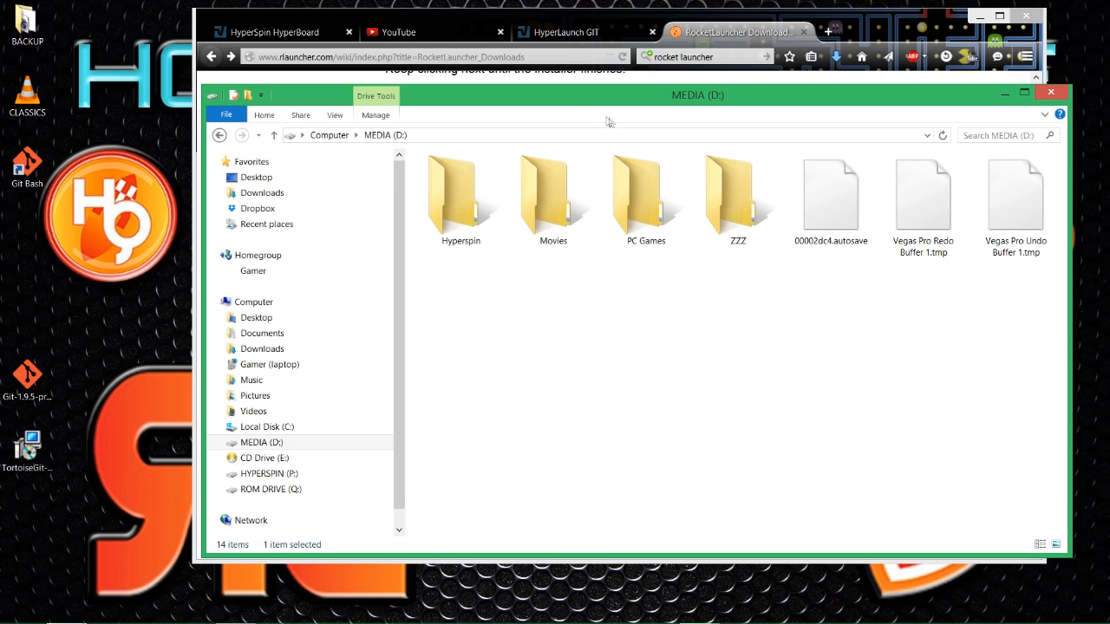
pyautogui.doubleClick(457, 198)
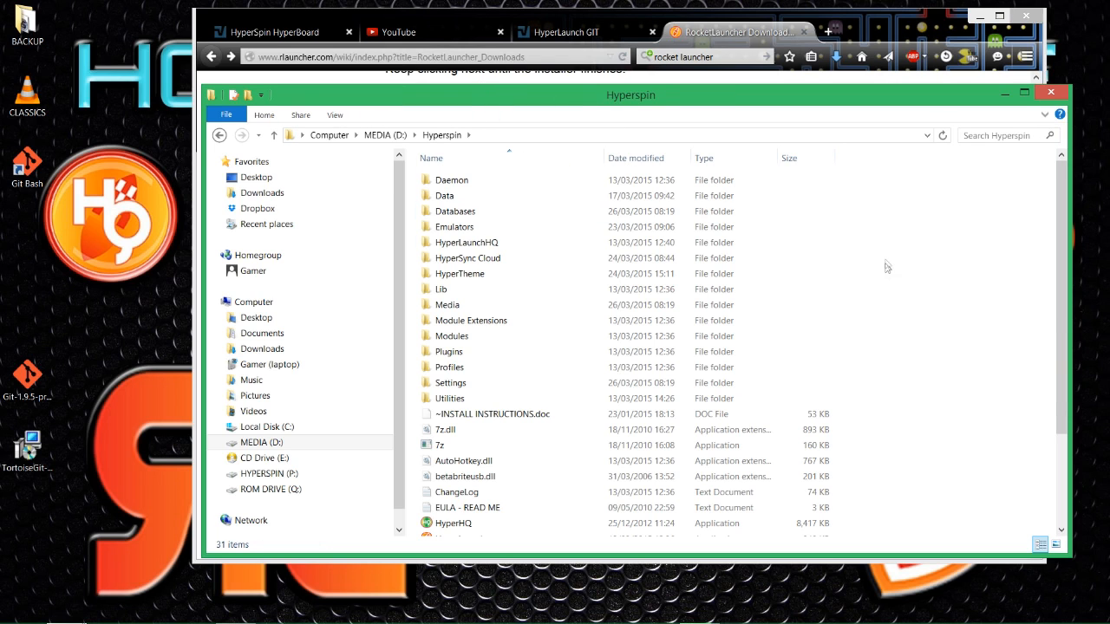
# - Create a new folder named RocketLauncher inside the Hyperspin folder
pyautogui.rightClick(878, 423)
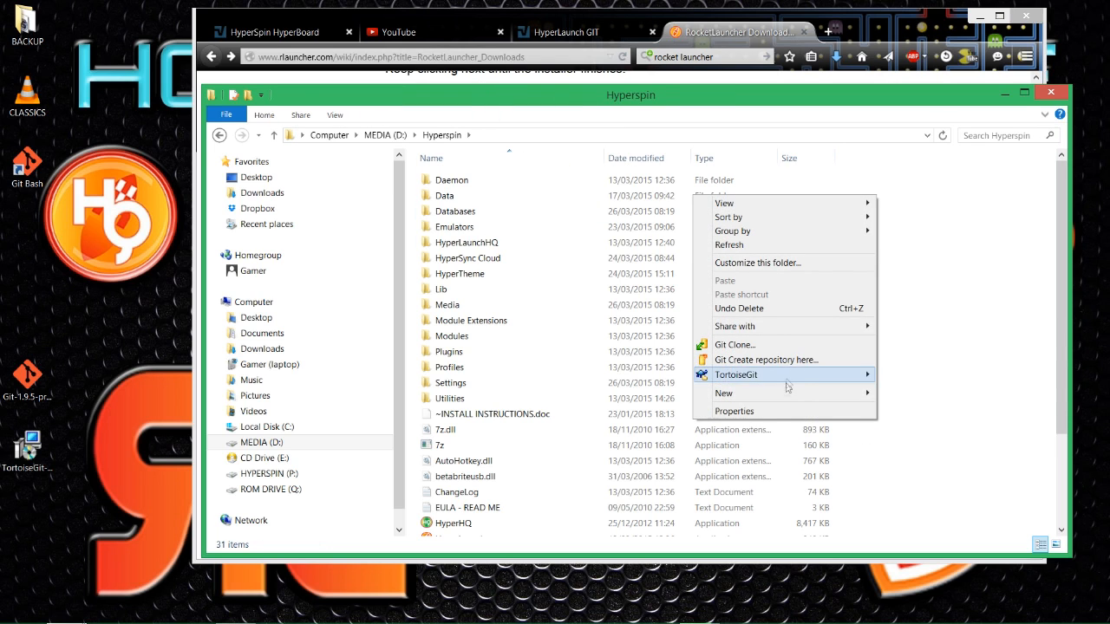
pyautogui.moveTo(769, 397)
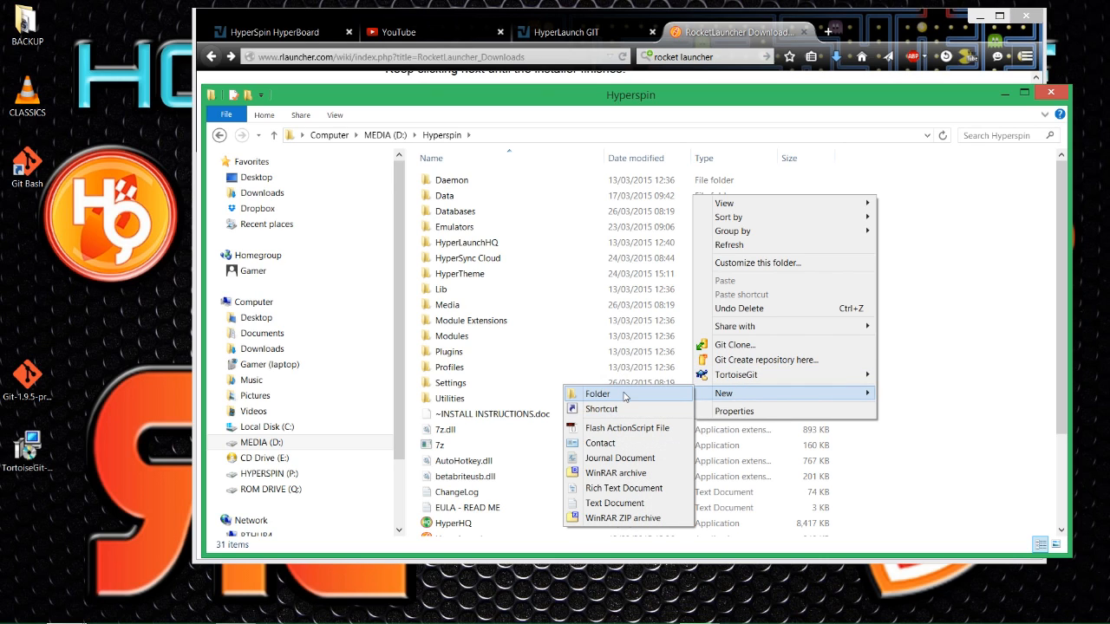
pyautogui.click(624, 395)
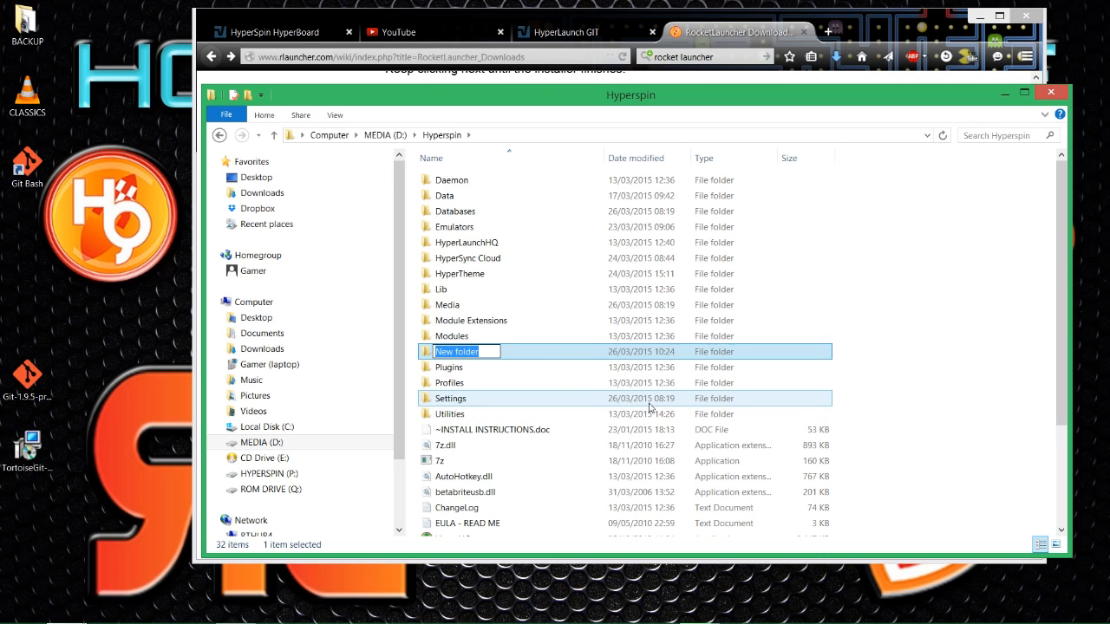
pyautogui.write('RocketL')
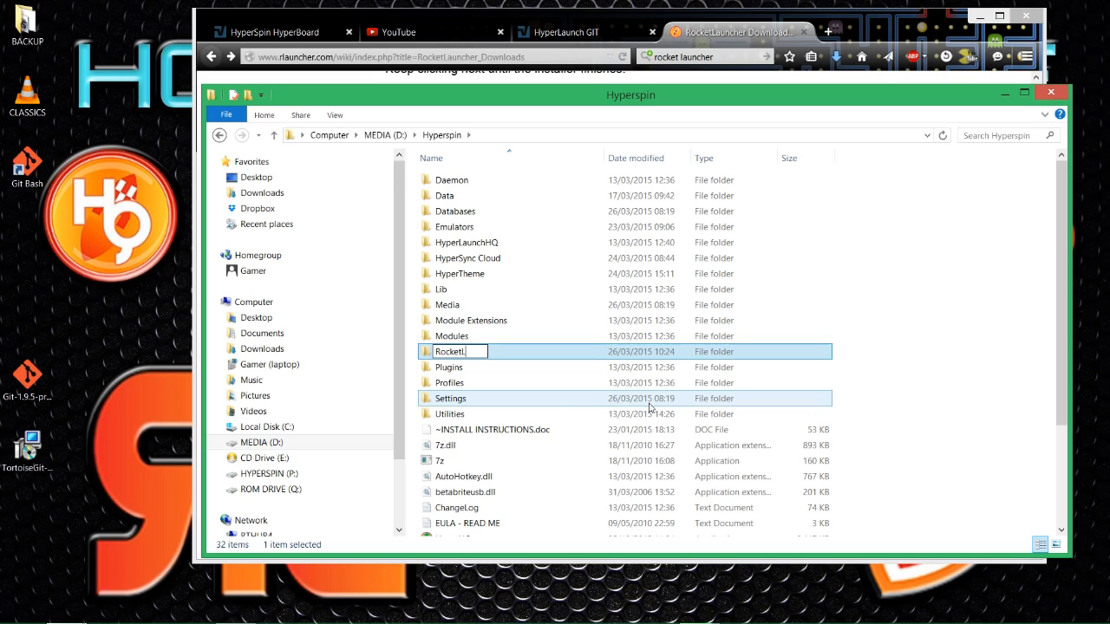
pyautogui.write('auncher')
# - Shift the Hyperspin folder window aside, check the guide's Git Clone instruction, and return to the folder
pyautogui.moveTo(627, 97); pyautogui.dragTo(615, 118)
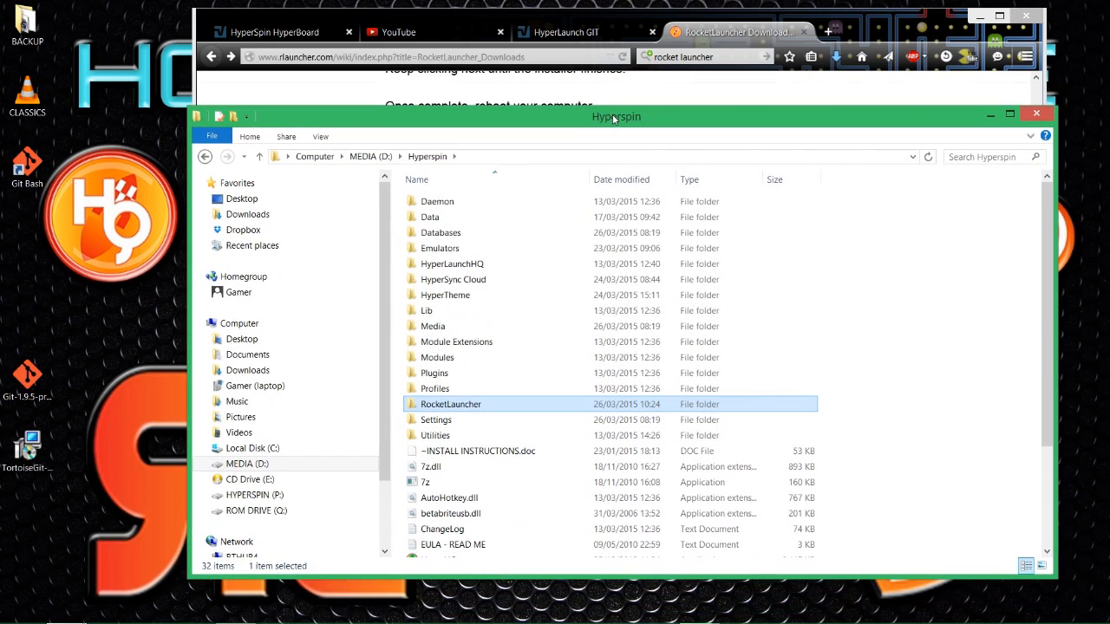
pyautogui.click(854, 415)
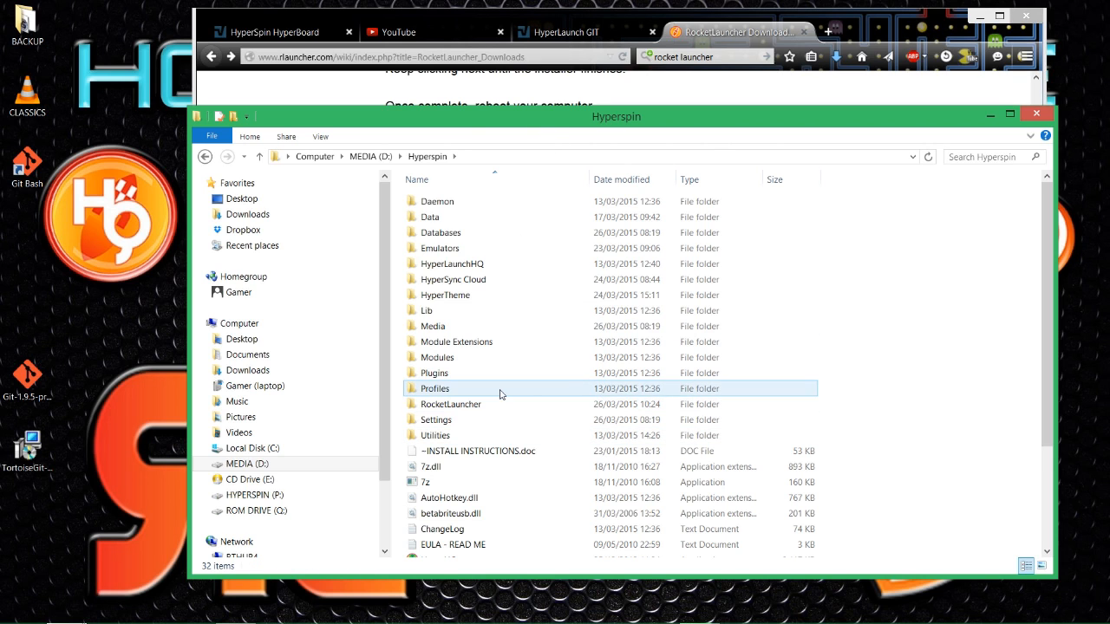
pyautogui.moveTo(765, 114); pyautogui.dragTo(542, 136)
pyautogui.click(861, 19)
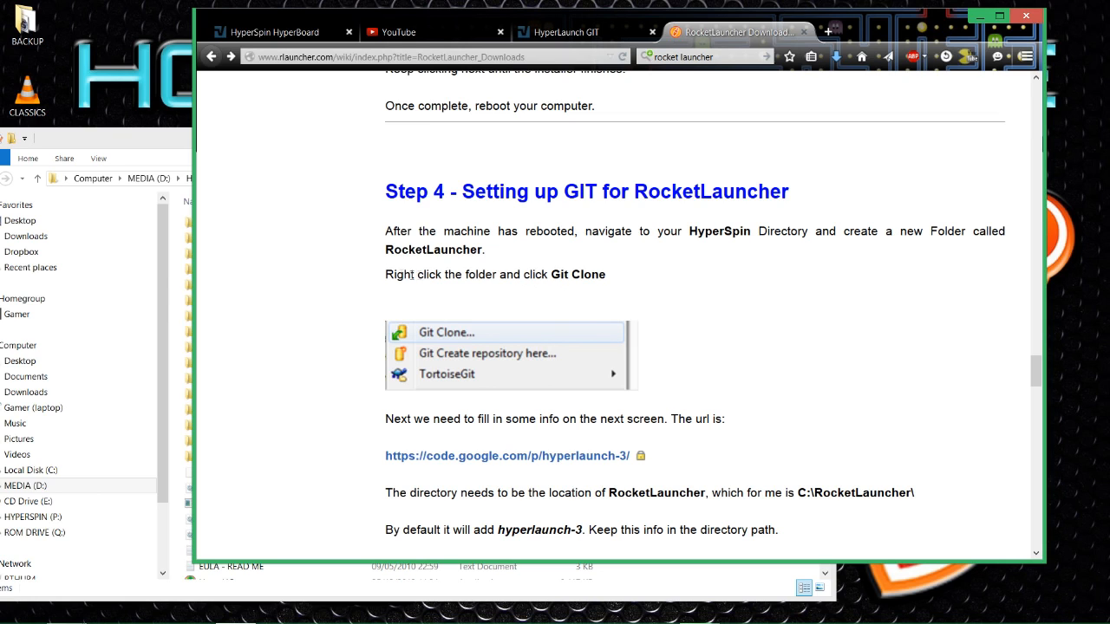
pyautogui.click(139, 150)
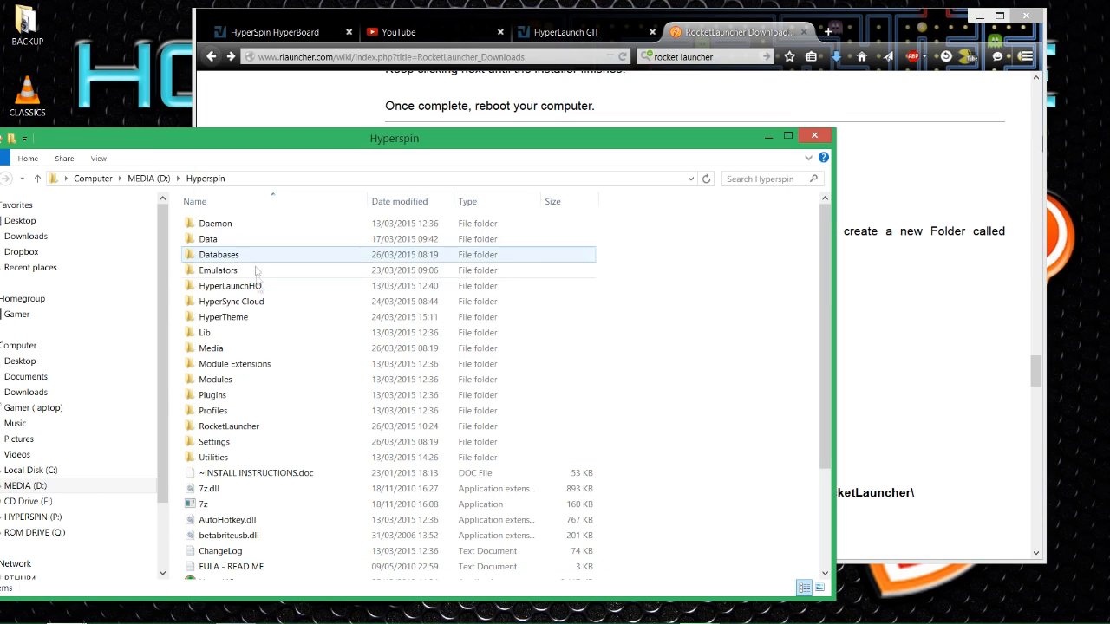
# - Start a Git Clone on the RocketLauncher folder, minimize the Hyperspin window and move the clone dialog aside to uncover the guide
pyautogui.click(258, 426)
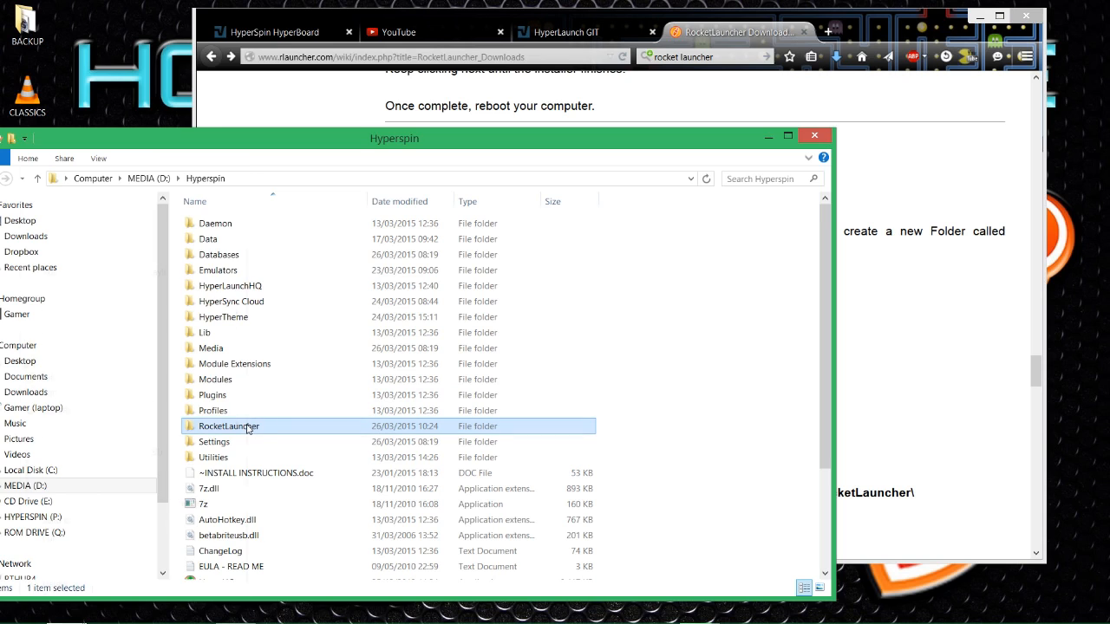
pyautogui.rightClick(247, 429)
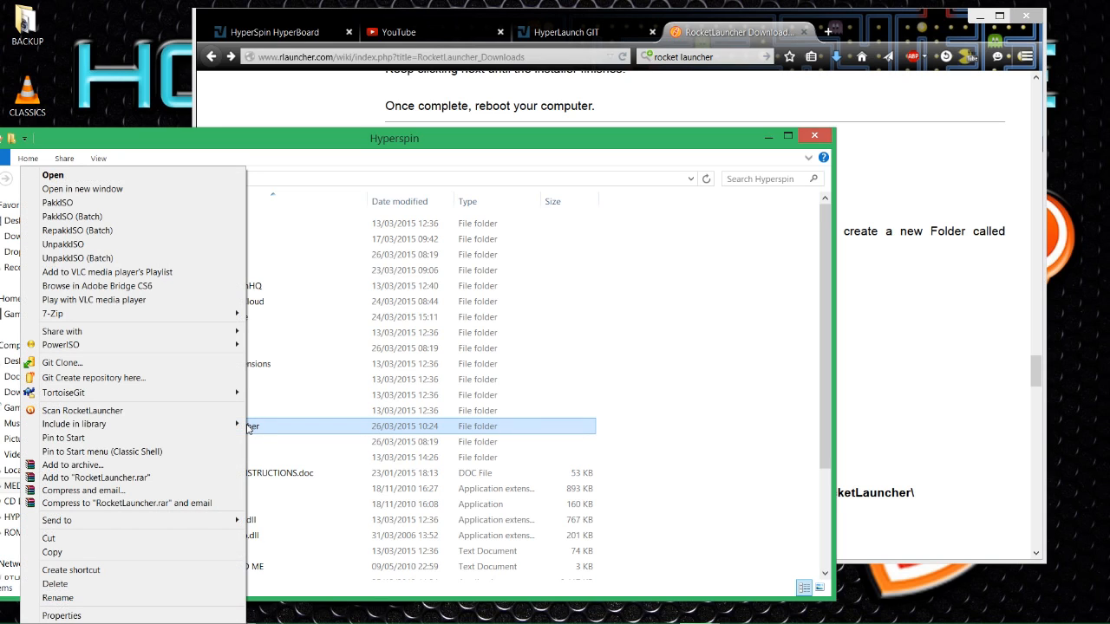
pyautogui.click(148, 370)
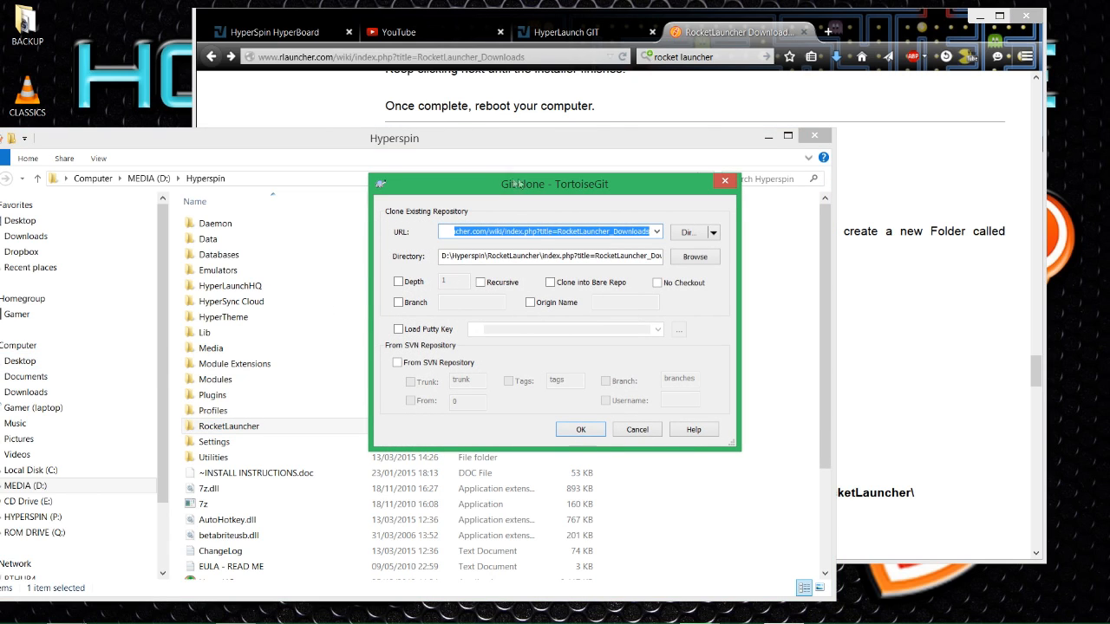
pyautogui.click(769, 137)
pyautogui.moveTo(650, 183)
pyautogui.mouseDown()
pyautogui.moveTo(417, 155)
pyautogui.moveTo(342, 132)
pyautogui.mouseUp()
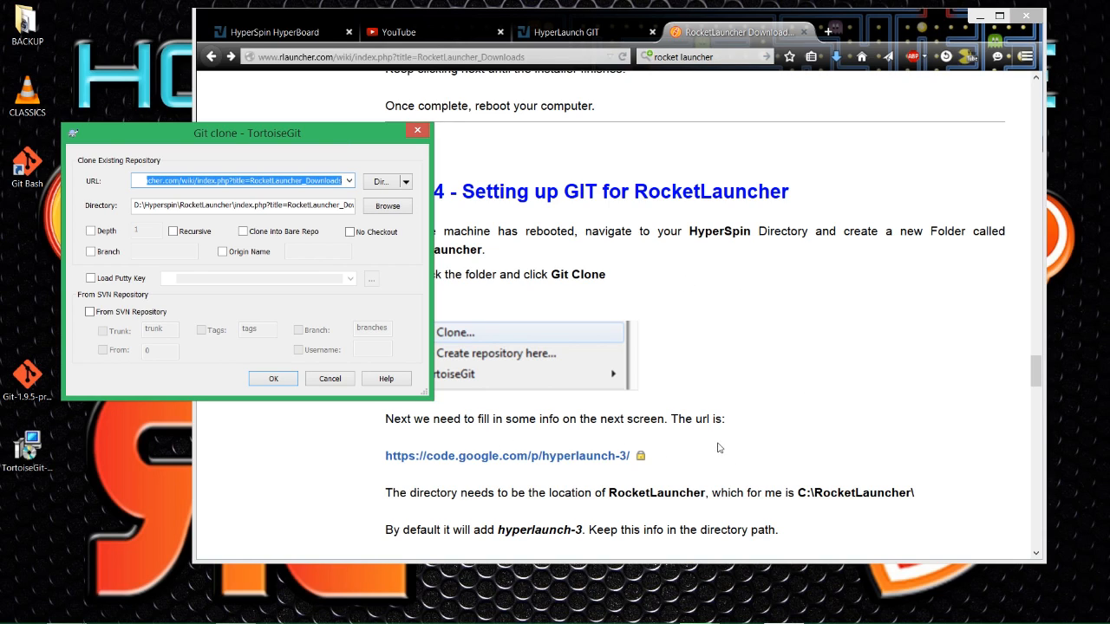
pyautogui.moveTo(379, 461)
pyautogui.mouseDown()
pyautogui.moveTo(485, 460)
pyautogui.moveTo(357, 452)
pyautogui.moveTo(395, 452)
pyautogui.moveTo(375, 462)
pyautogui.mouseUp()
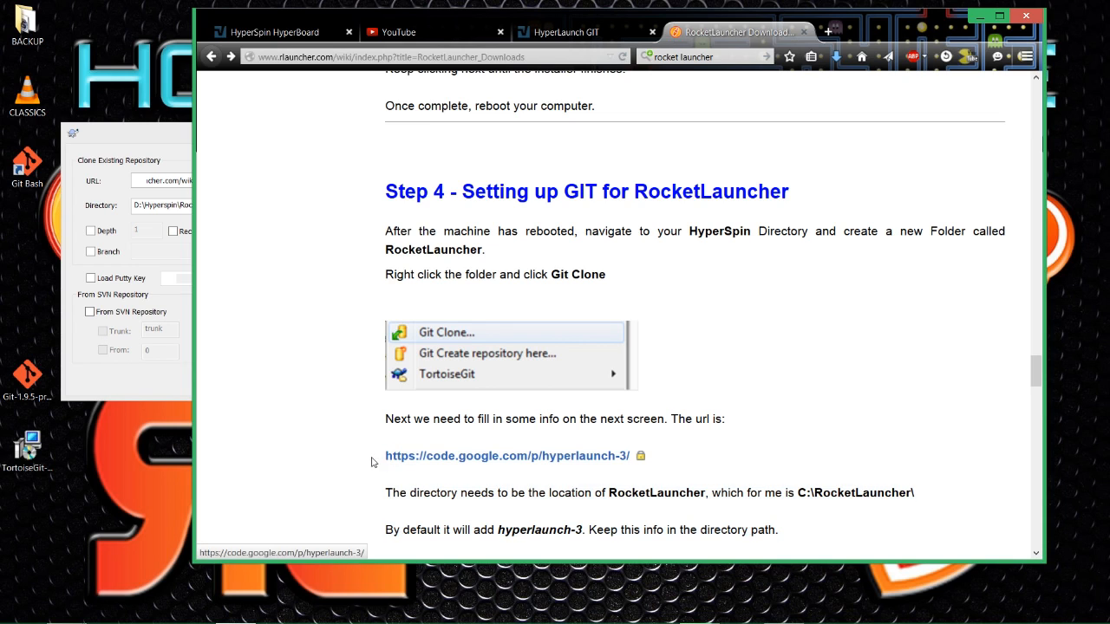
pyautogui.moveTo(668, 469); pyautogui.dragTo(388, 462)
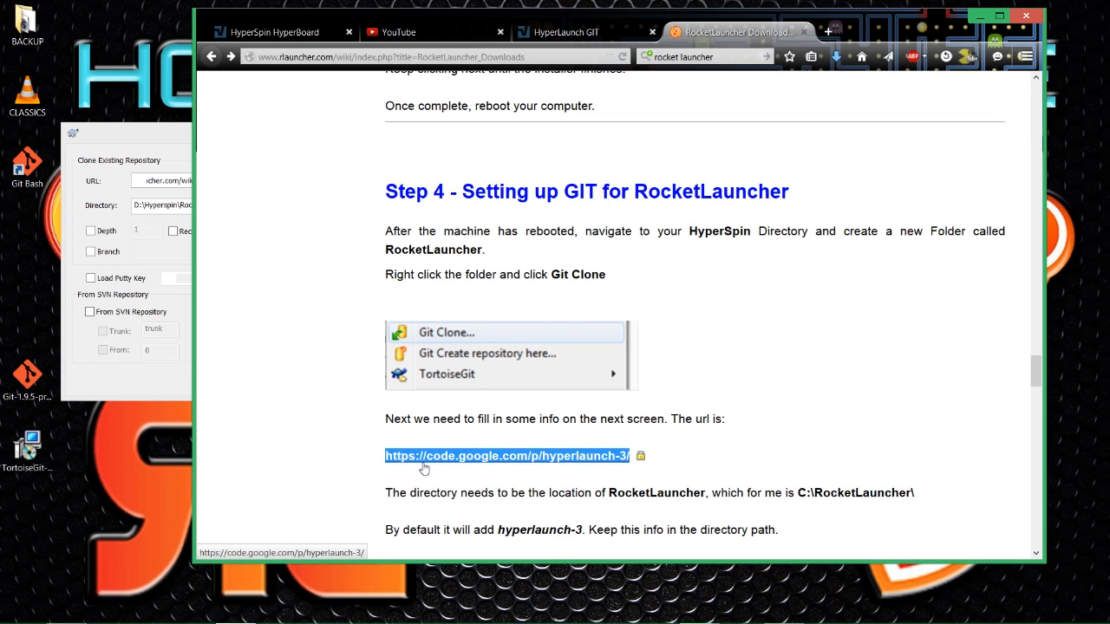
pyautogui.rightClick(428, 457)
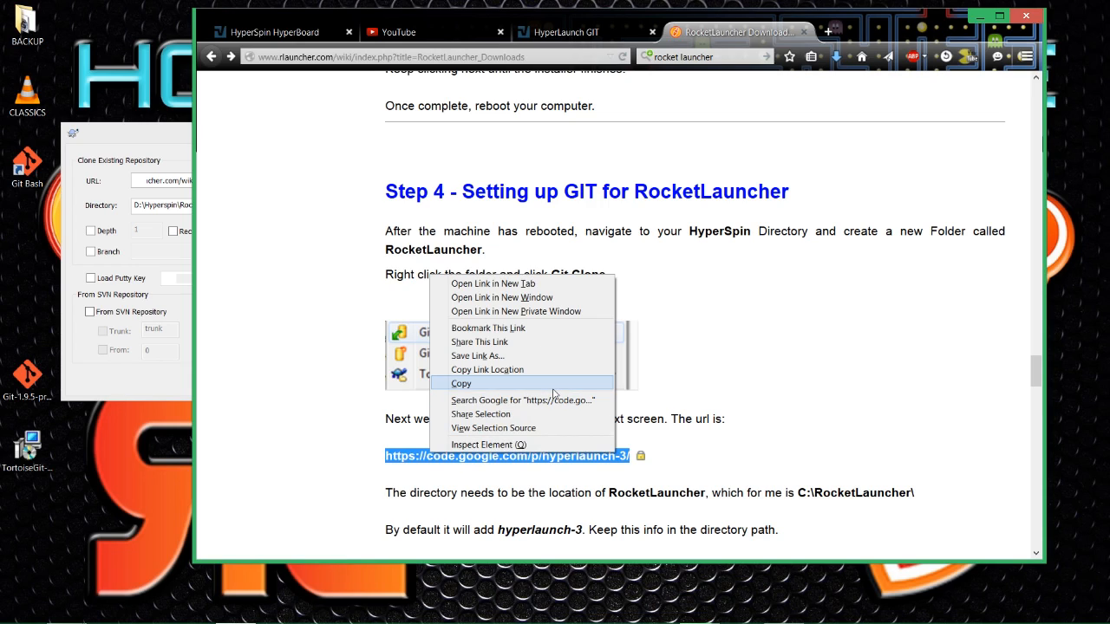
pyautogui.click(461, 383)
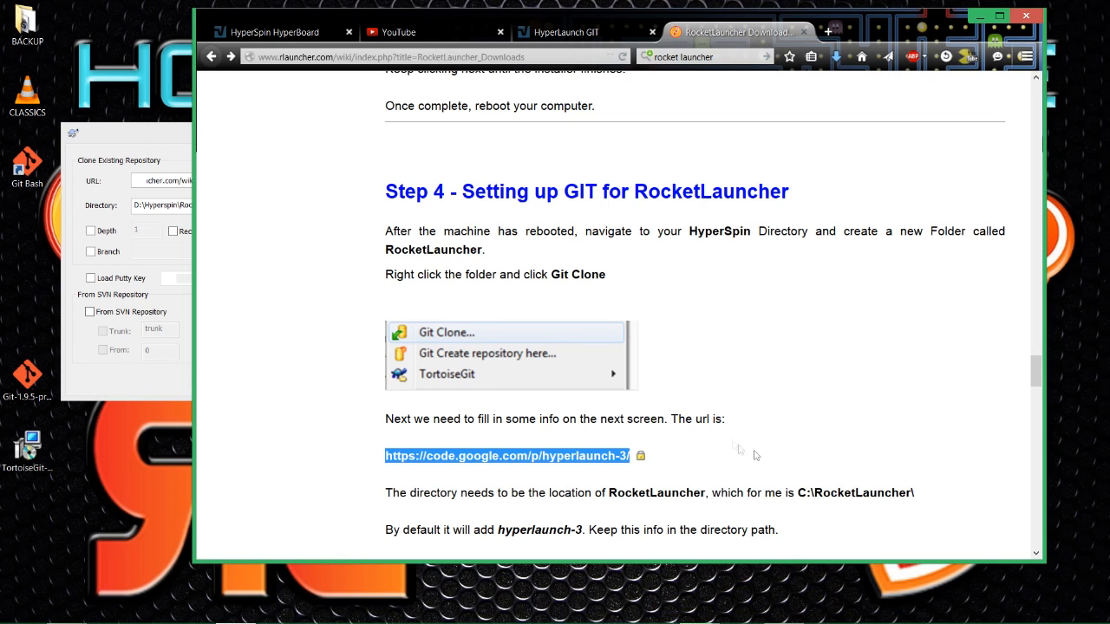
pyautogui.click(889, 441)
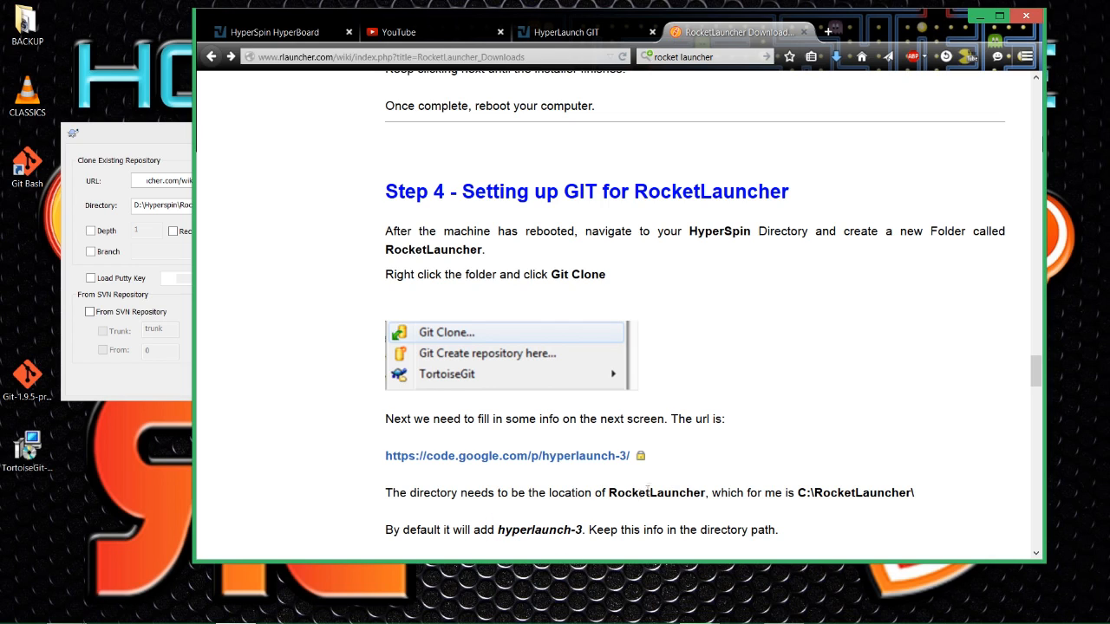
# - Read the guide's directory instructions, then bring the Git clone dialog forward and place it beside the sample settings
pyautogui.scroll(-5, 630, 493)
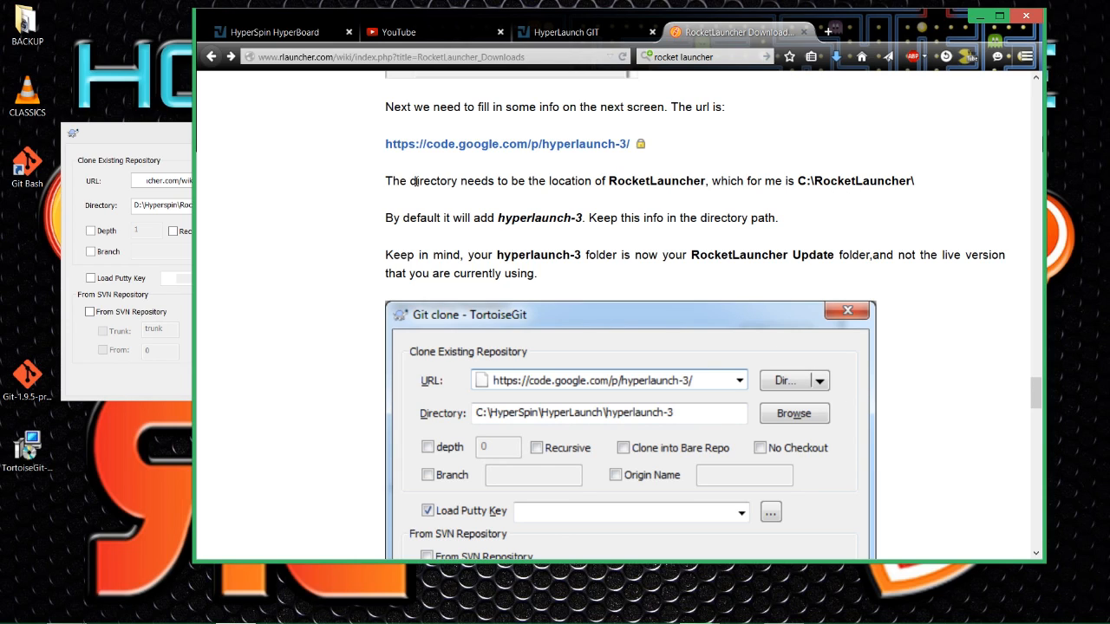
pyautogui.click(147, 135)
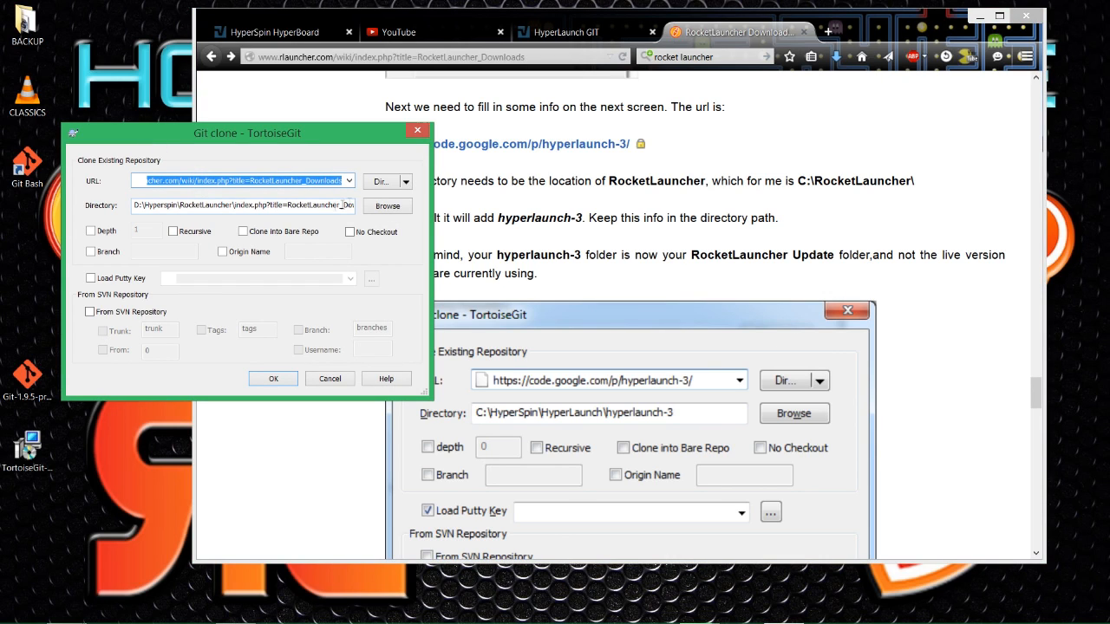
pyautogui.moveTo(334, 141)
pyautogui.mouseDown()
pyautogui.moveTo(130, 217)
pyautogui.moveTo(268, 258)
pyautogui.moveTo(304, 235)
pyautogui.mouseUp()
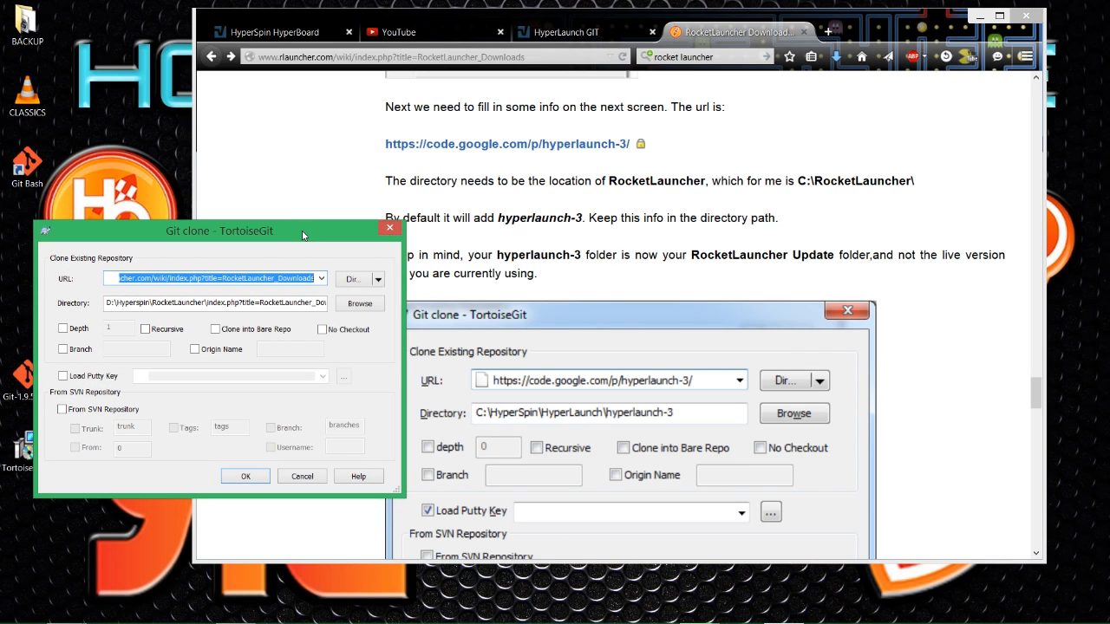
pyautogui.click(154, 278)
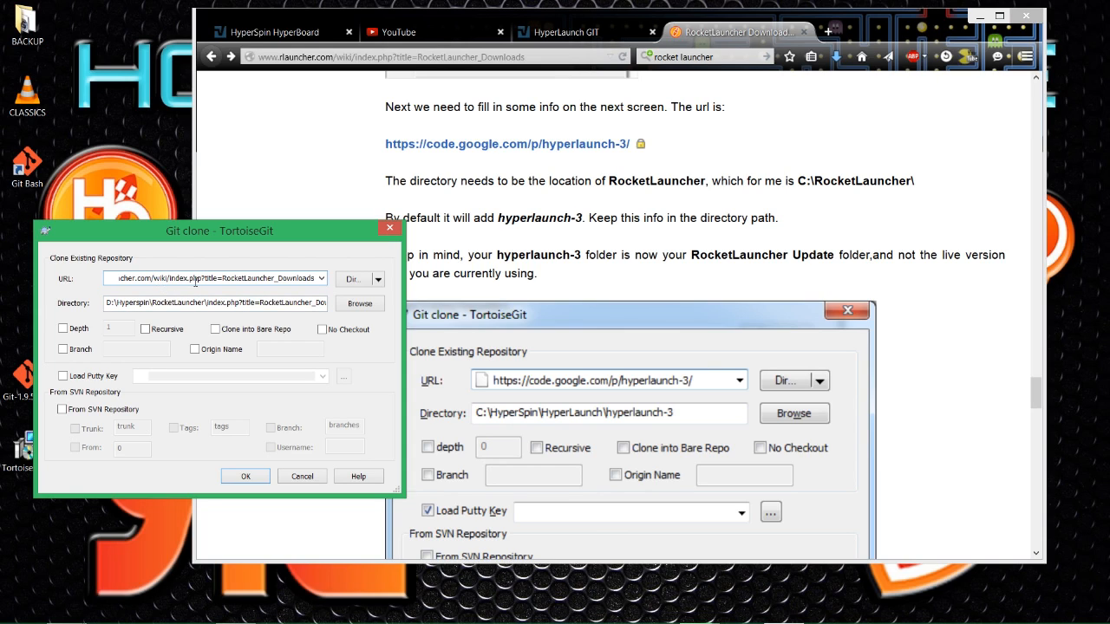
pyautogui.moveTo(179, 278)
pyautogui.mouseDown()
pyautogui.moveTo(71, 284)
pyautogui.moveTo(196, 278)
pyautogui.mouseUp()
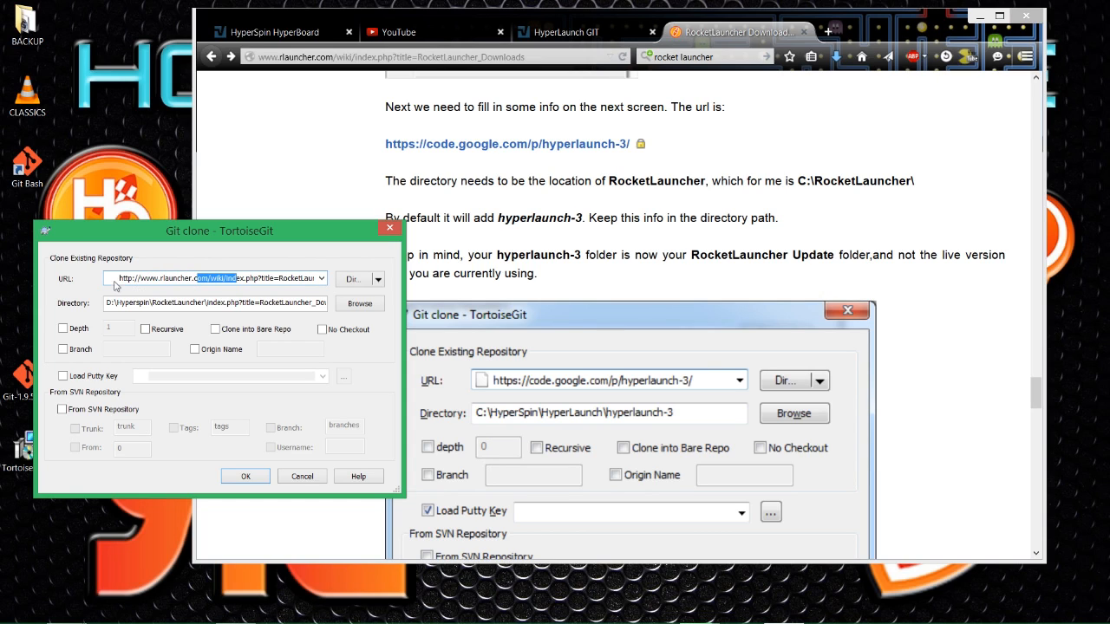
pyautogui.moveTo(127, 279); pyautogui.dragTo(351, 271)
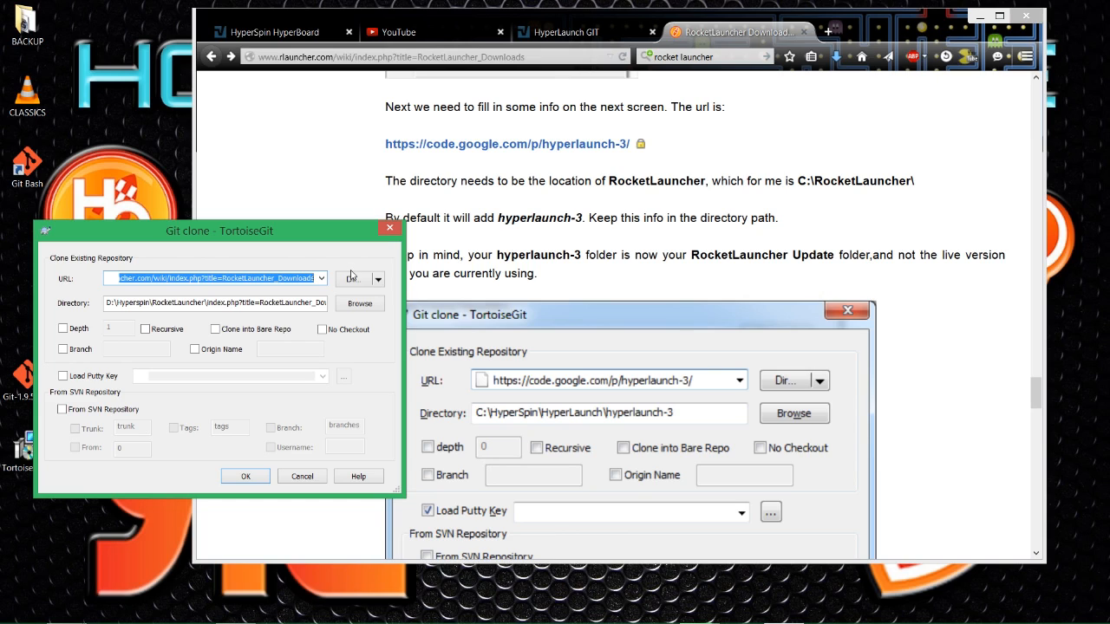
pyautogui.write('ht')
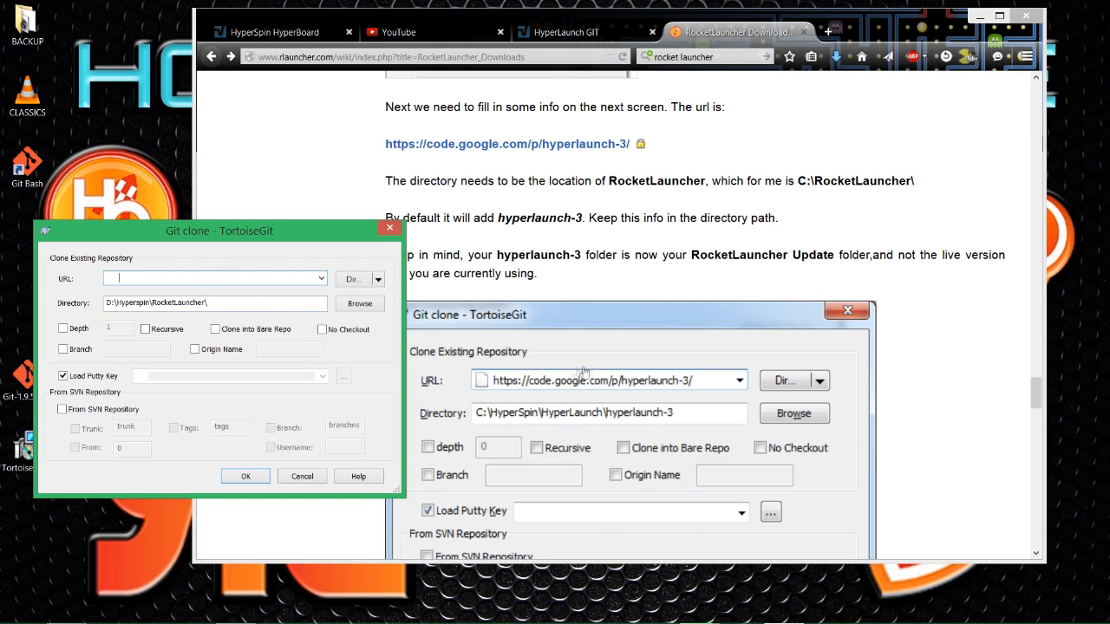
pyautogui.rightClick(158, 280)
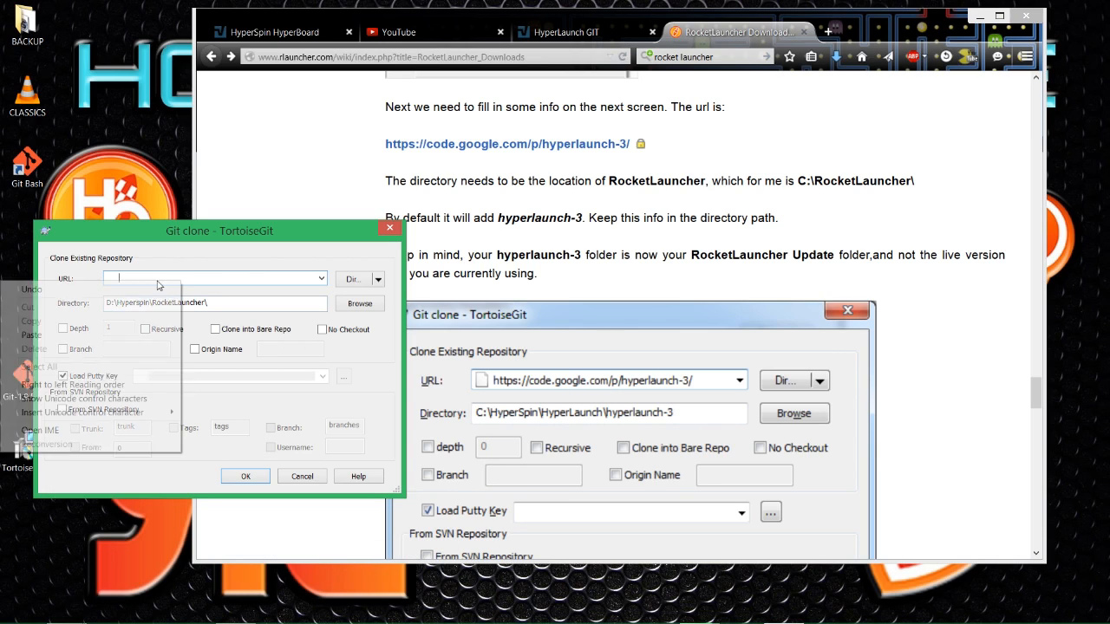
pyautogui.click(128, 337)
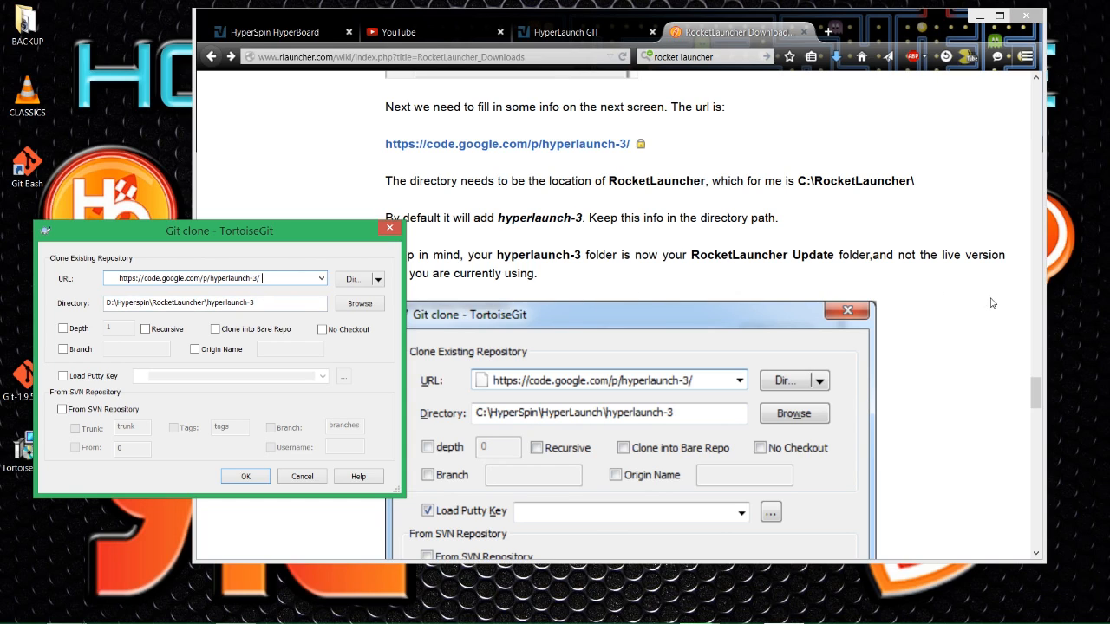
# - Compare the clone settings with the guide's sample, enable Load Putty Key and start cloning the repository
pyautogui.click(946, 318)
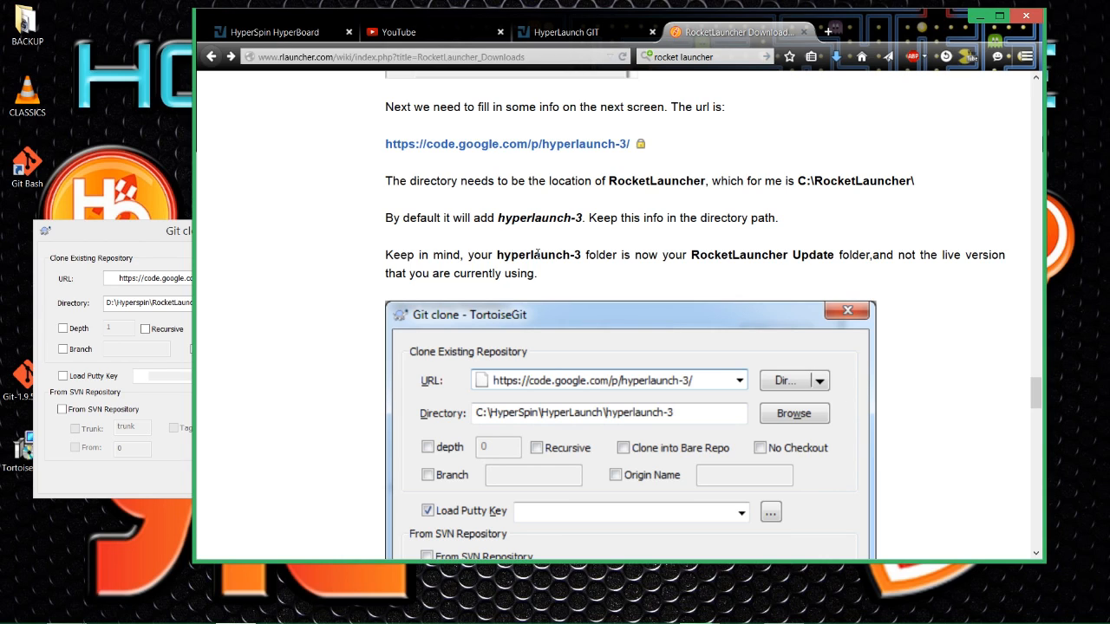
pyautogui.scroll(-3, 859, 369)
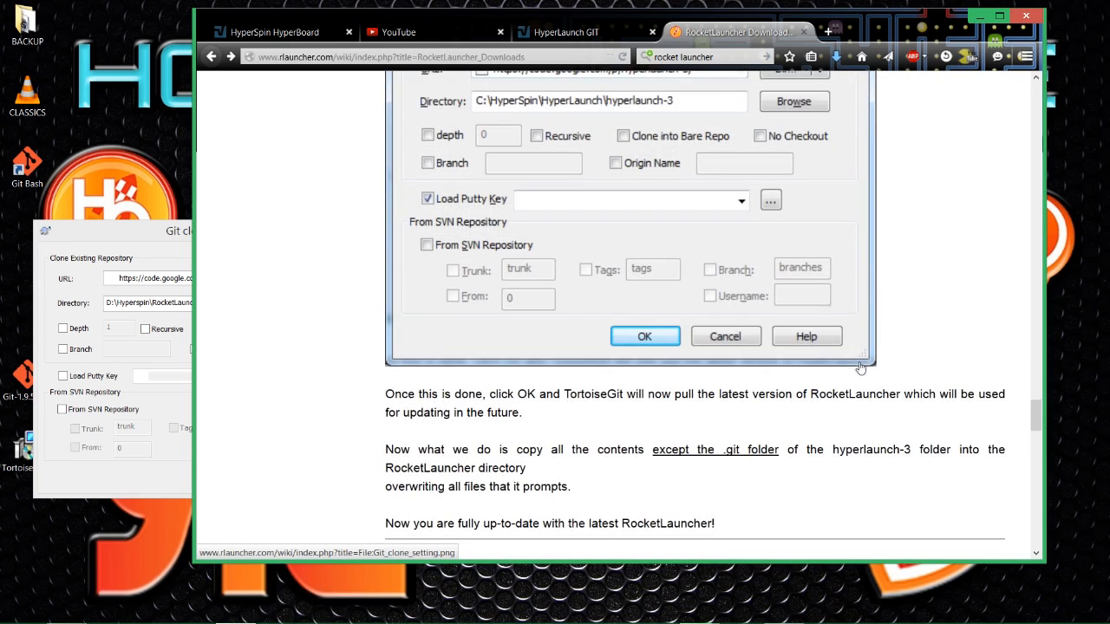
pyautogui.scroll(1, 854, 368)
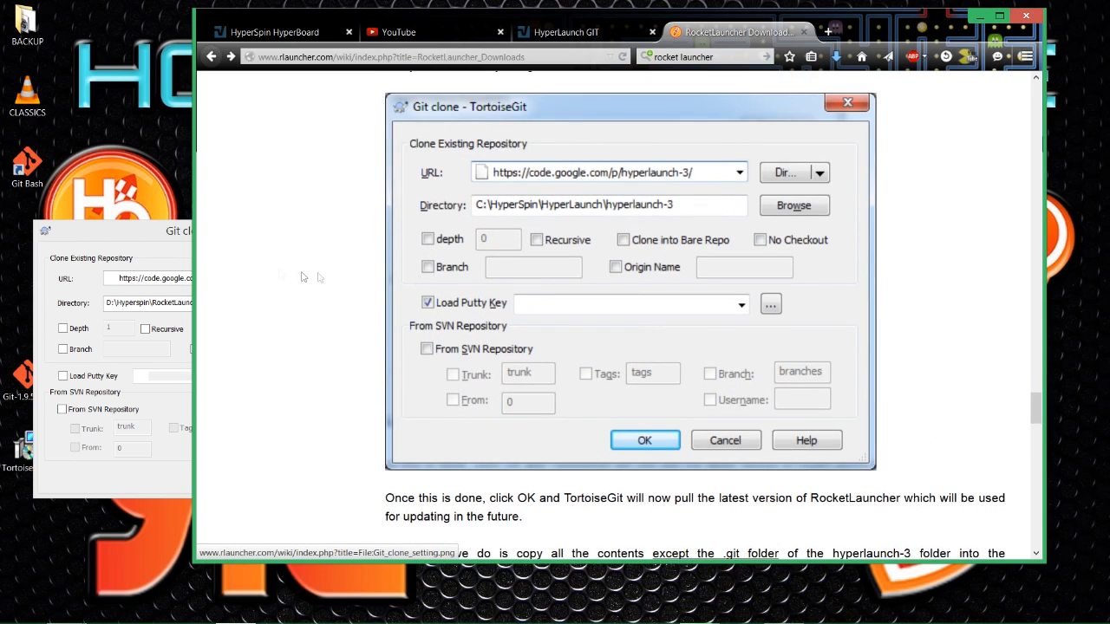
pyautogui.click(154, 246)
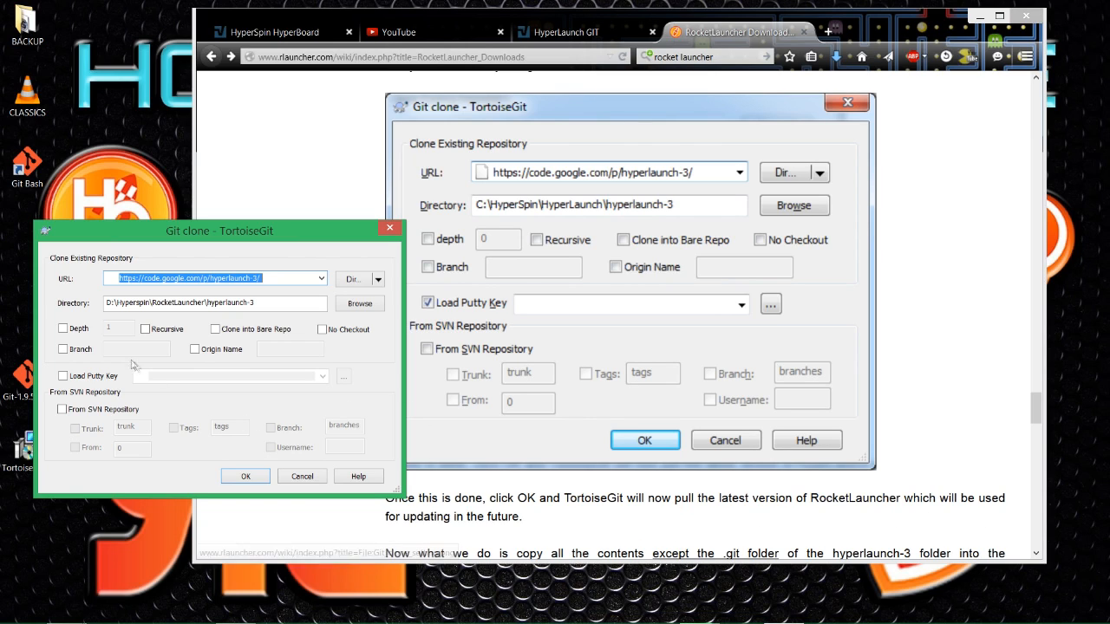
pyautogui.click(63, 375)
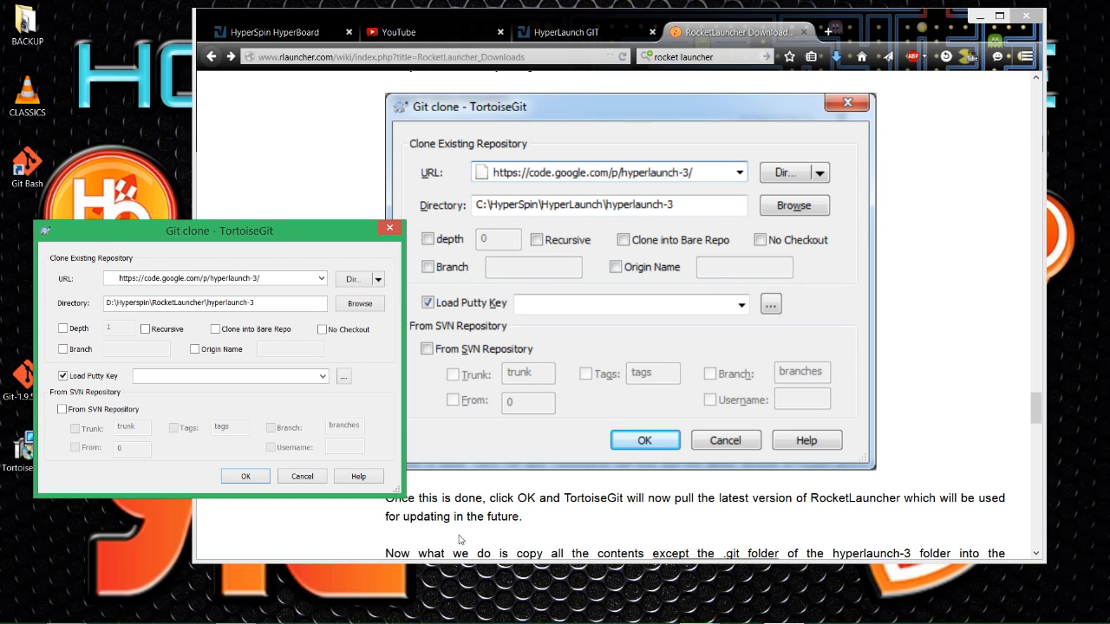
pyautogui.click(245, 477)
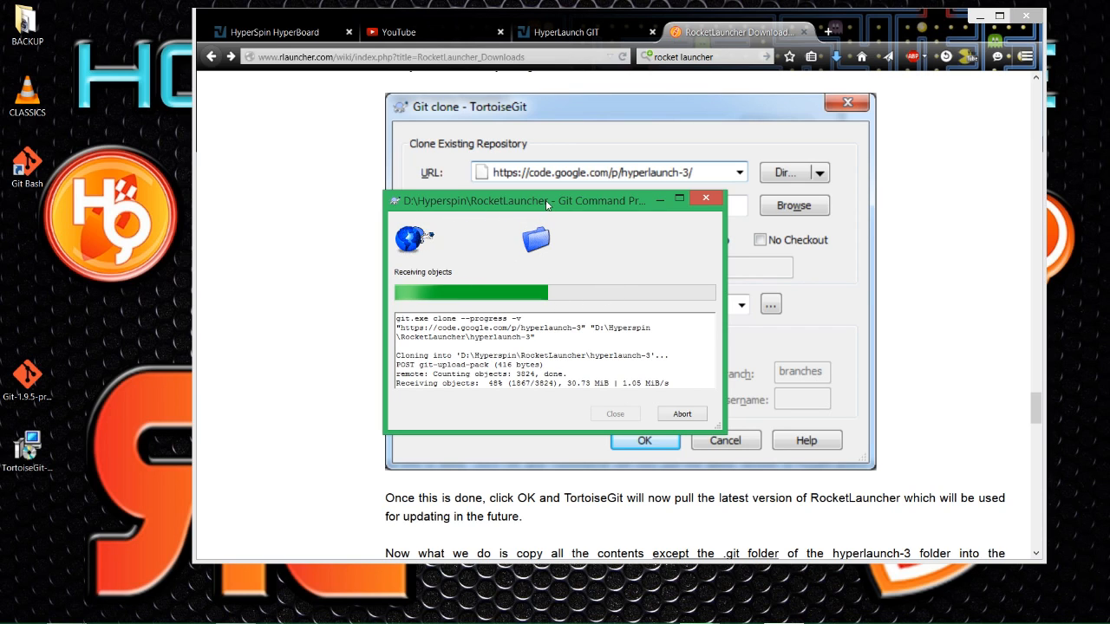
# - Move the clone progress window aside and read the guide's instructions on copying the hyperlaunch-3 contents and Step 5 on updating
pyautogui.moveTo(547, 201); pyautogui.dragTo(414, 183)
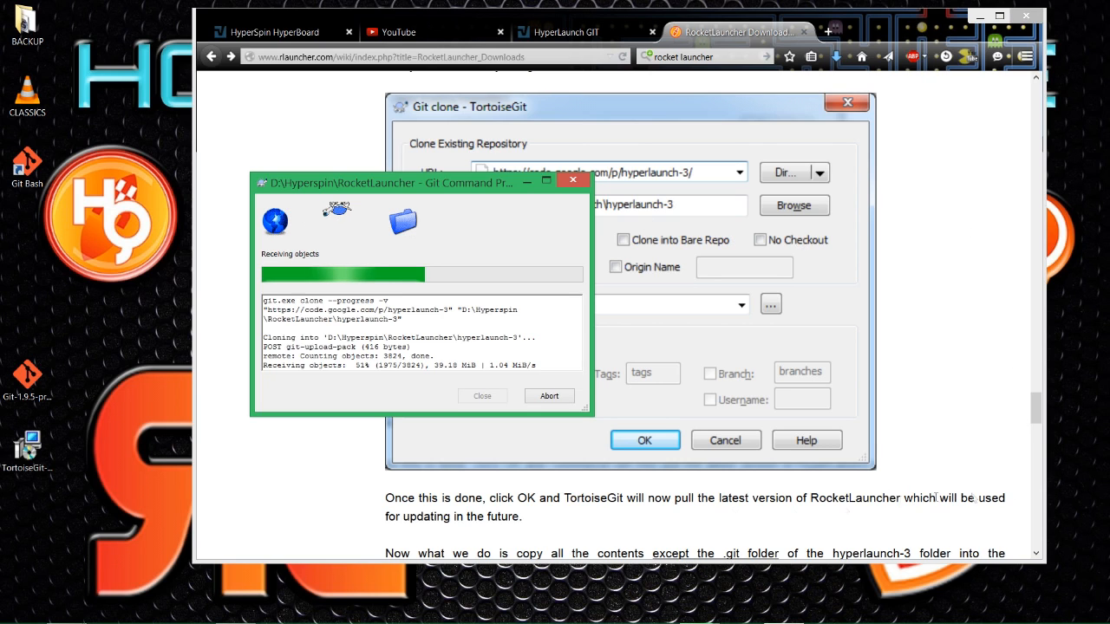
pyautogui.moveTo(436, 191); pyautogui.dragTo(215, 221)
pyautogui.click(962, 438)
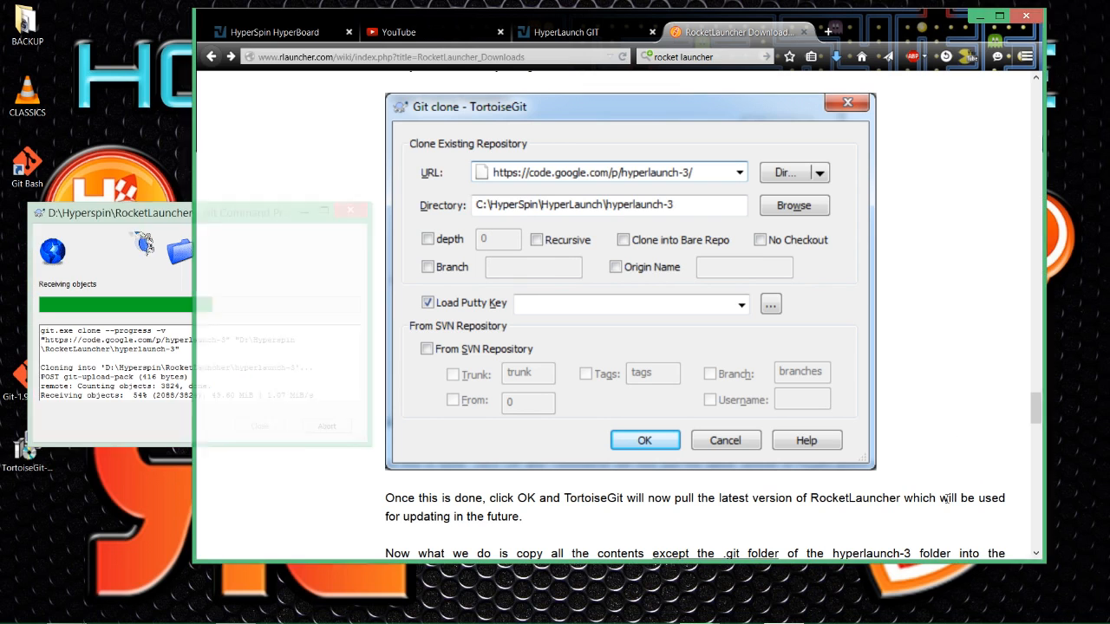
pyautogui.scroll(-5, 462, 345)
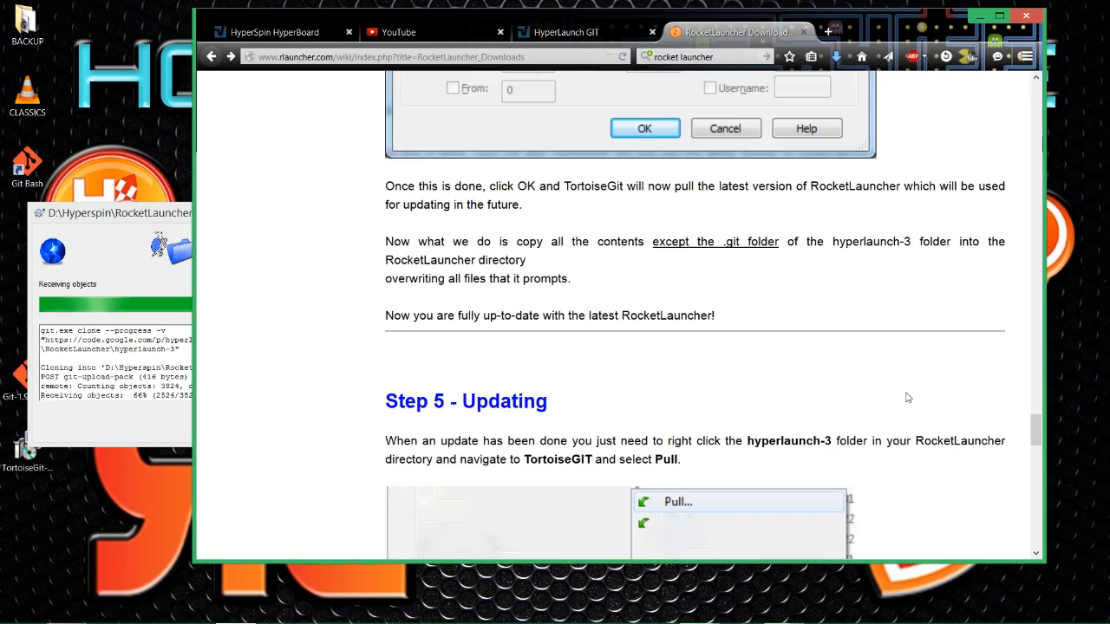
pyautogui.scroll(-1, 798, 373)
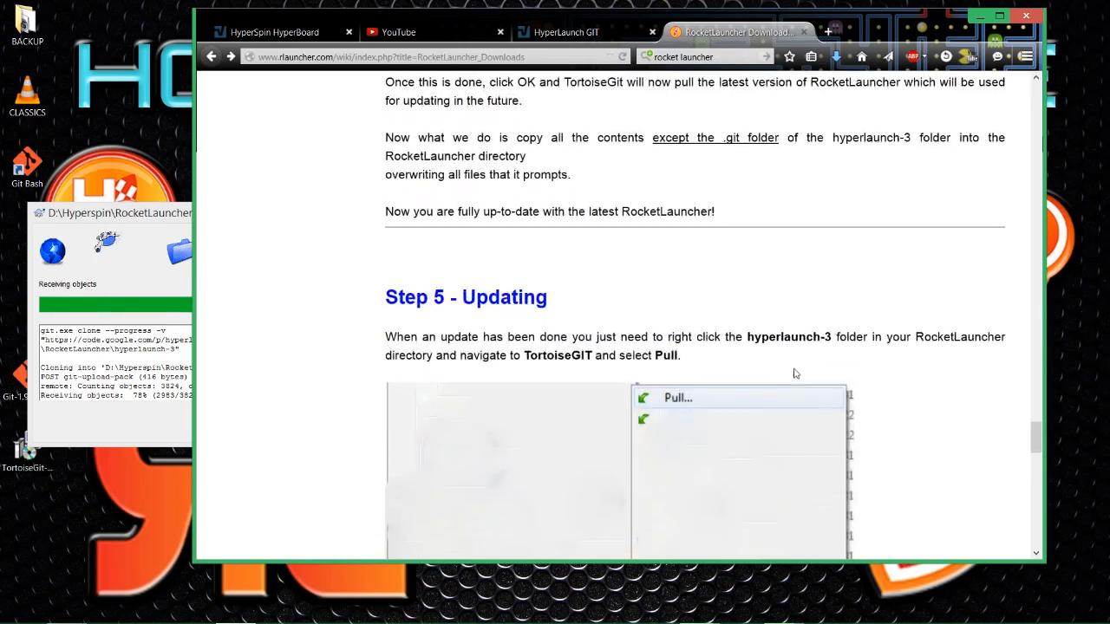
pyautogui.scroll(5, 796, 382)
pyautogui.scroll(-1, 796, 381)
pyautogui.scroll(1, 796, 382)
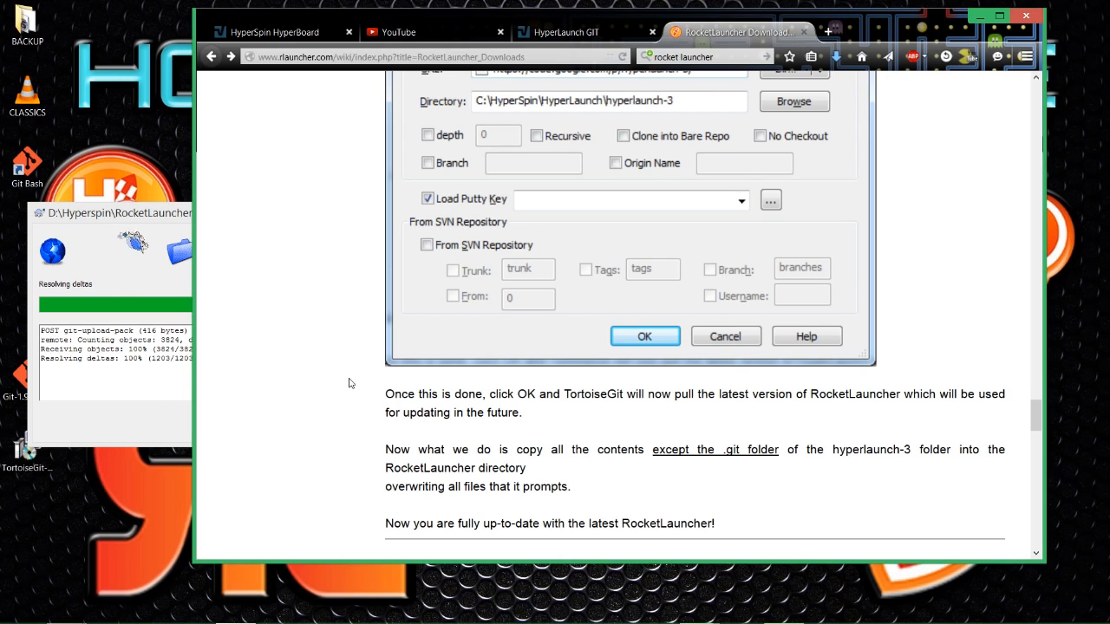
# - Close the finished clone progress window and open the hyperlaunch-3 folder inside Hyperspin's RocketLauncher folder
pyautogui.click(143, 216)
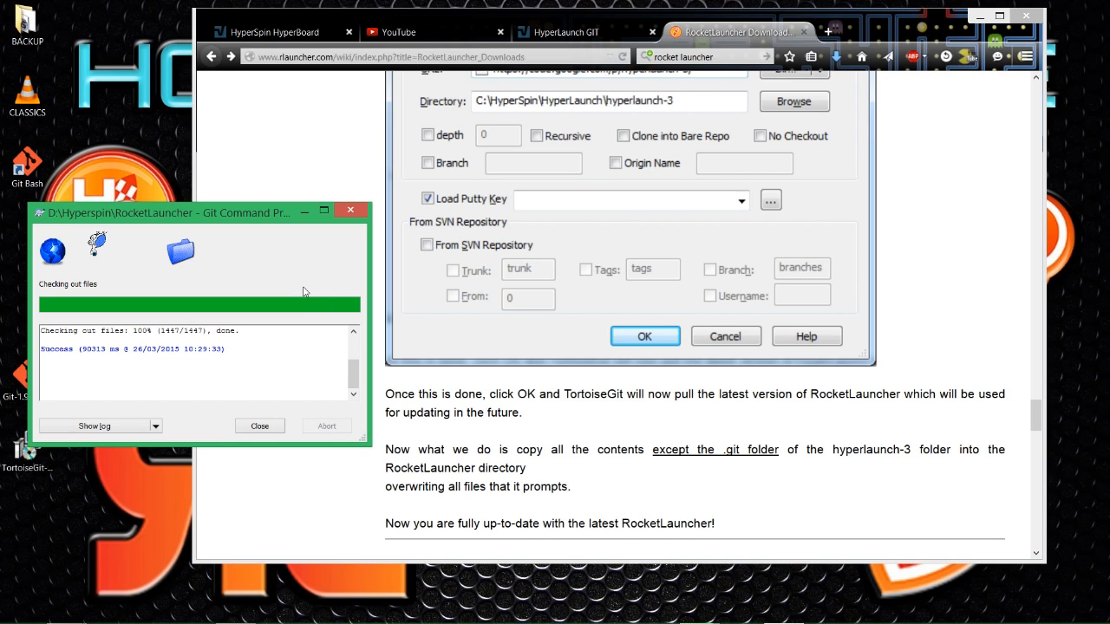
pyautogui.click(261, 426)
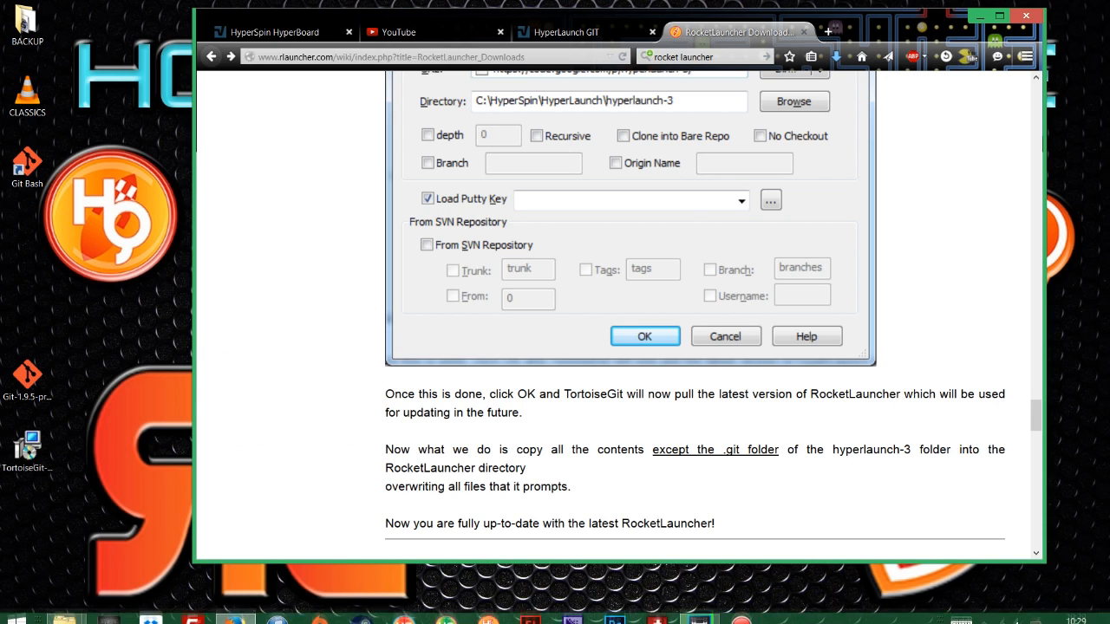
pyautogui.moveTo(73, 613)
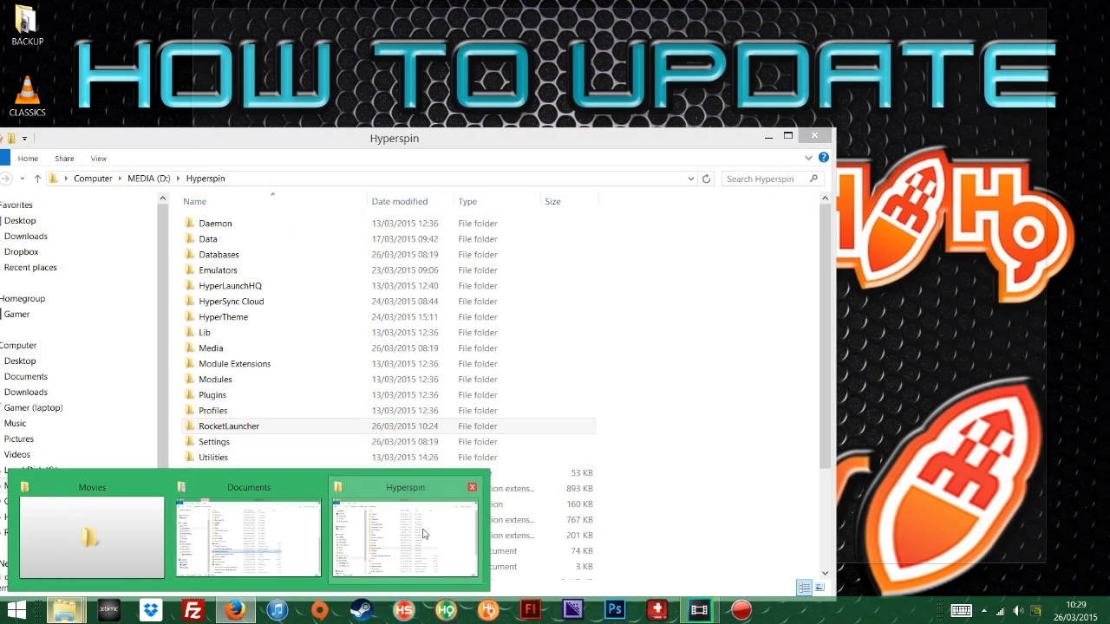
pyautogui.click(443, 528)
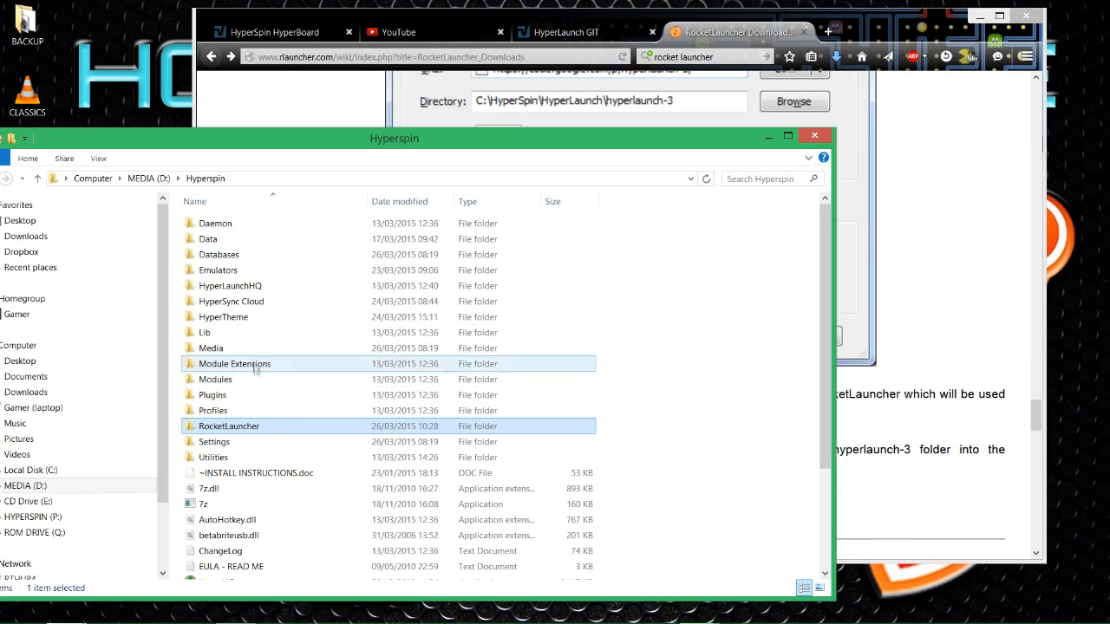
pyautogui.doubleClick(248, 429)
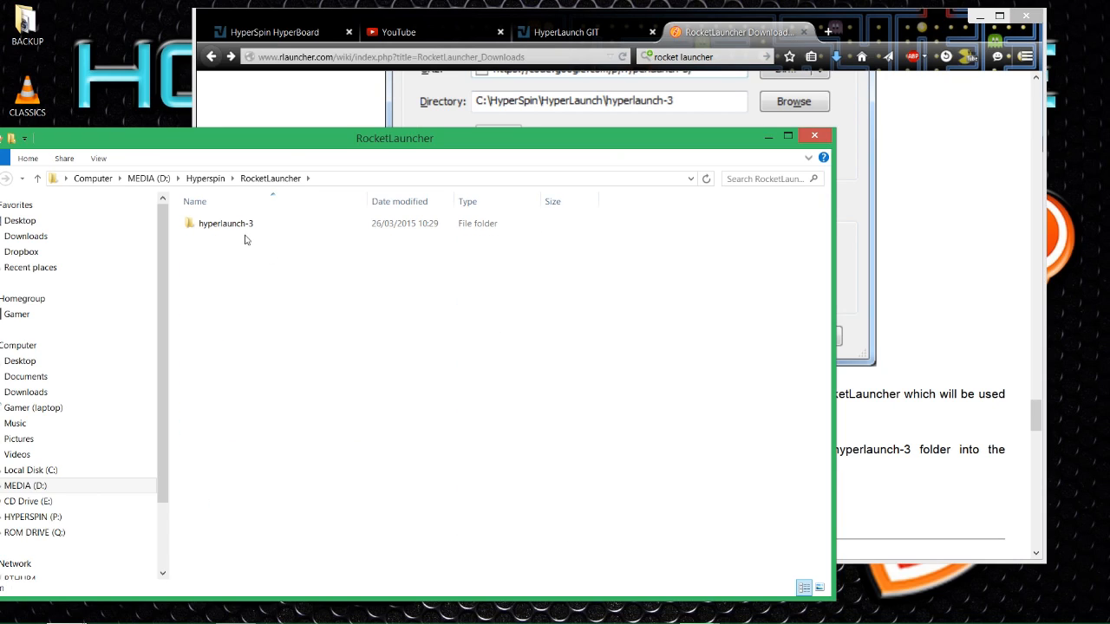
pyautogui.click(236, 226)
pyautogui.doubleClick(236, 223)
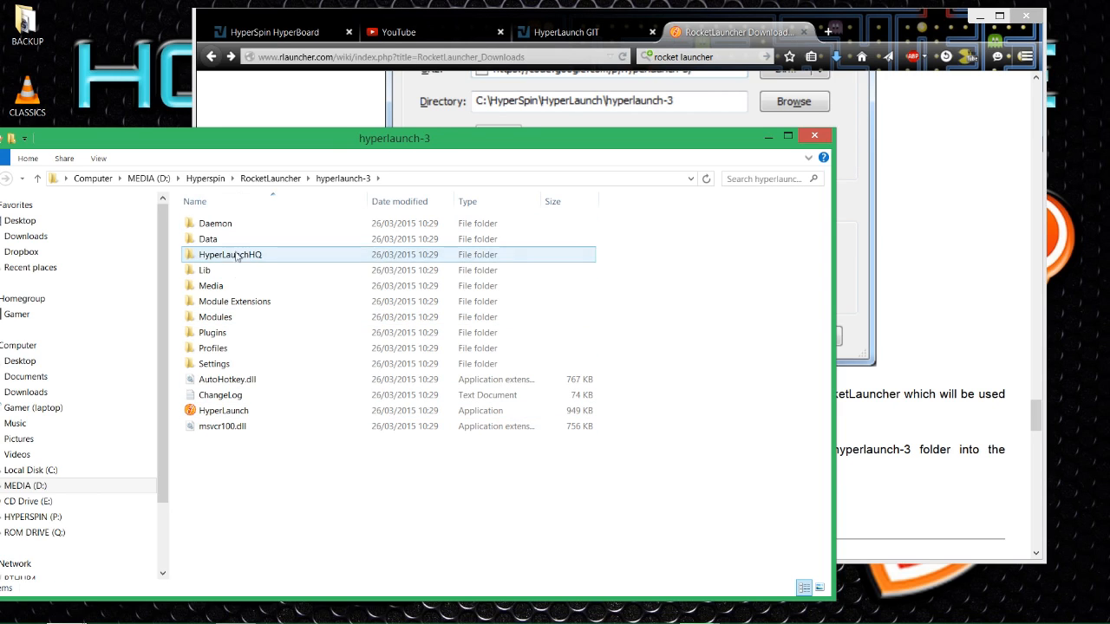
# - Look through the emulator module folders inside hyperlaunch-3's Modules folder and return to the hyperlaunch-3 folder
pyautogui.click(401, 284)
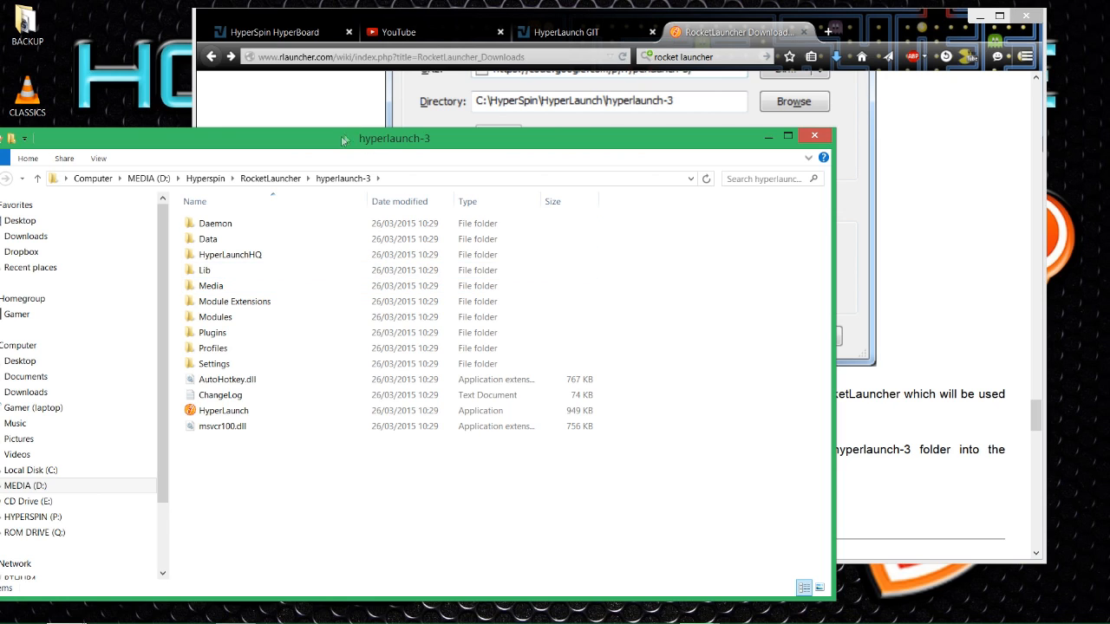
pyautogui.moveTo(362, 138); pyautogui.dragTo(571, 129)
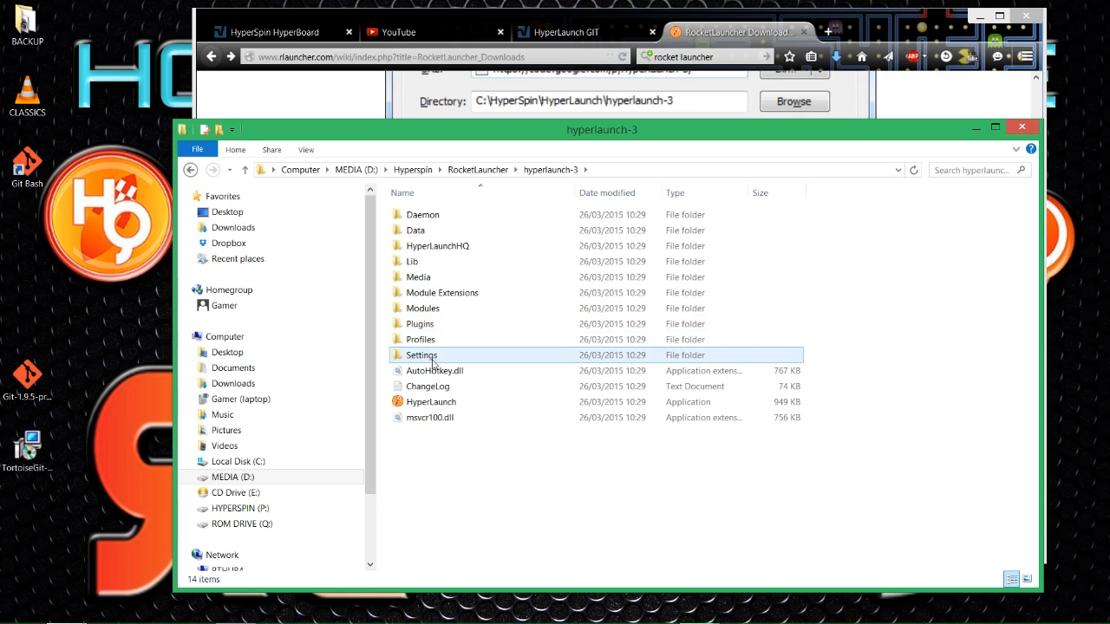
pyautogui.doubleClick(452, 309)
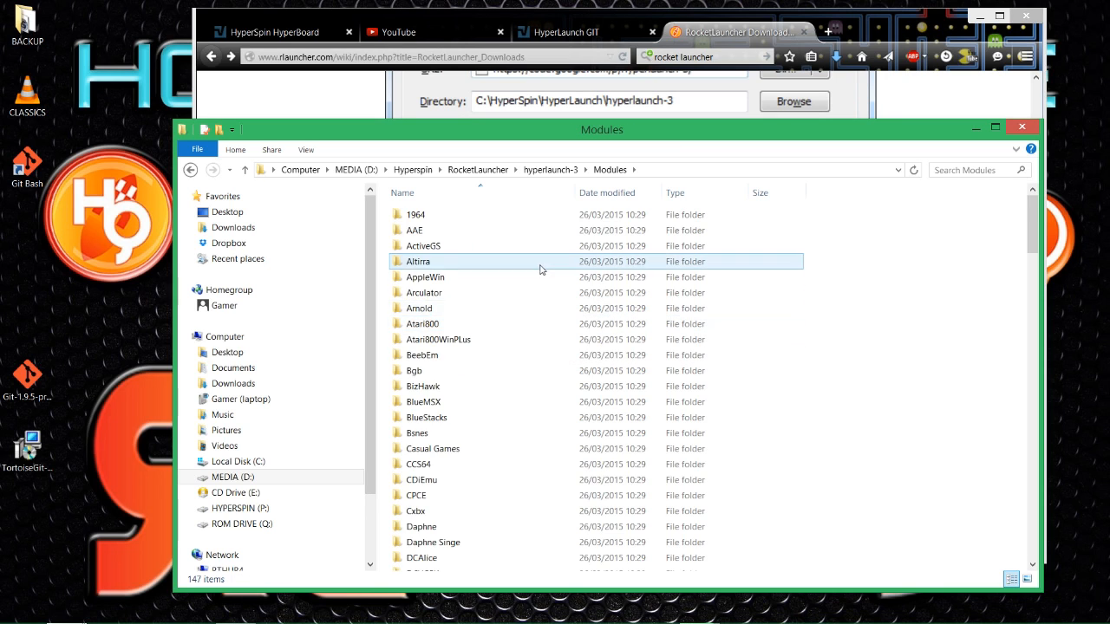
pyautogui.scroll(-20, 520, 303)
pyautogui.scroll(20, 545, 483)
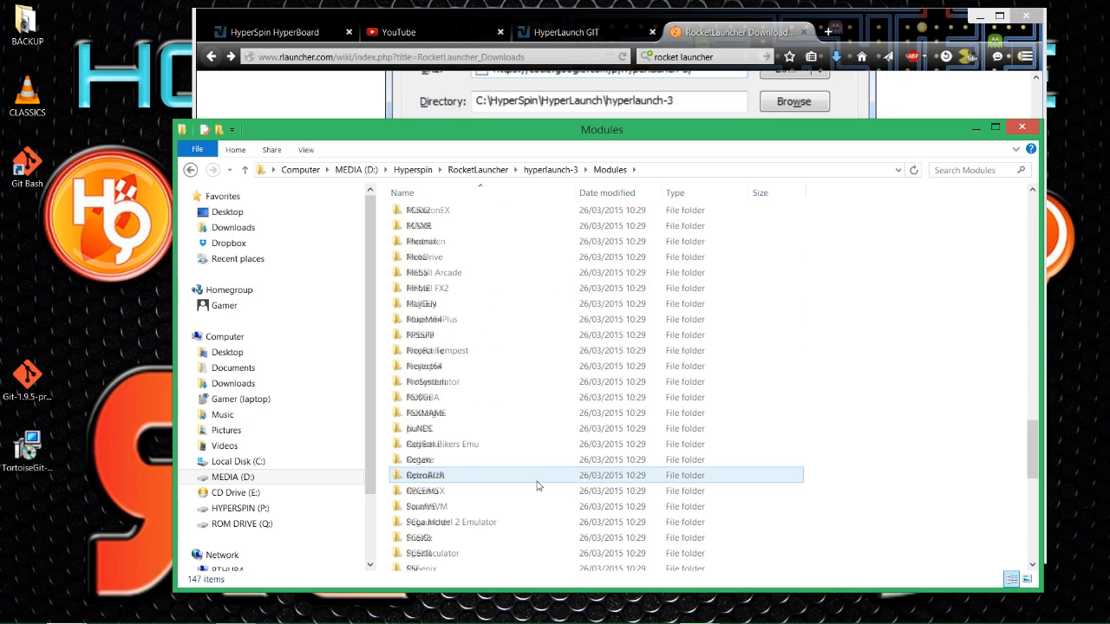
pyautogui.scroll(-20, 545, 483)
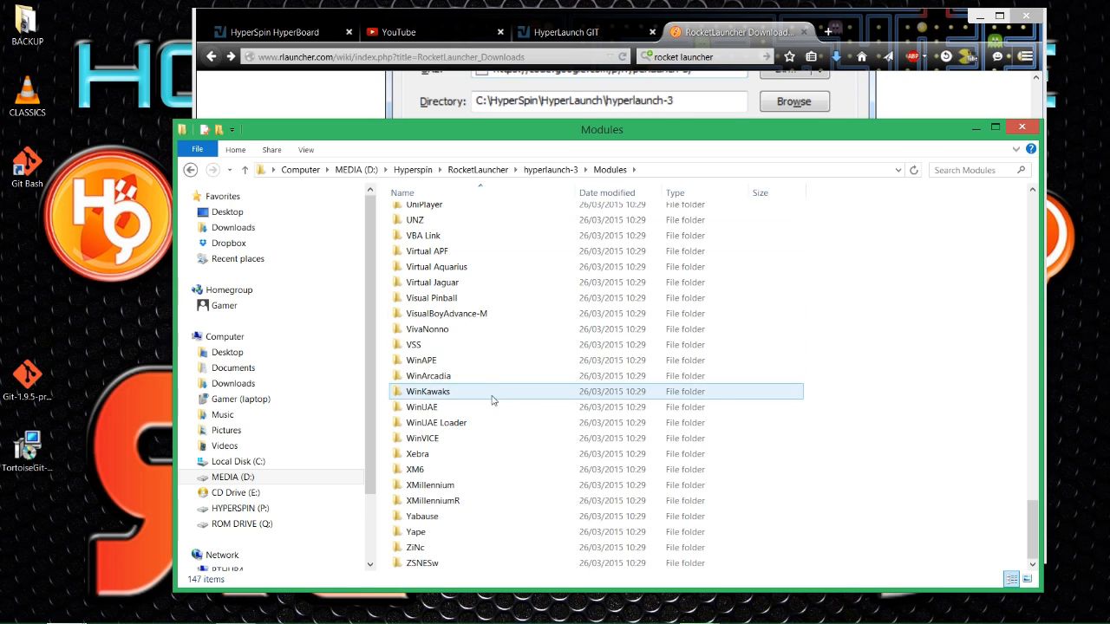
pyautogui.scroll(20, 491, 399)
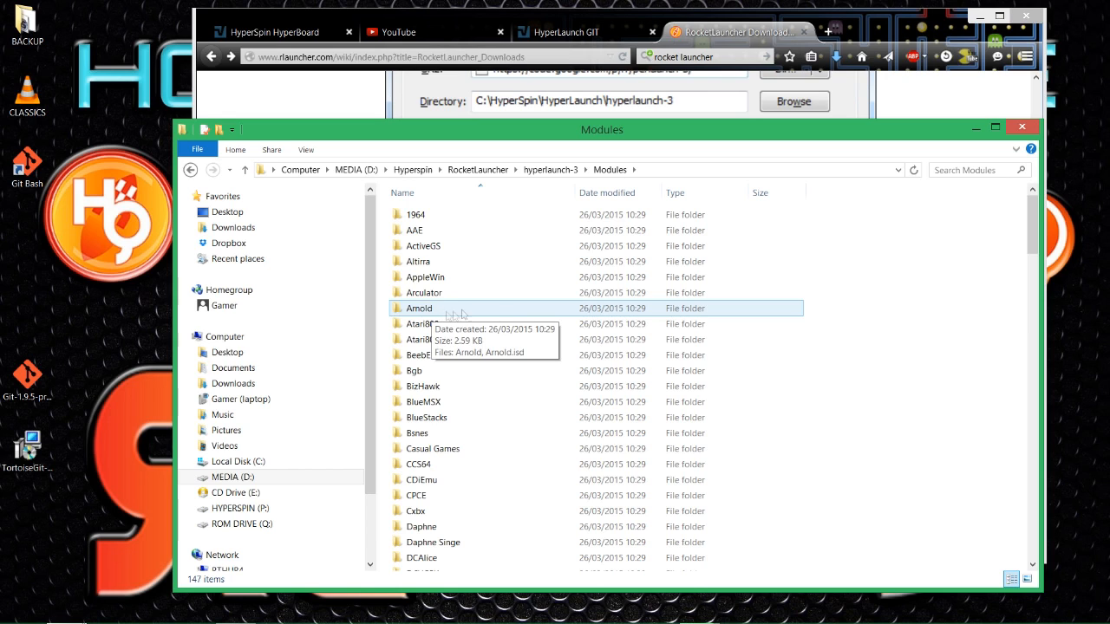
pyautogui.scroll(-4, 544, 298)
pyautogui.press('BackSpace')
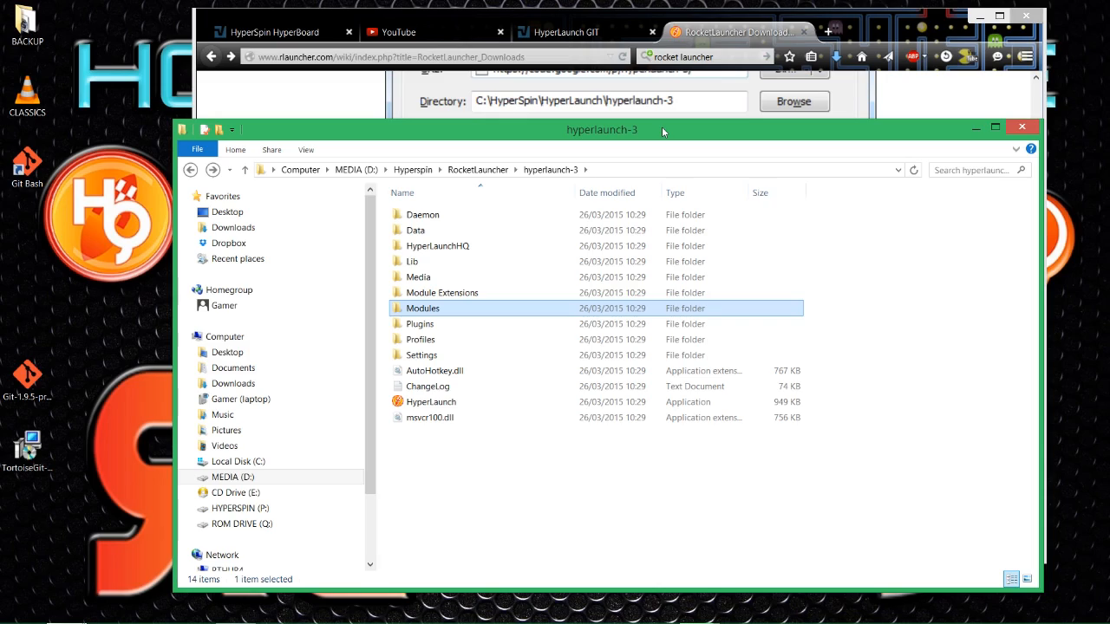
# - Read the guide's instructions on copying the hyperlaunch-3 contents without the .git folder and Step 5 on updating through TortoiseGit Pull
pyautogui.moveTo(662, 126); pyautogui.dragTo(313, 70)
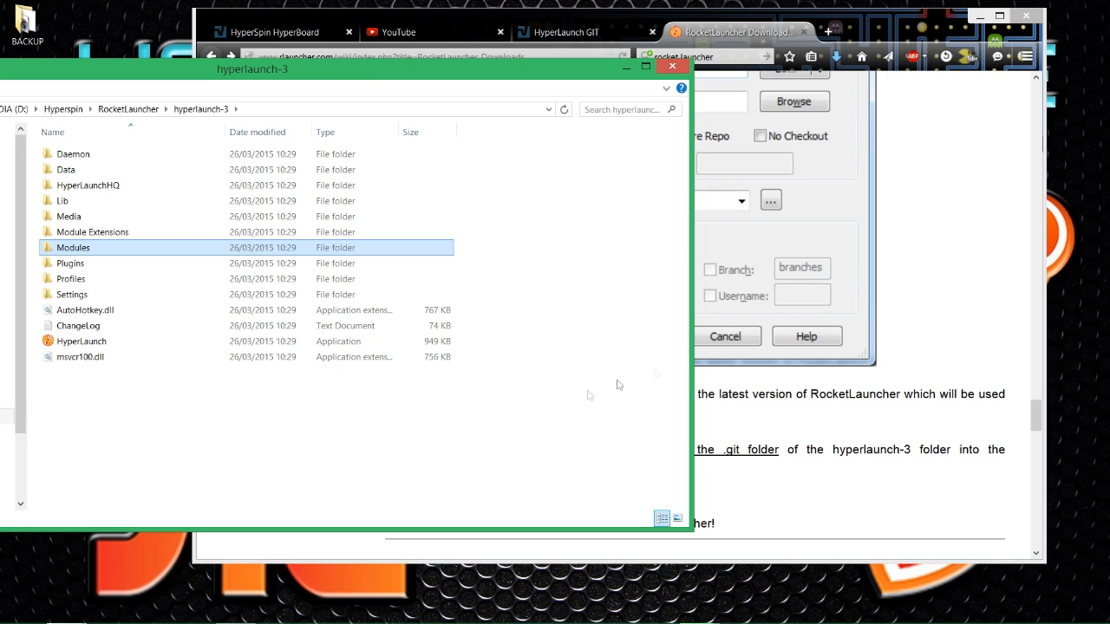
pyautogui.click(914, 290)
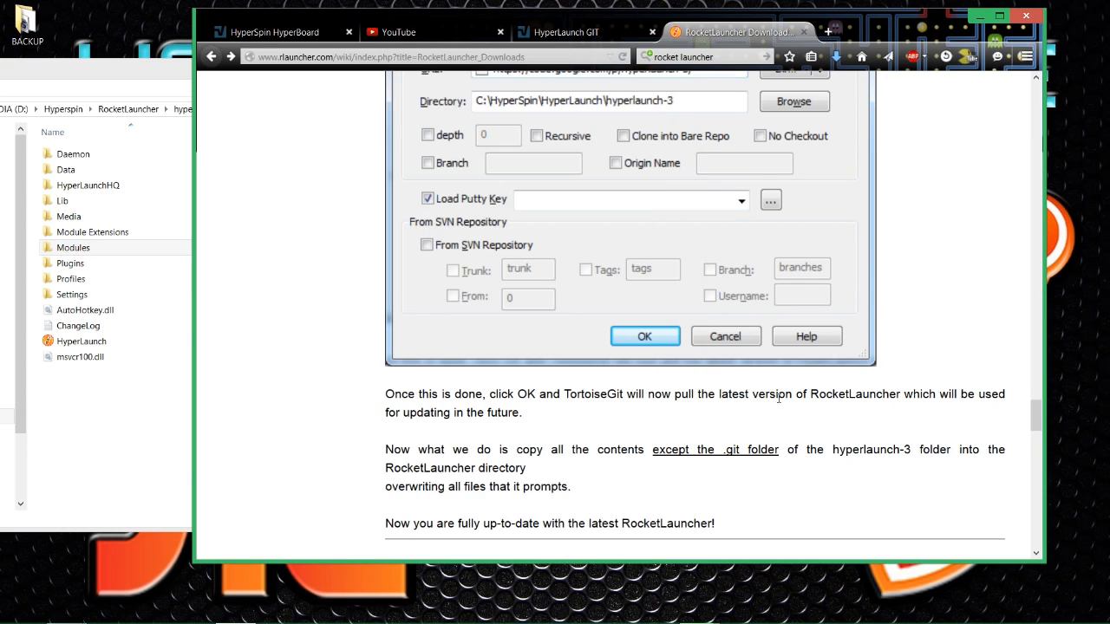
pyautogui.scroll(-3, 919, 365)
pyautogui.scroll(-2, 446, 405)
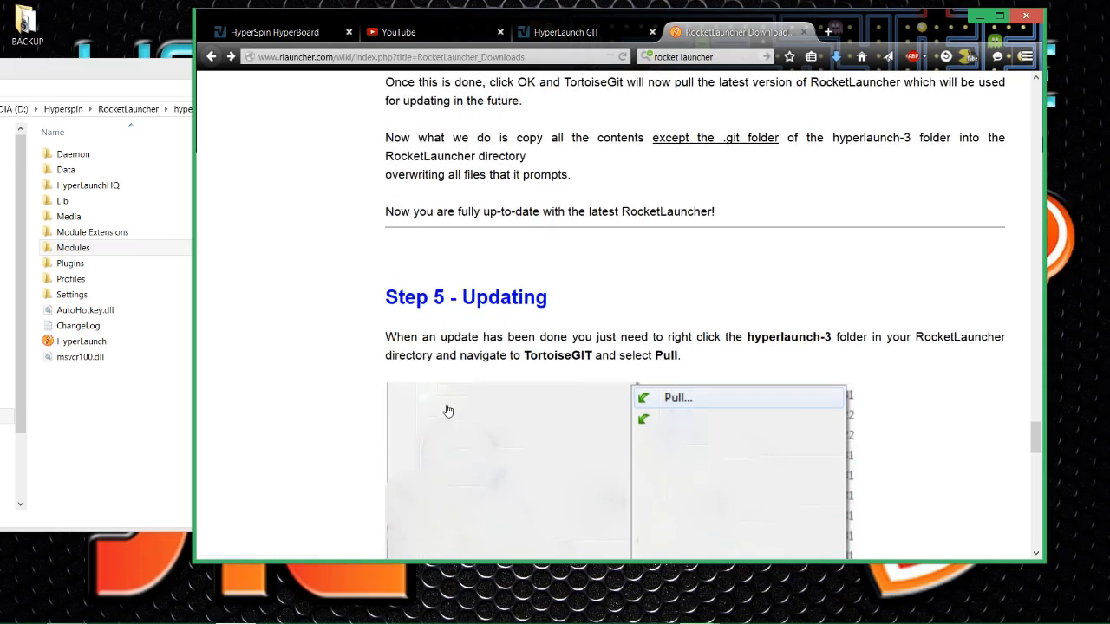
pyautogui.scroll(10, 659, 326)
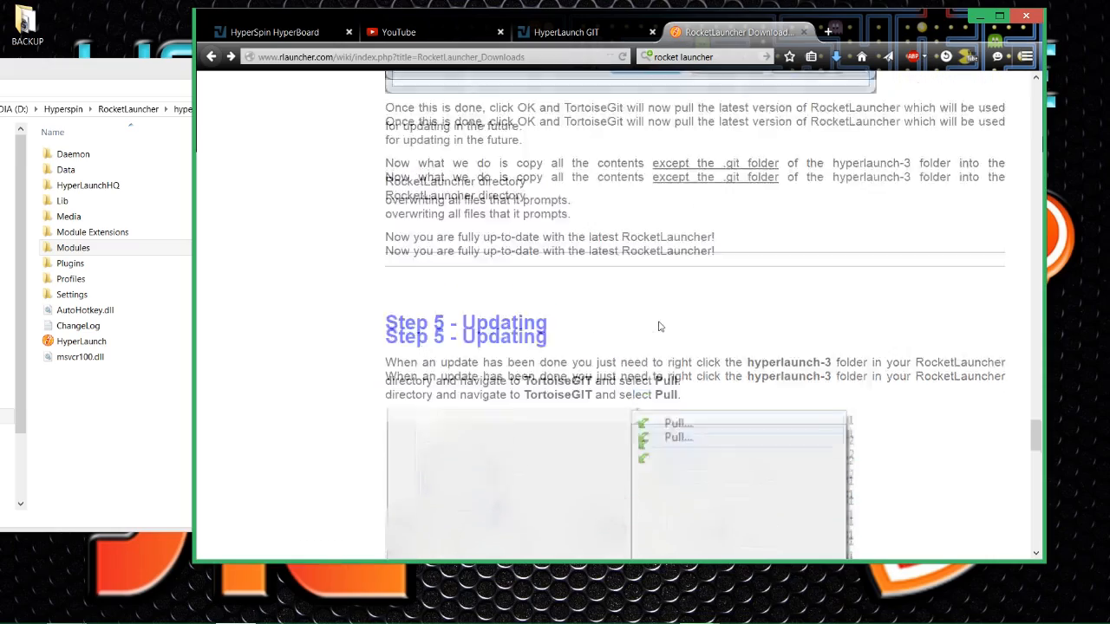
pyautogui.scroll(-8, 659, 326)
pyautogui.scroll(2, 659, 326)
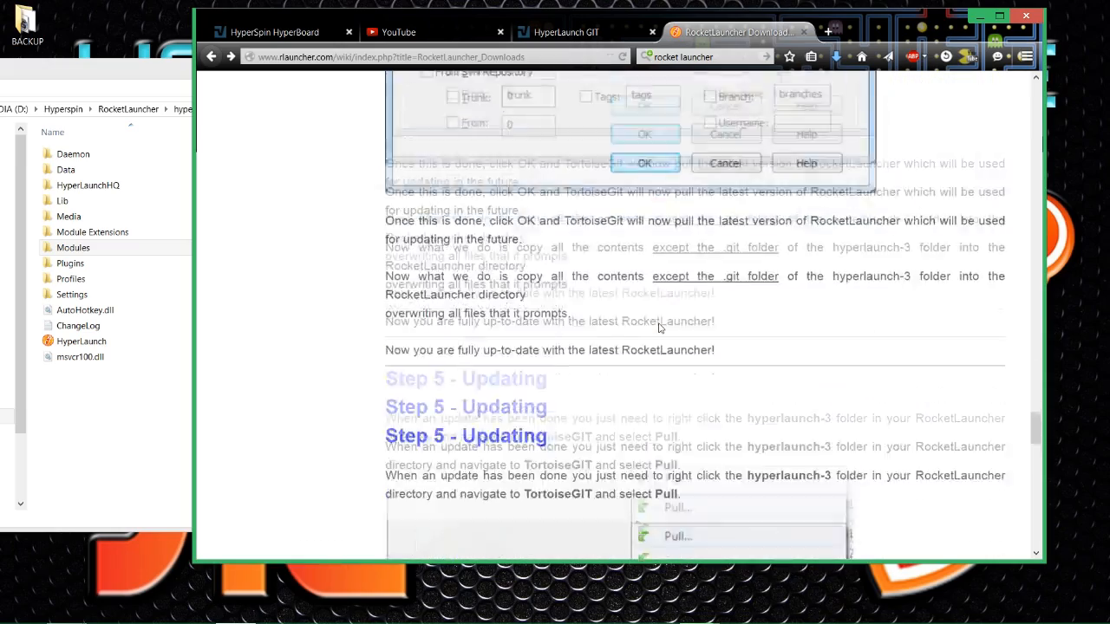
pyautogui.scroll(-2, 691, 363)
pyautogui.scroll(3, 691, 361)
pyautogui.scroll(-1, 689, 363)
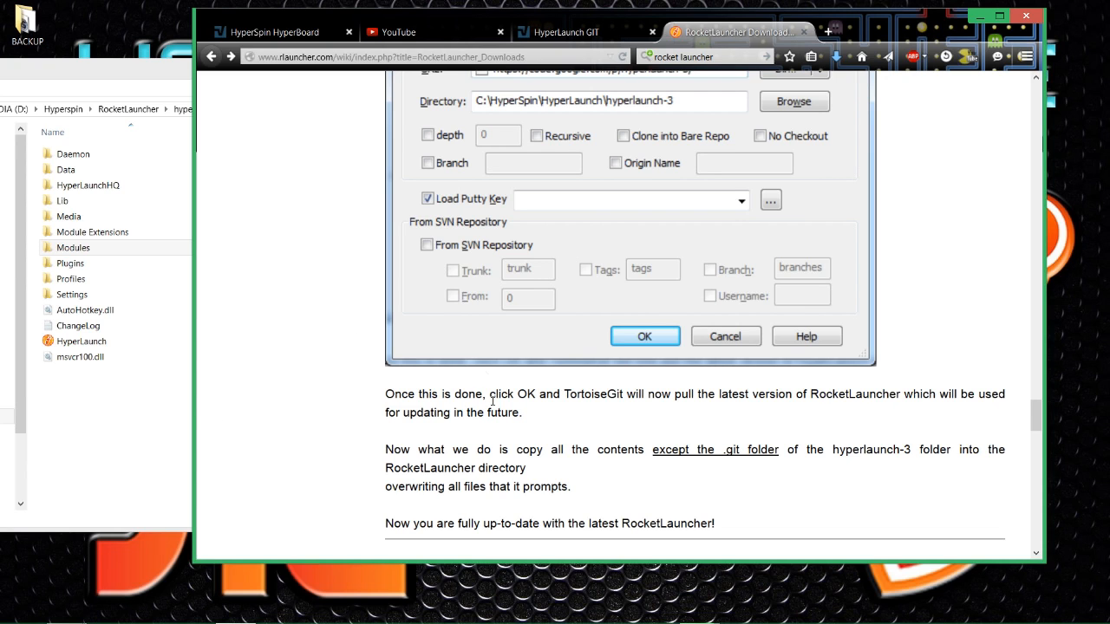
pyautogui.scroll(-5, 478, 396)
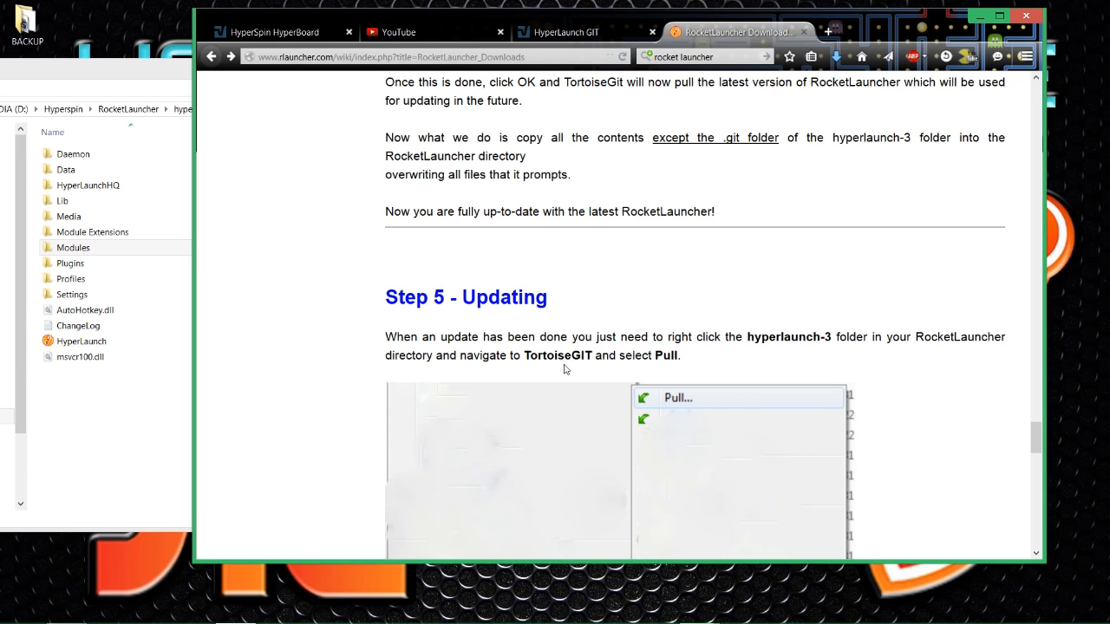
pyautogui.scroll(-3, 616, 356)
pyautogui.scroll(1, 602, 359)
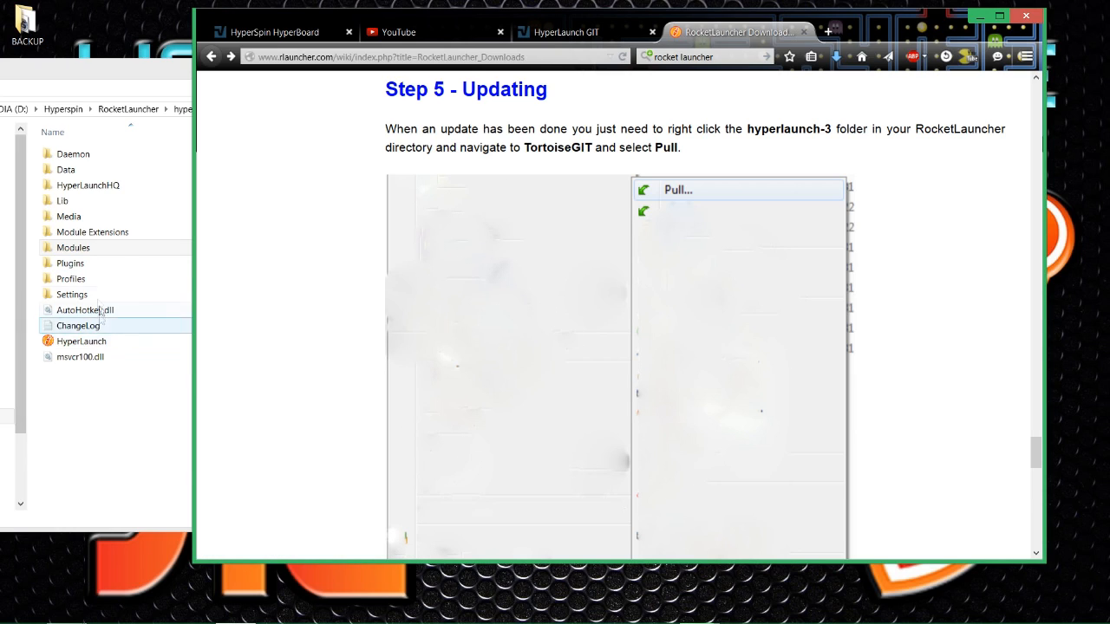
# - Return from hyperlaunch-3 to the Hyperspin folder, move the window aside and reopen the RocketLauncher folder
pyautogui.click(74, 249)
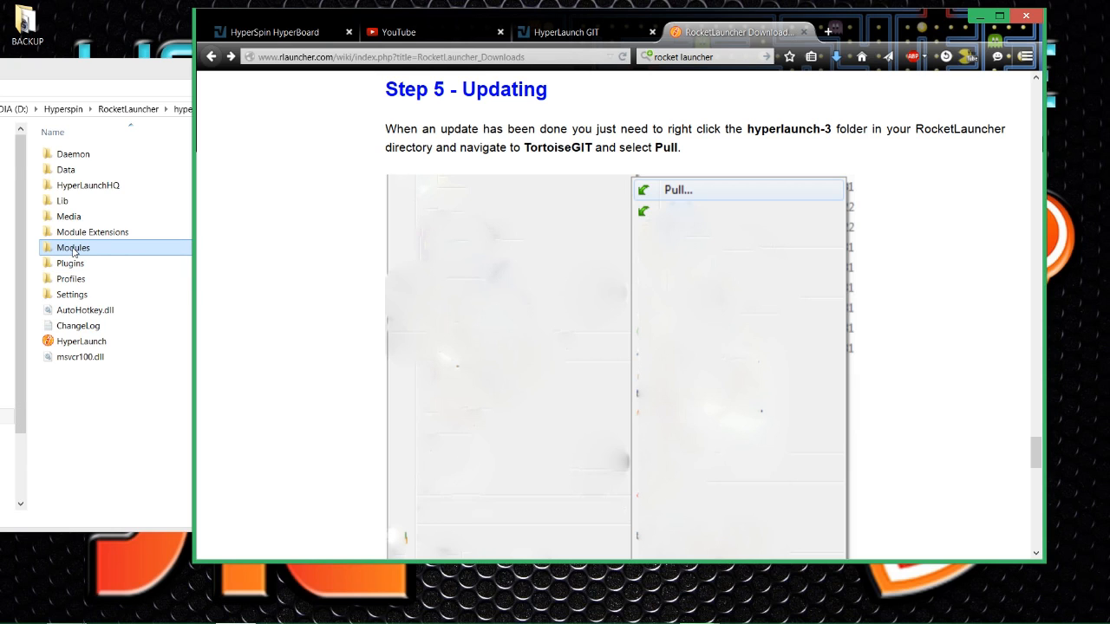
pyautogui.moveTo(94, 76); pyautogui.dragTo(231, 76)
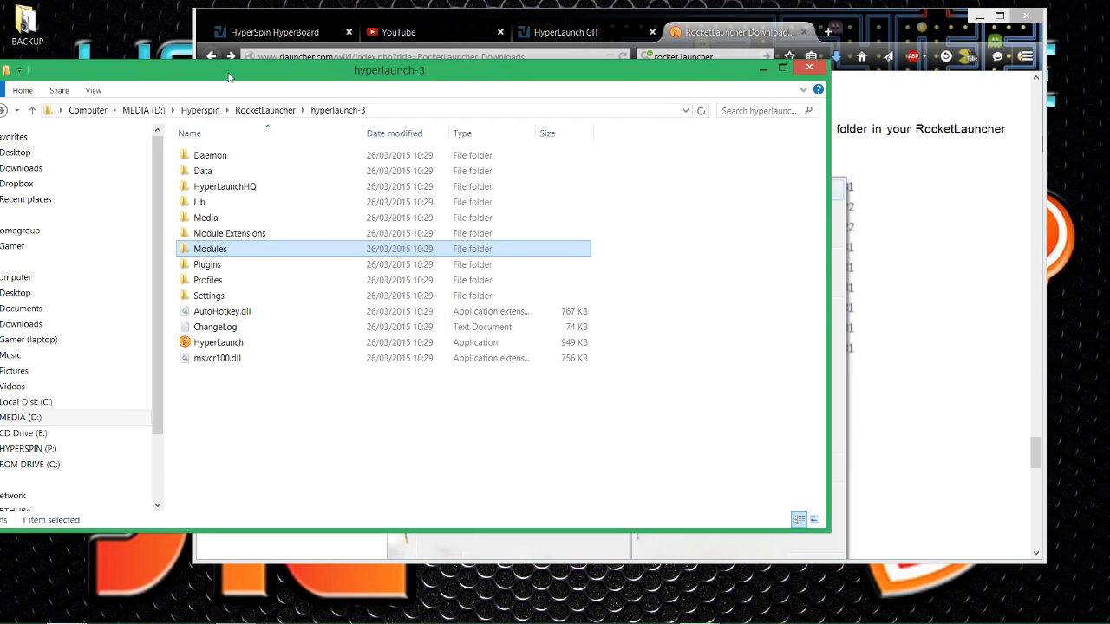
pyautogui.press('BackSpace')
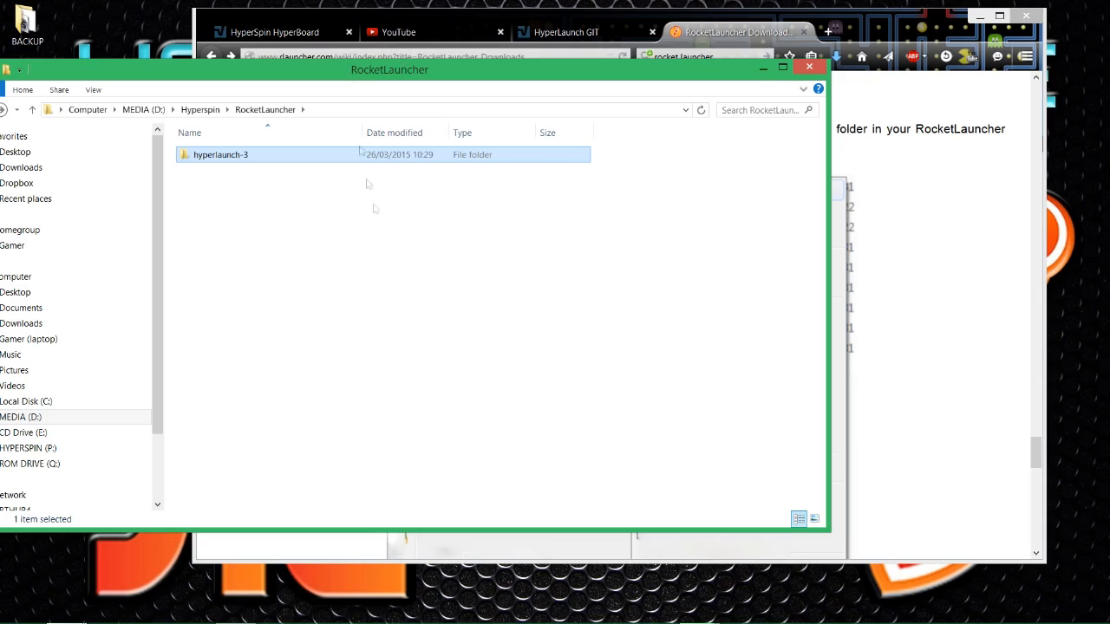
pyautogui.press('Delete')
pyautogui.press('BackSpace')
pyautogui.moveTo(296, 77); pyautogui.dragTo(195, 103)
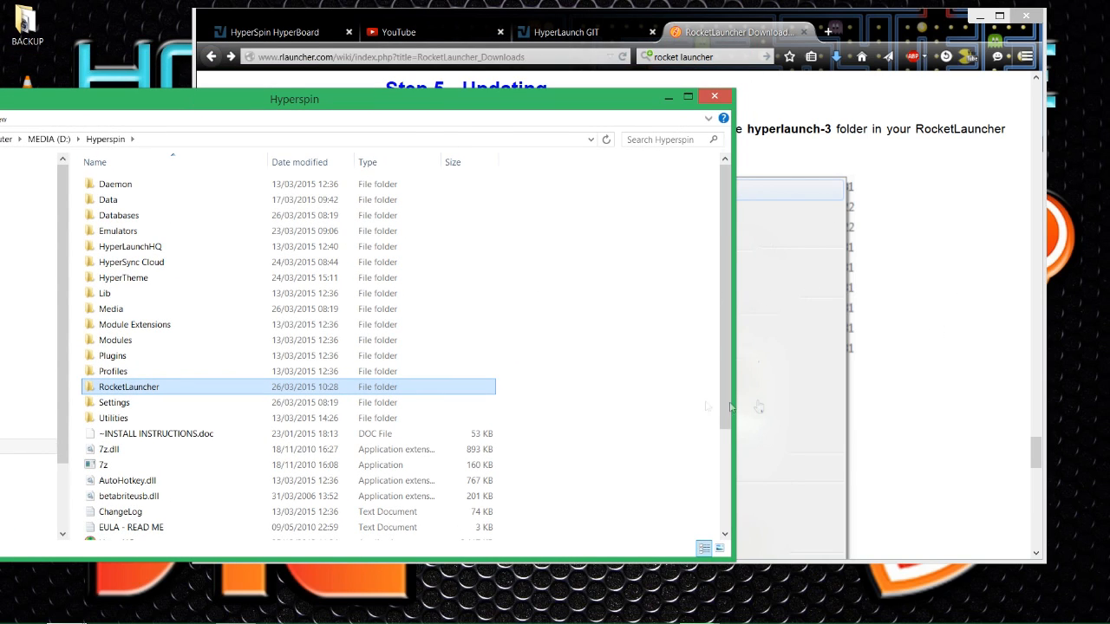
pyautogui.keyDown('ctrl'); pyautogui.click(133, 401); pyautogui.keyUp('ctrl')
pyautogui.keyDown('ctrl'); pyautogui.click(133, 402); pyautogui.keyUp('ctrl')
pyautogui.doubleClick(133, 390)
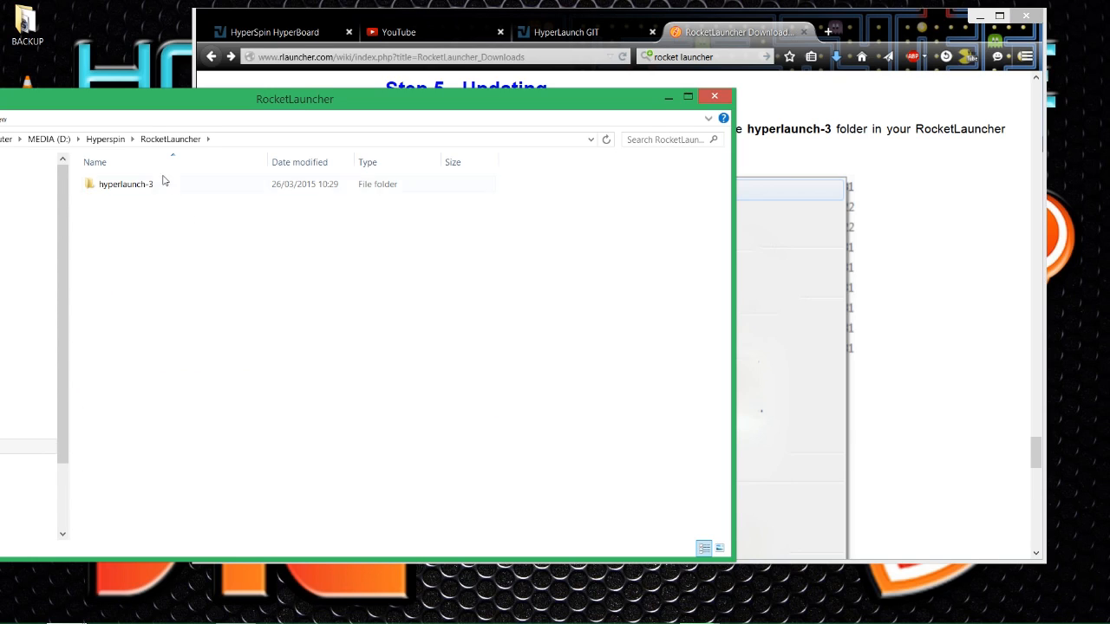
# - Recheck the folder named in Step 5 of the guide and open TortoiseGit's Pull dialog for the hyperlaunch-3 folder
pyautogui.click(135, 187)
pyautogui.rightClick(136, 194)
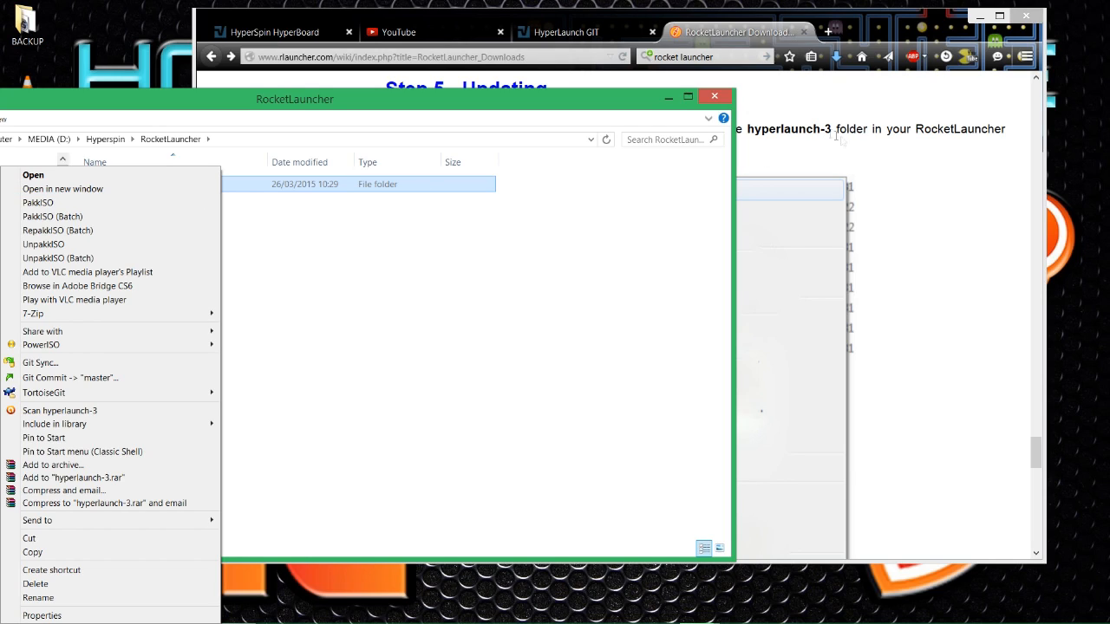
pyautogui.click(897, 244)
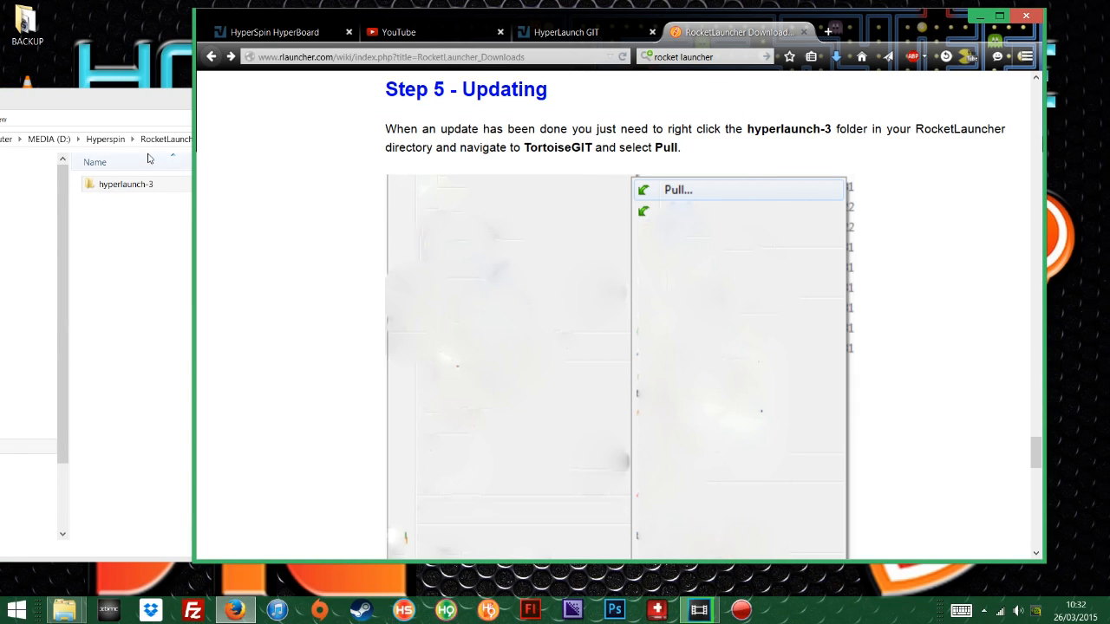
pyautogui.click(120, 183)
pyautogui.rightClick(121, 186)
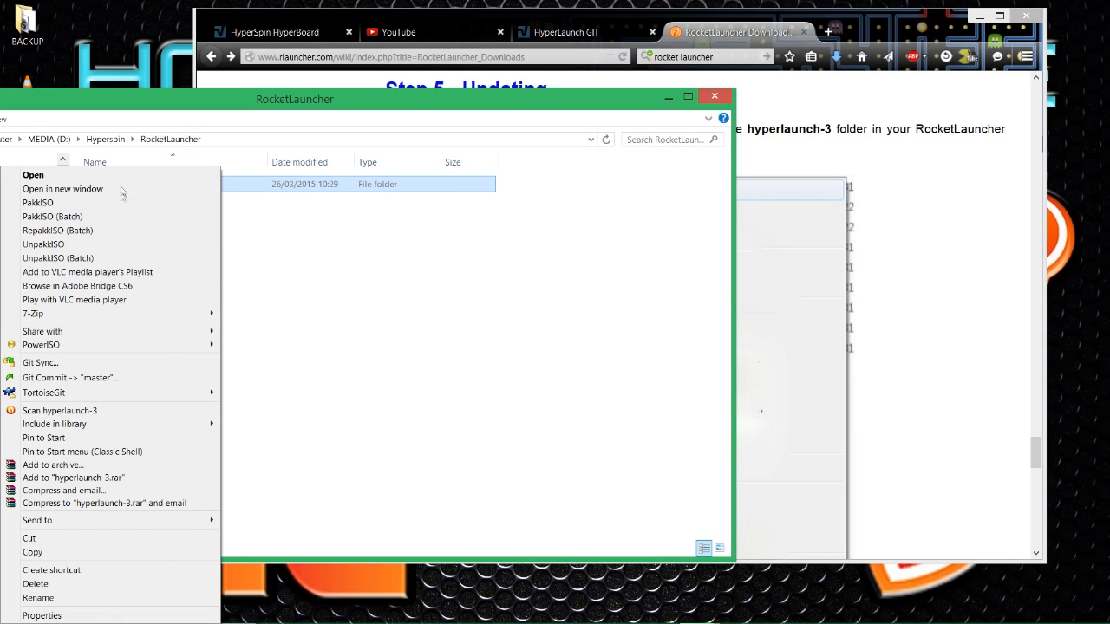
pyautogui.moveTo(217, 397)
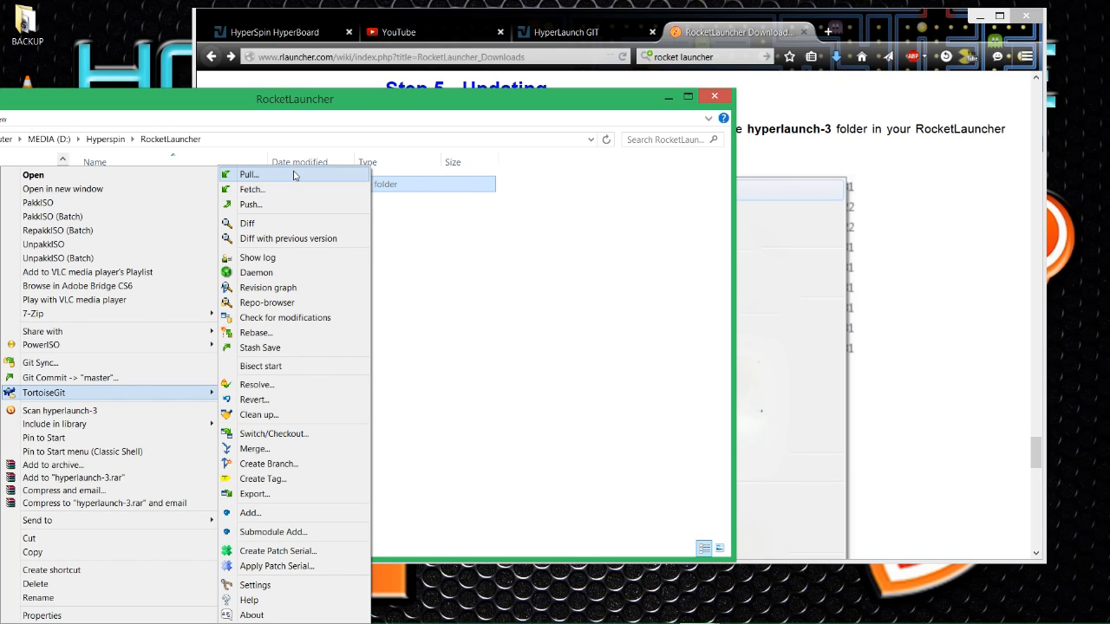
pyautogui.click(294, 176)
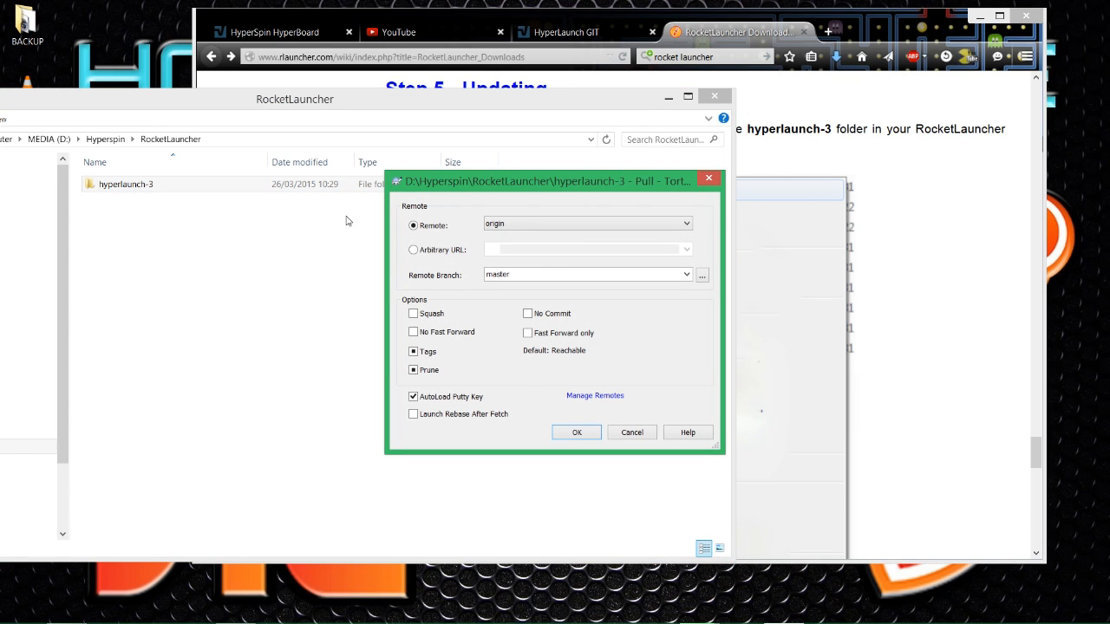
# - Place the Pull dialog beside the guide and compare its remote, branch and option settings with the sample screen
pyautogui.click(864, 396)
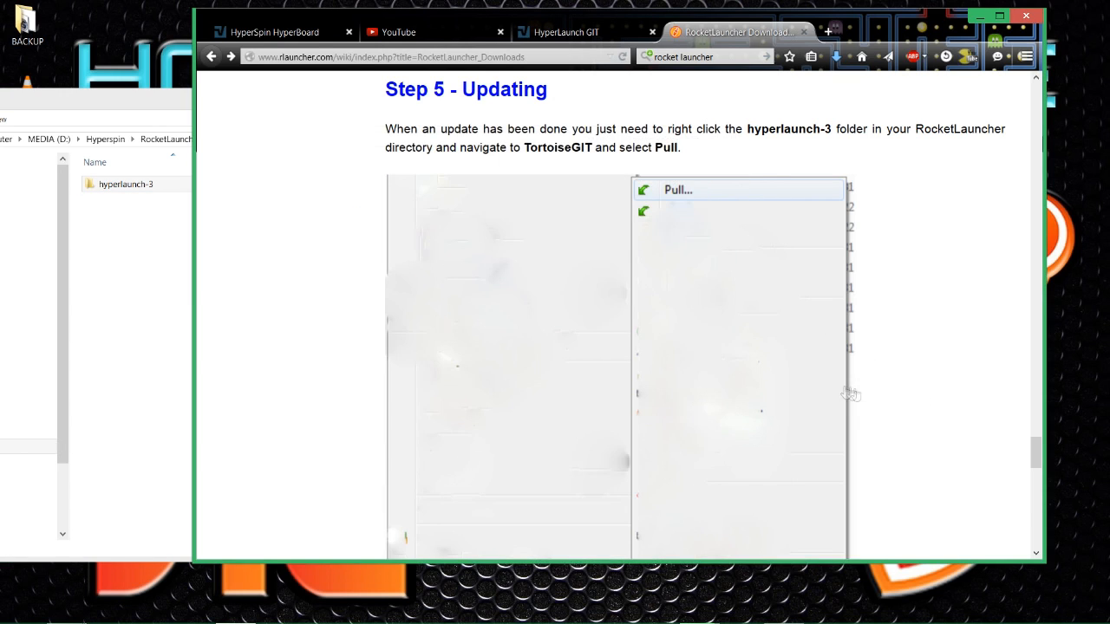
pyautogui.scroll(-5, 864, 397)
pyautogui.scroll(1, 450, 205)
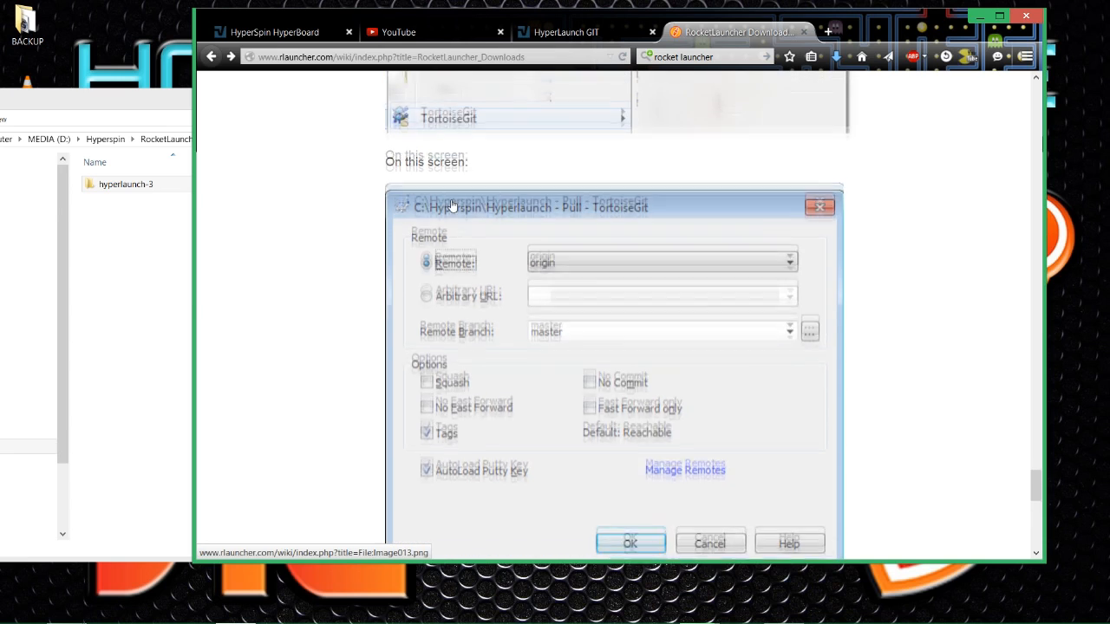
pyautogui.moveTo(454, 622)
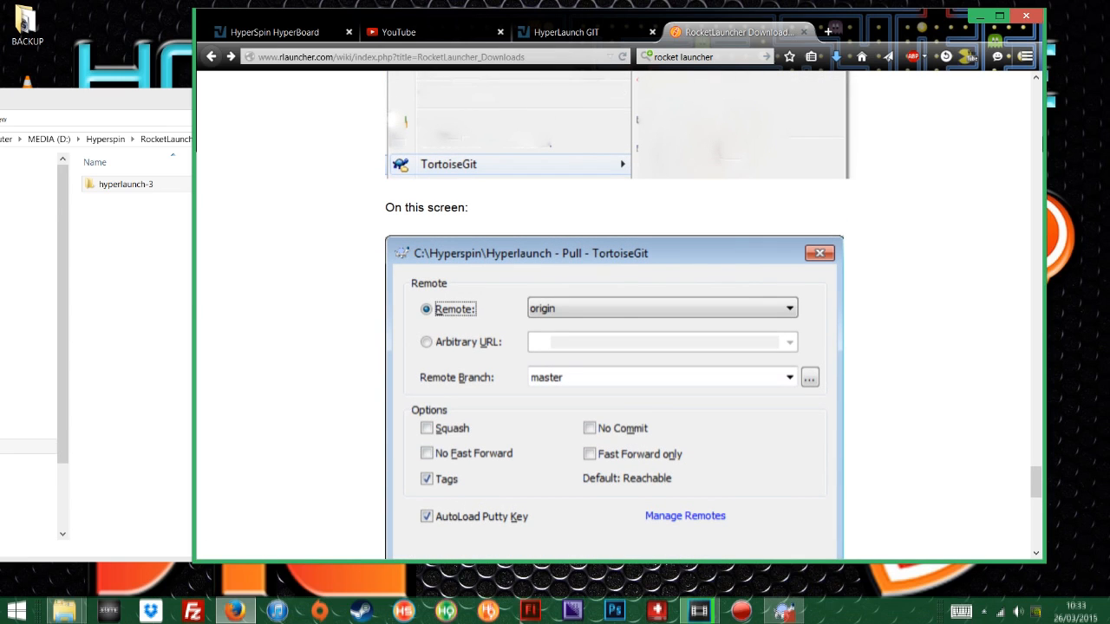
pyautogui.click(783, 613)
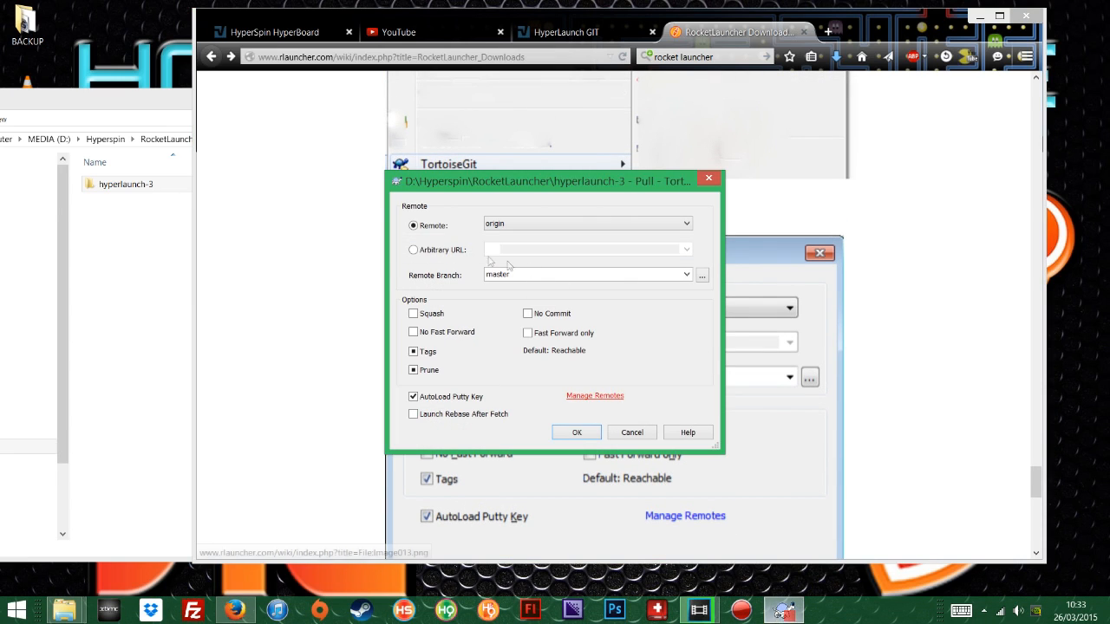
pyautogui.moveTo(528, 186); pyautogui.dragTo(149, 122)
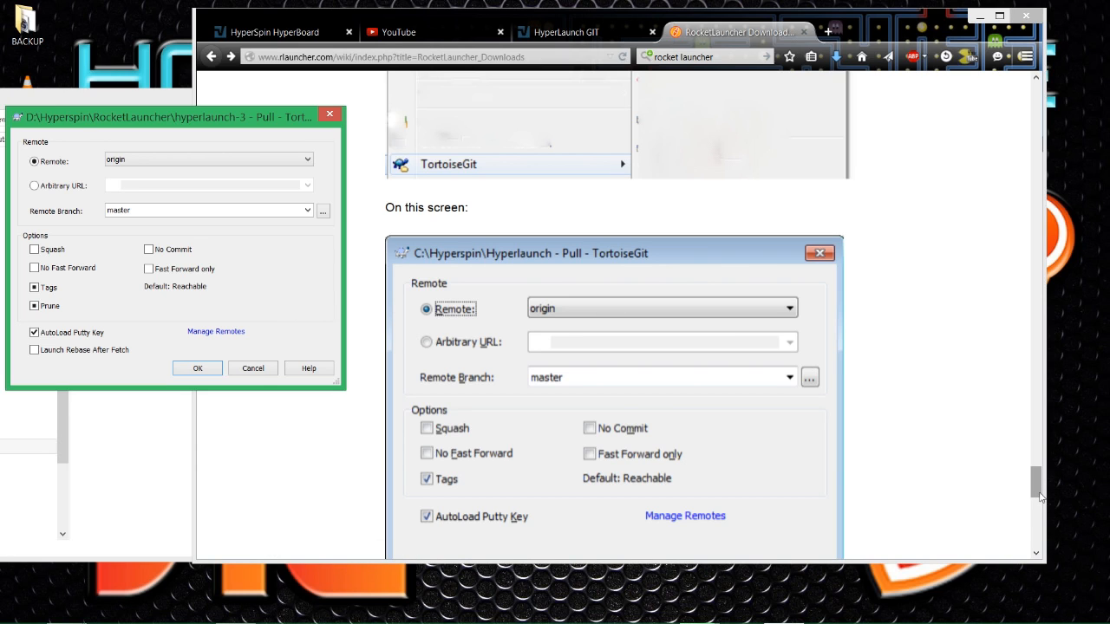
pyautogui.moveTo(1038, 496); pyautogui.dragTo(1043, 515)
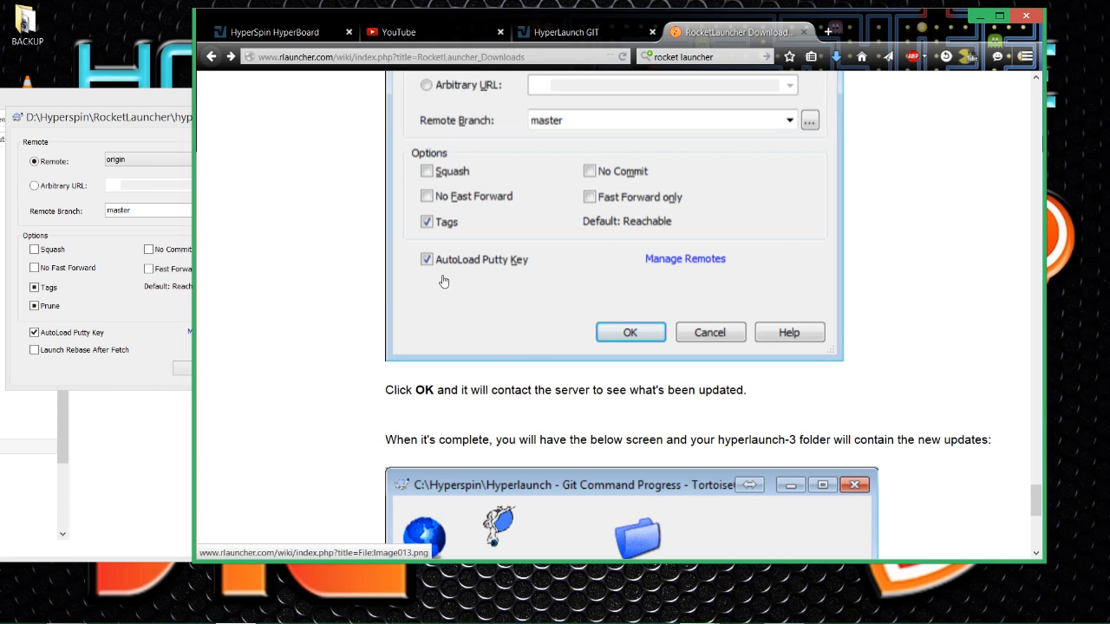
# - Minimize the RocketLauncher folder window, pull the master branch from origin into hyperlaunch-3 and move the progress window aside
pyautogui.click(106, 104)
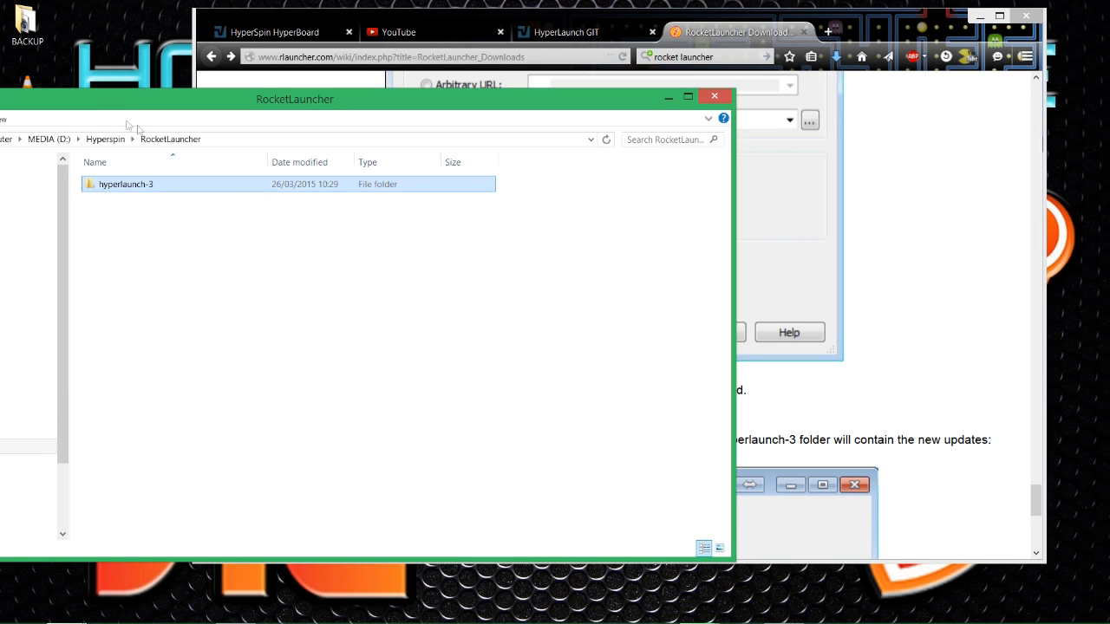
pyautogui.click(668, 103)
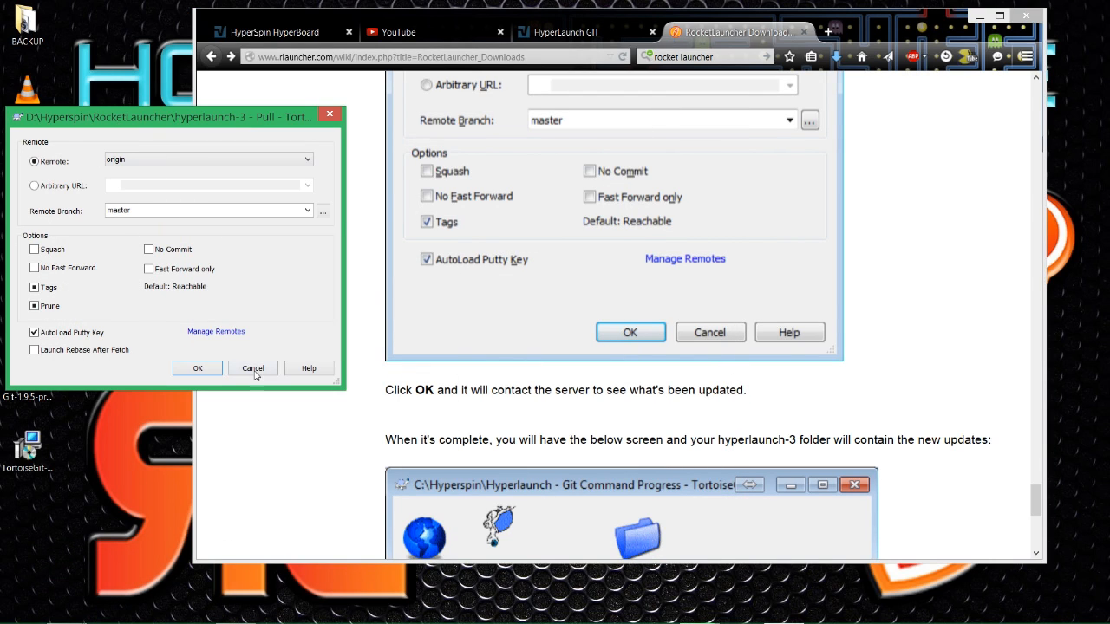
pyautogui.click(196, 370)
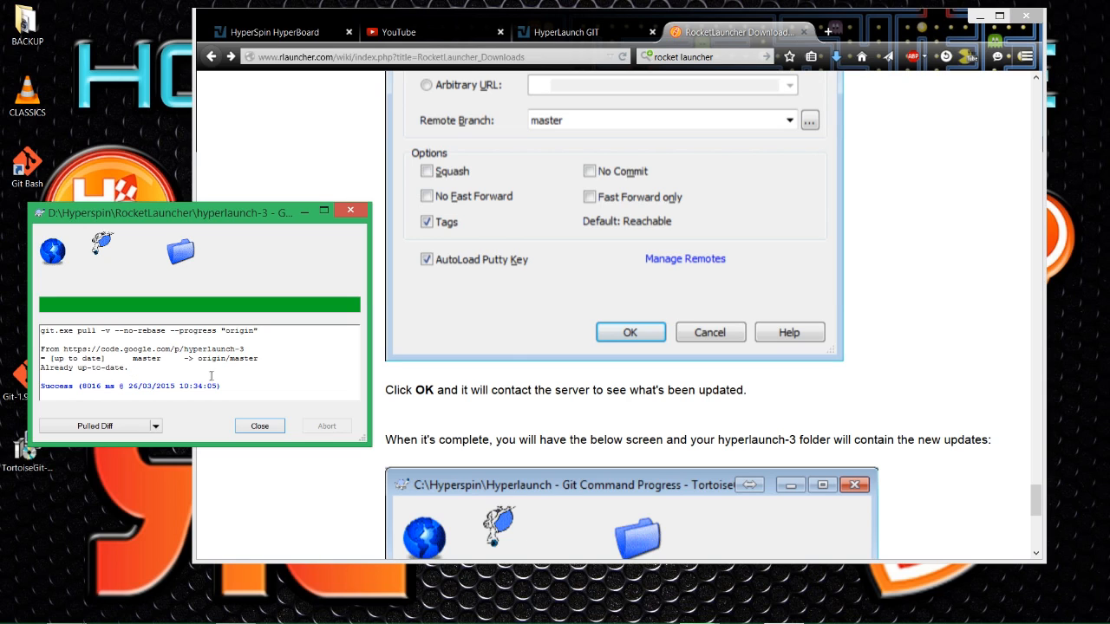
pyautogui.moveTo(244, 218); pyautogui.dragTo(186, 225)
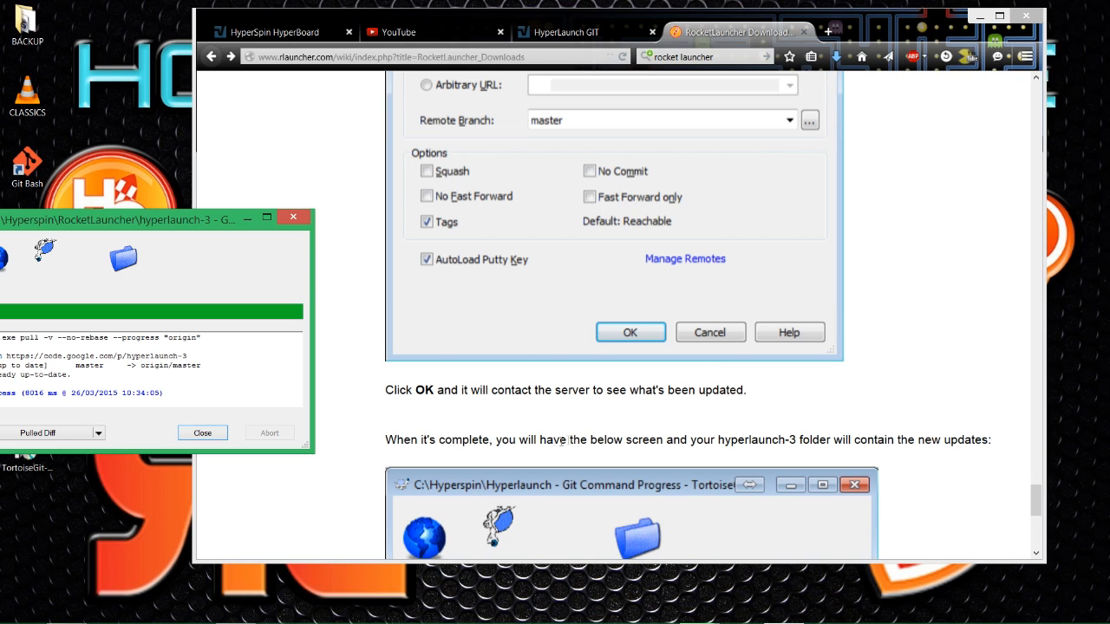
# - Bring the guide forward and read its closing instructions on what to do once the pull is complete
pyautogui.click(949, 472)
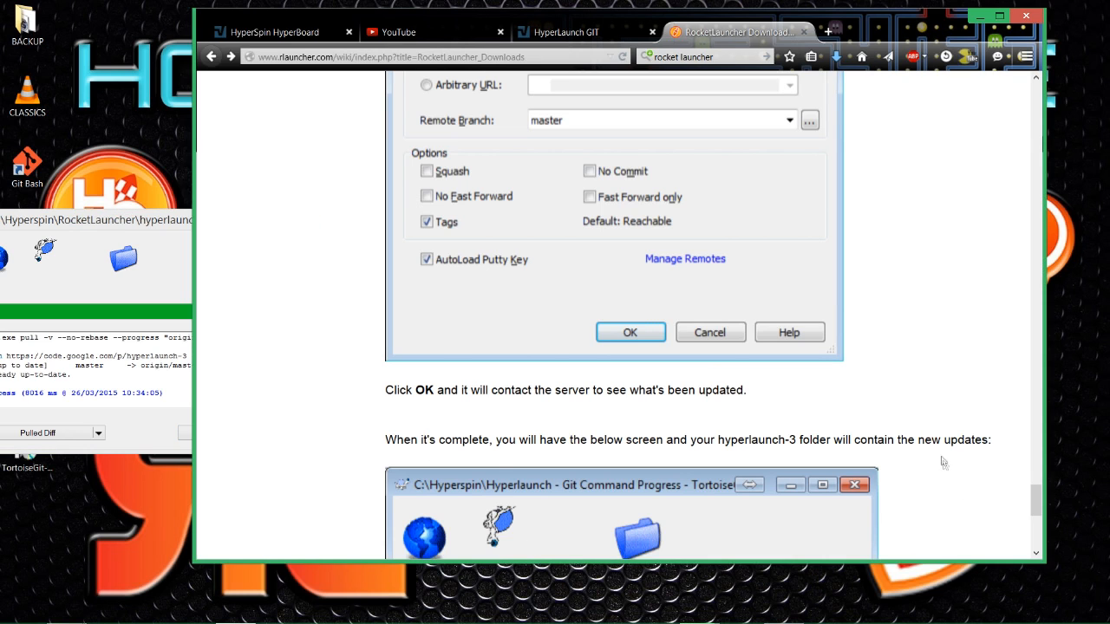
pyautogui.scroll(-3, 942, 485)
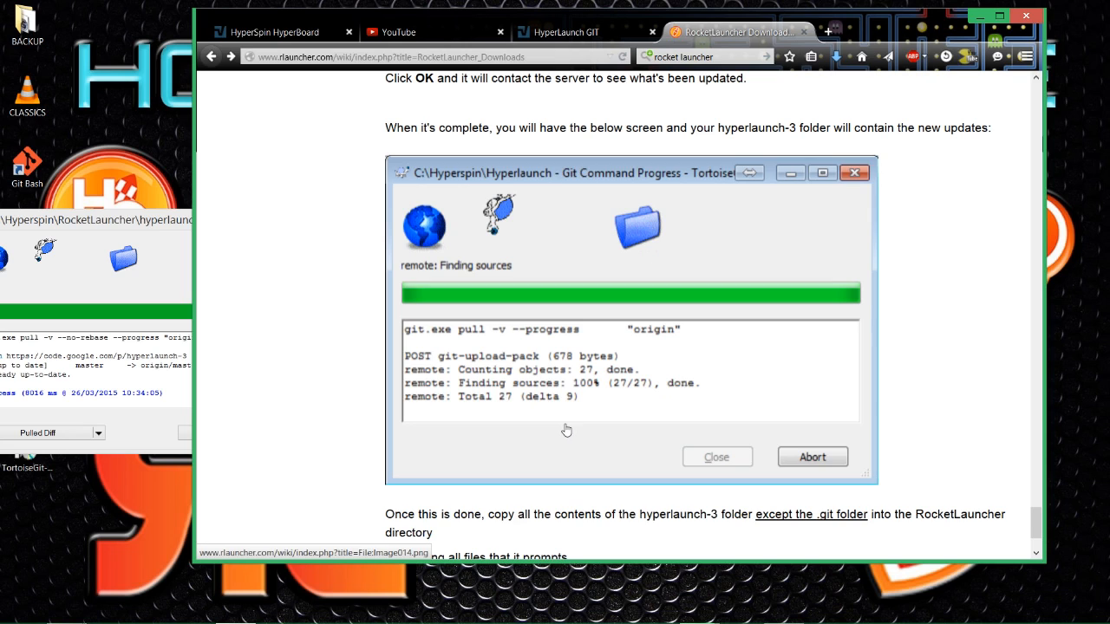
pyautogui.scroll(-1, 565, 429)
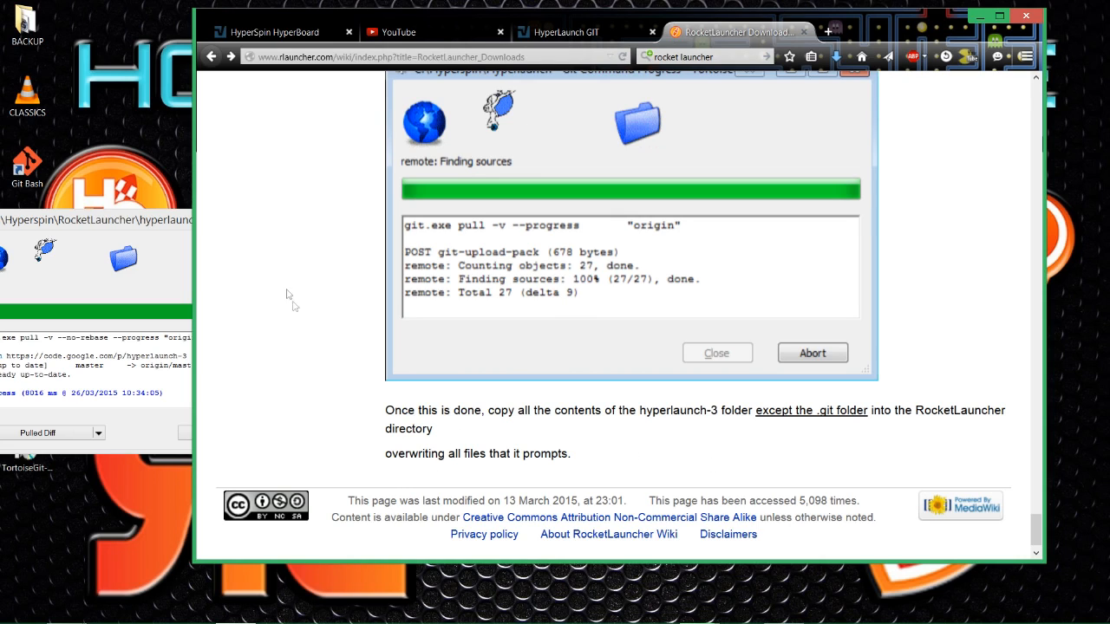
# - Move the Git Command Progress window for hyperlaunch-3 fully into view beside the guide's sample and close it
pyautogui.moveTo(152, 225); pyautogui.dragTo(216, 212)
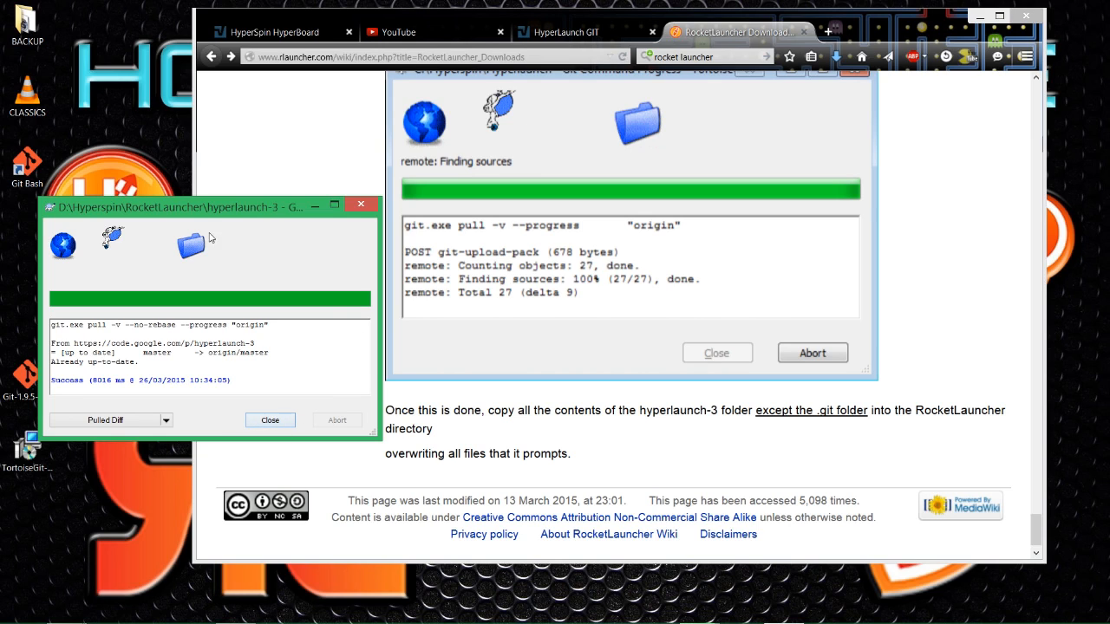
pyautogui.moveTo(246, 214); pyautogui.dragTo(297, 216)
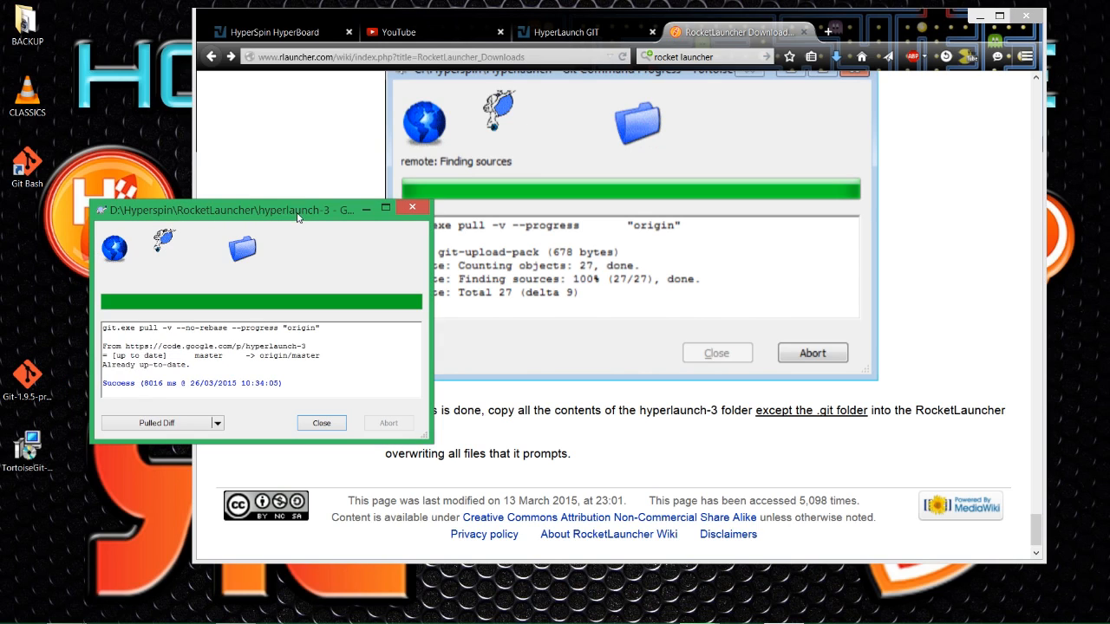
pyautogui.click(321, 423)
# - Reread the guide's final instruction on copying the hyperlaunch-3 contents and reposition the browser window on the desktop
pyautogui.scroll(-1, 496, 448)
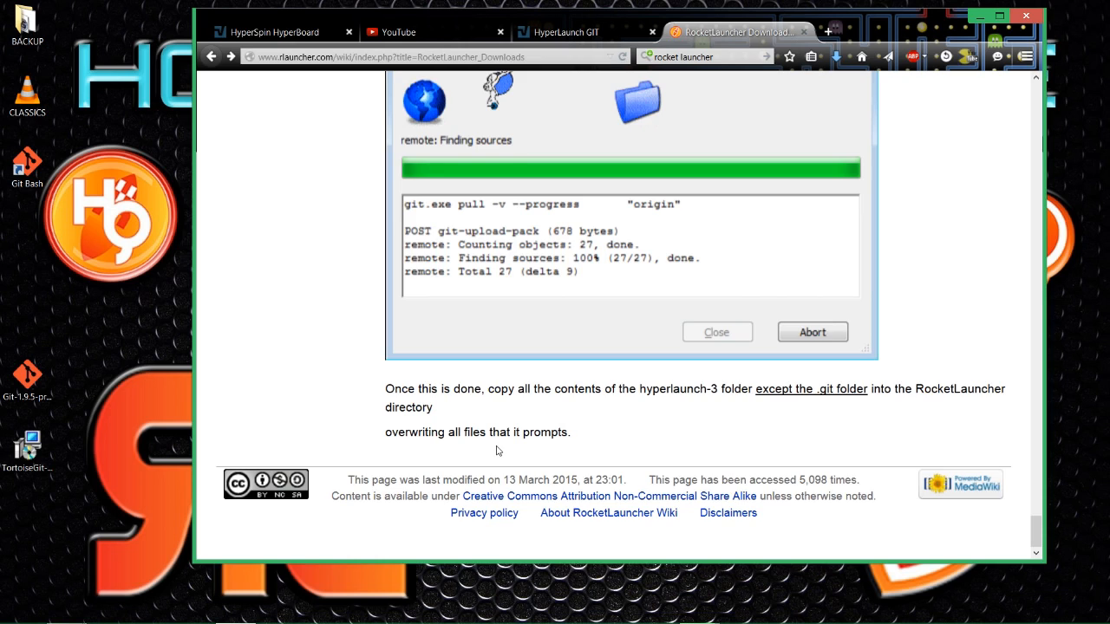
pyautogui.scroll(8, 497, 450)
pyautogui.scroll(-8, 498, 451)
pyautogui.moveTo(923, 18); pyautogui.dragTo(886, 57)
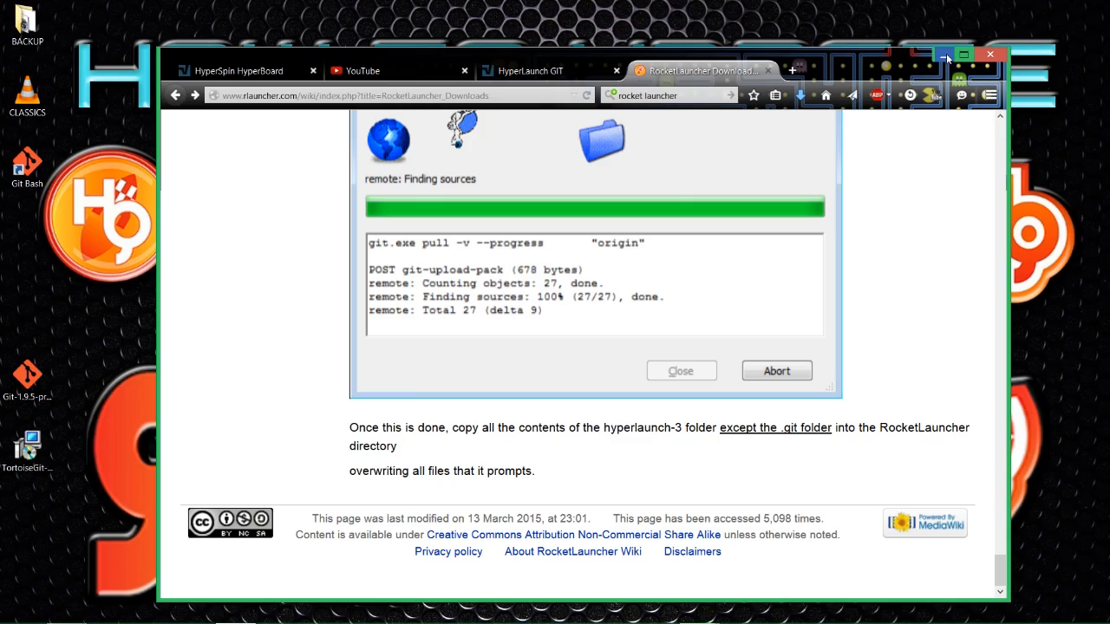
# - Review the guide's TortoiseGit and Git setup screens, including line ending and PATH options, back to the table of contents
pyautogui.scroll(5, 885, 314)
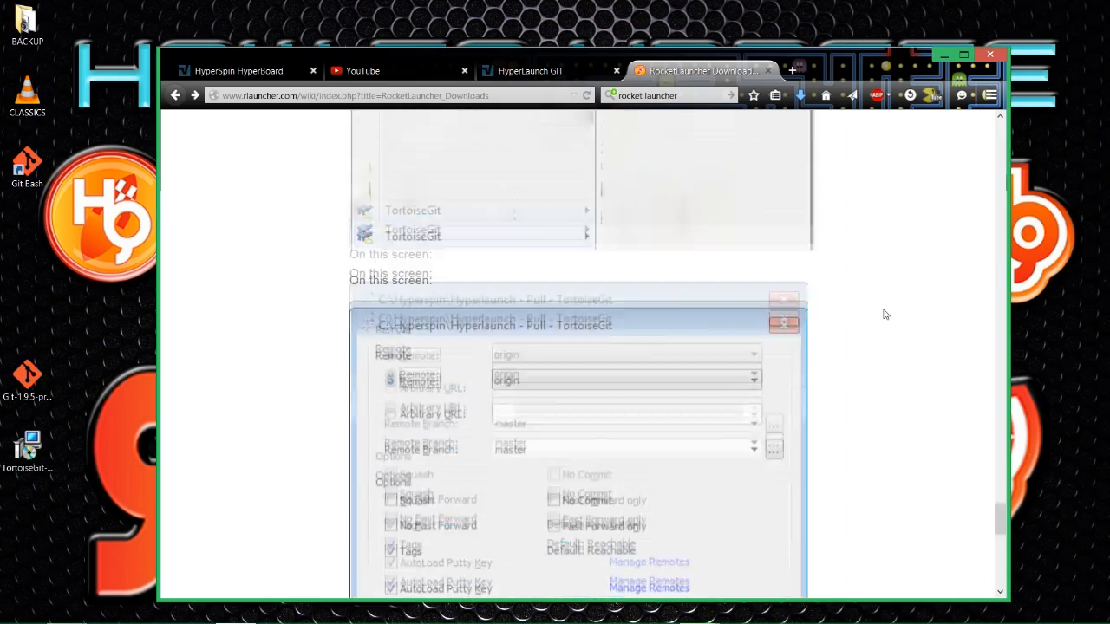
pyautogui.scroll(10, 883, 310)
pyautogui.scroll(-6, 877, 305)
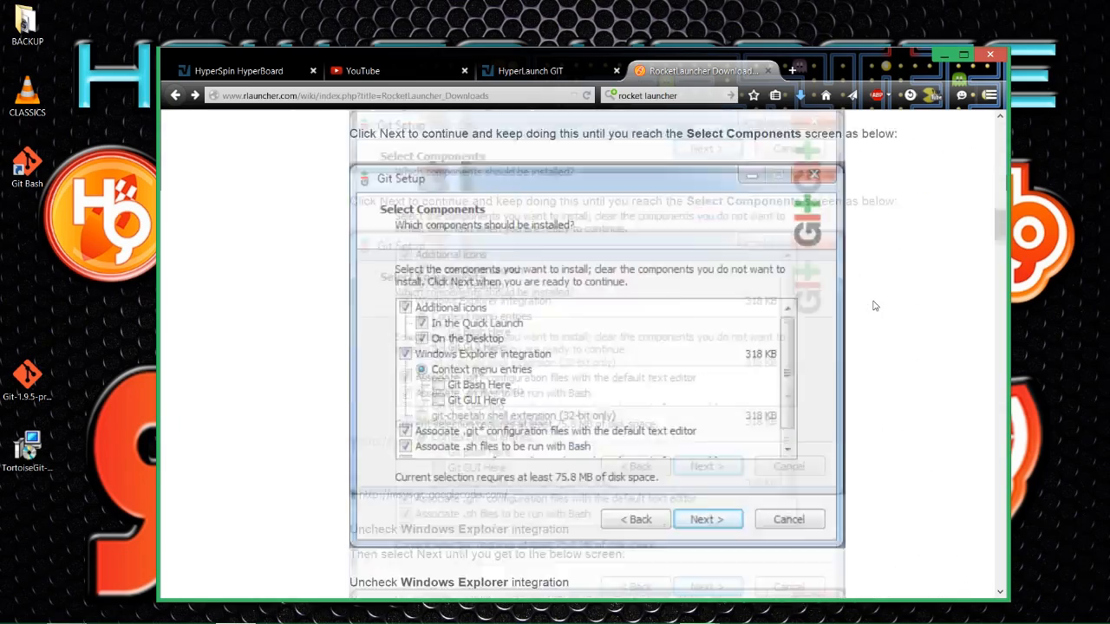
pyautogui.scroll(-12, 876, 305)
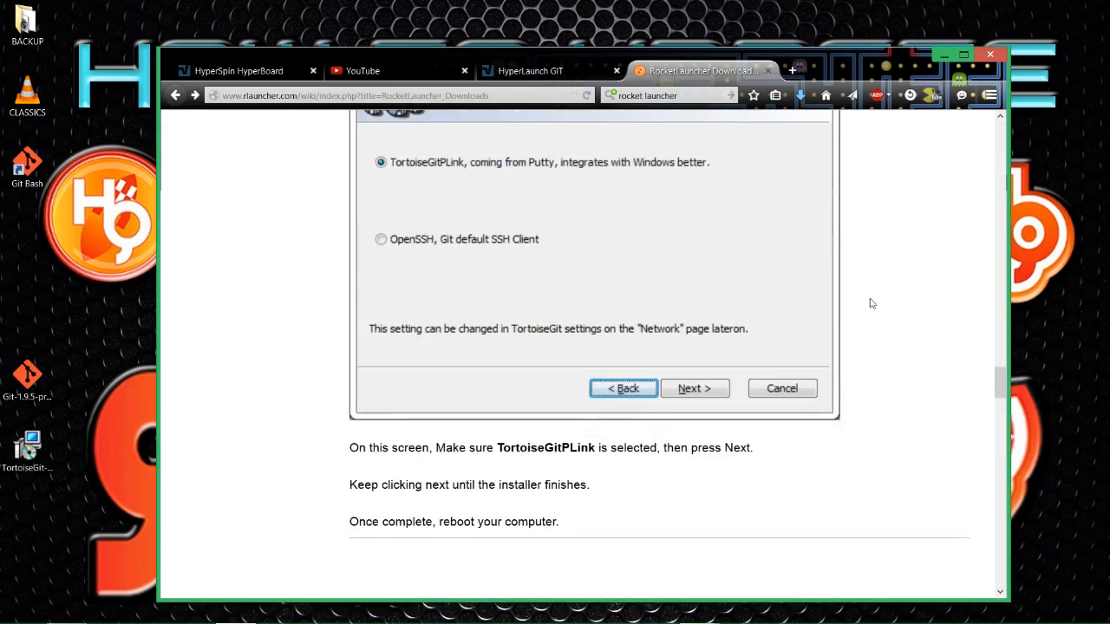
pyautogui.scroll(8, 872, 303)
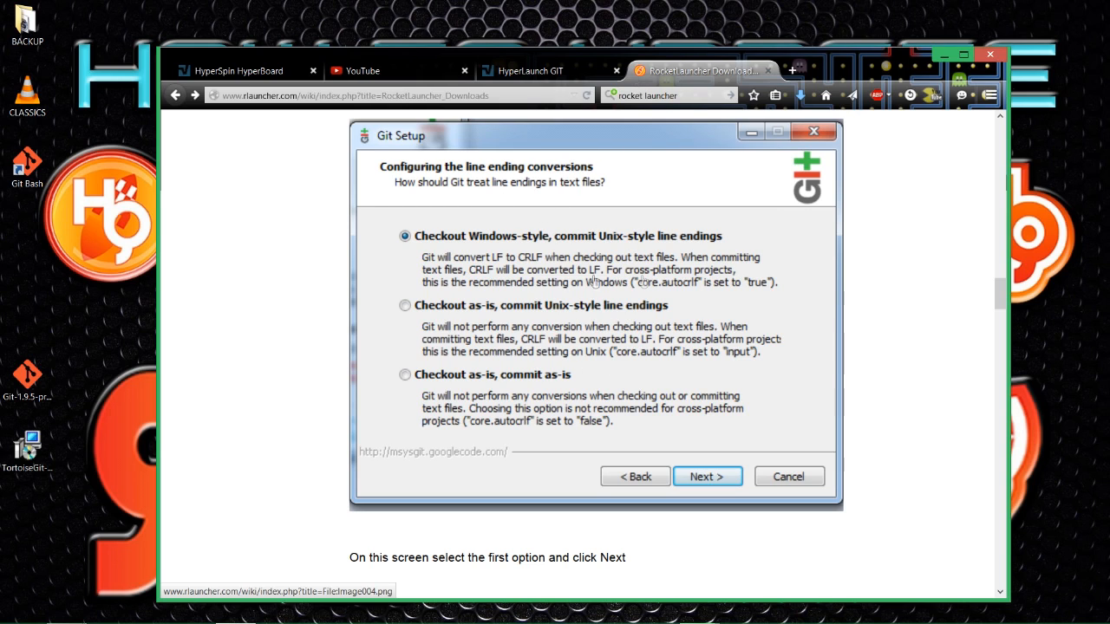
pyautogui.scroll(-2, 591, 334)
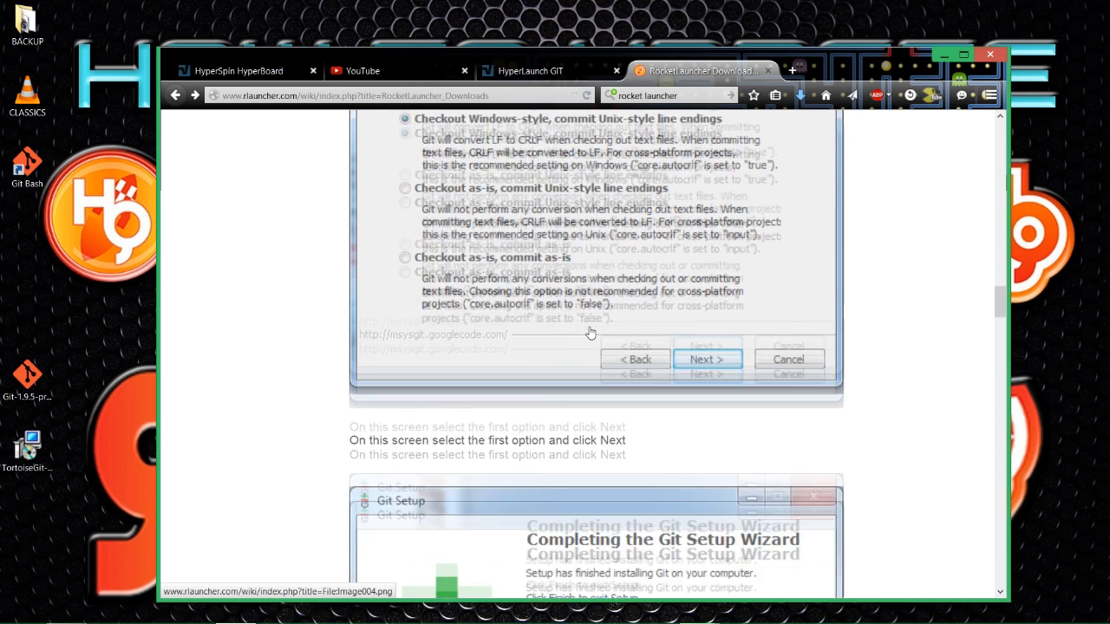
pyautogui.scroll(-5, 591, 333)
pyautogui.scroll(4, 589, 332)
pyautogui.scroll(3, 587, 331)
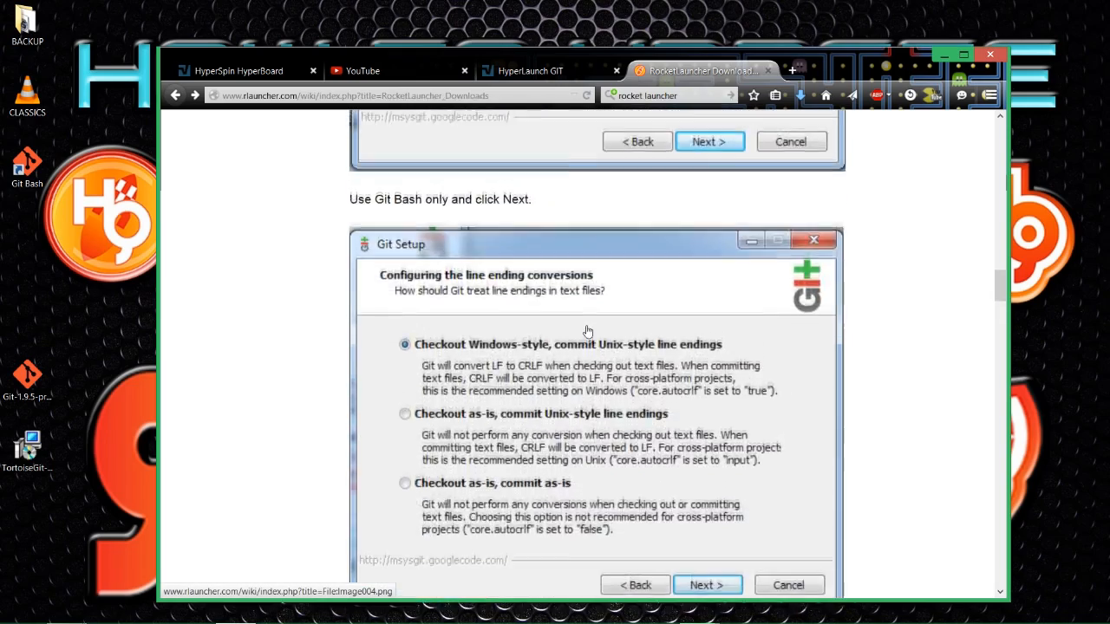
pyautogui.scroll(-4, 598, 364)
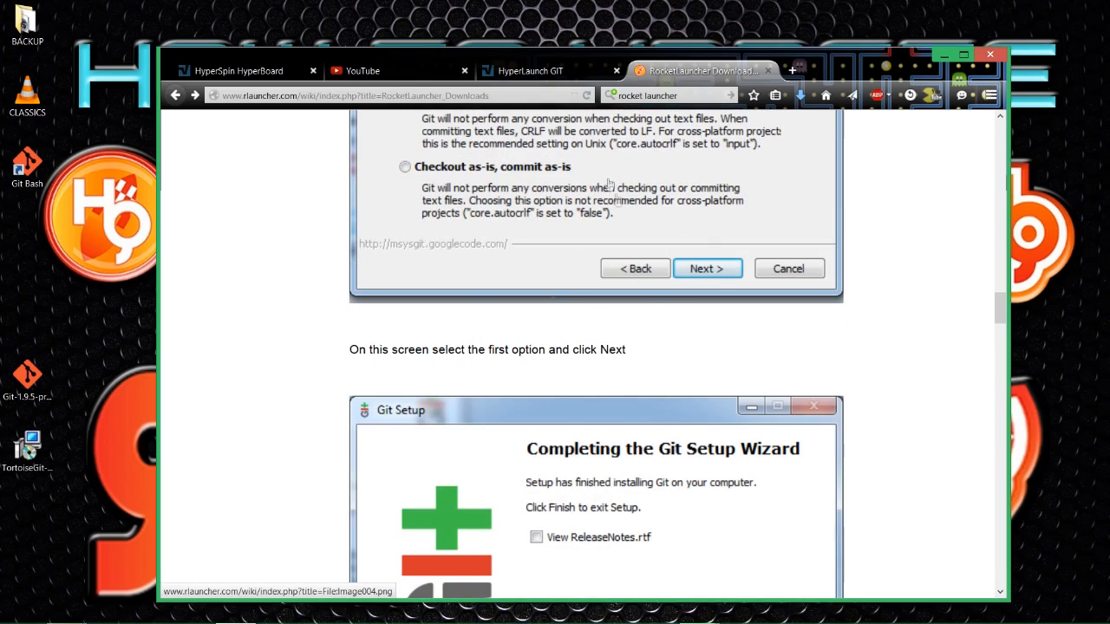
pyautogui.scroll(5, 514, 301)
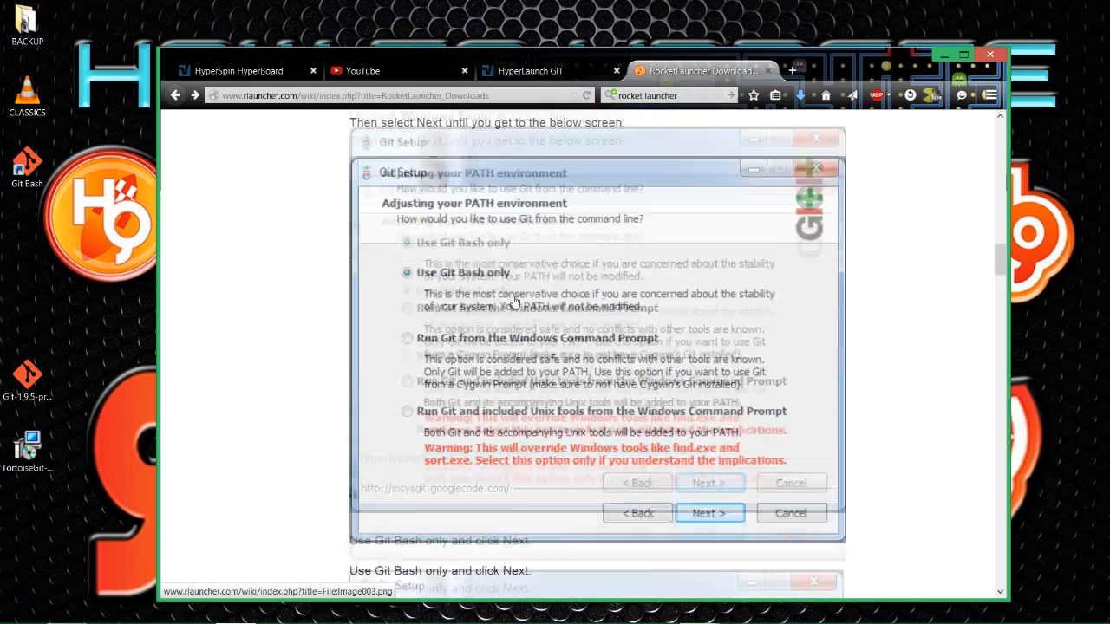
pyautogui.scroll(10, 515, 301)
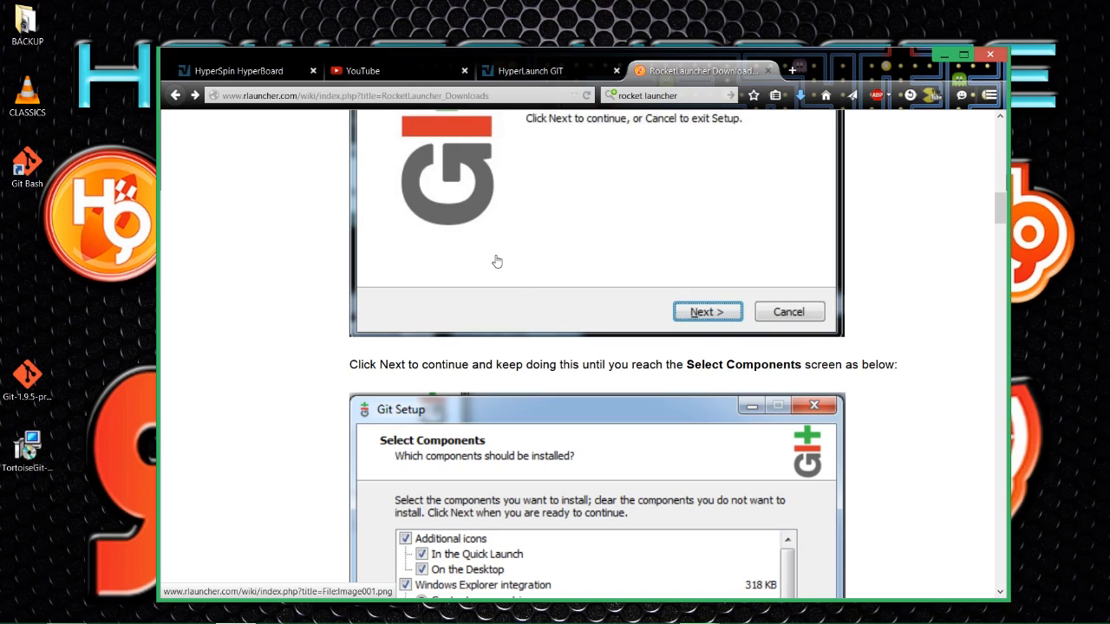
pyautogui.scroll(10, 502, 260)
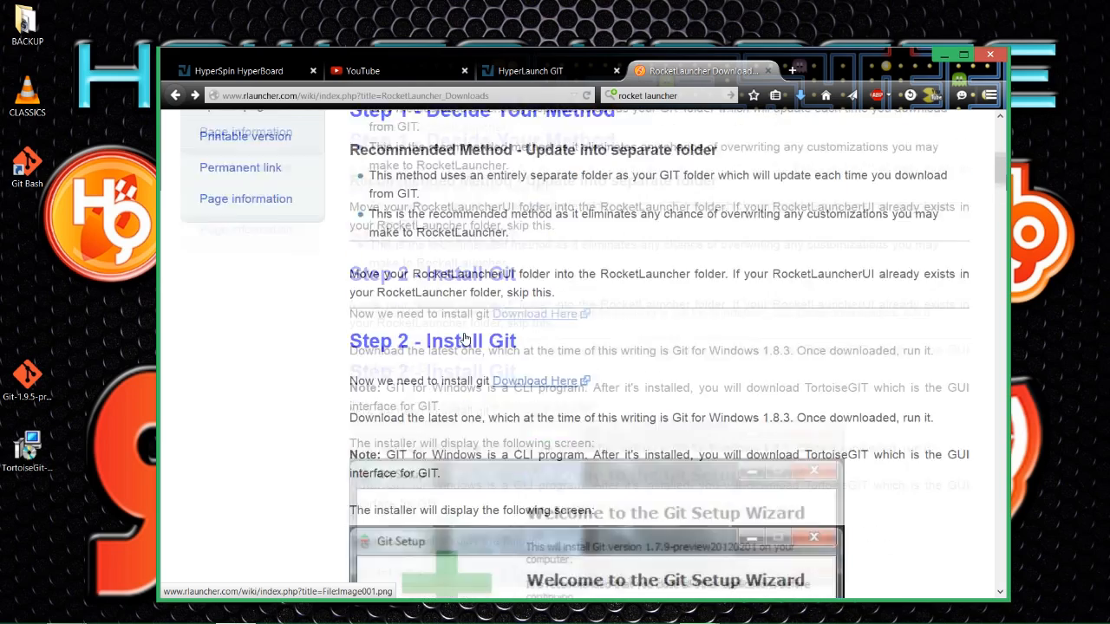
pyautogui.scroll(3, 531, 217)
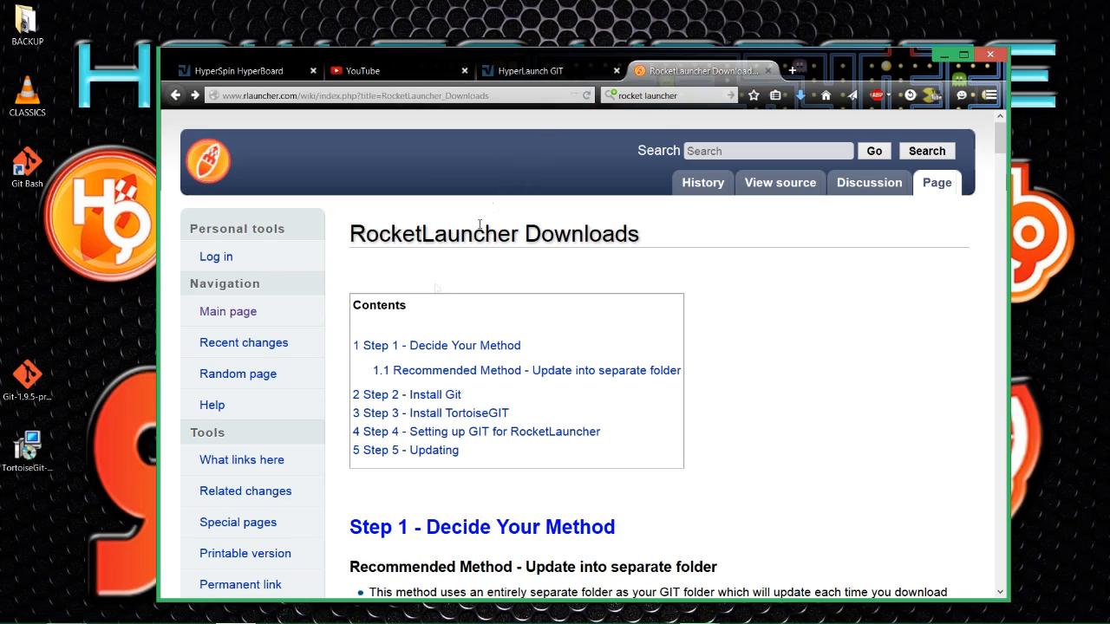
# - Go over the guide again from Step 1 to Step 3 and recheck the Git Setup screens back to Select Components
pyautogui.scroll(-8, 595, 396)
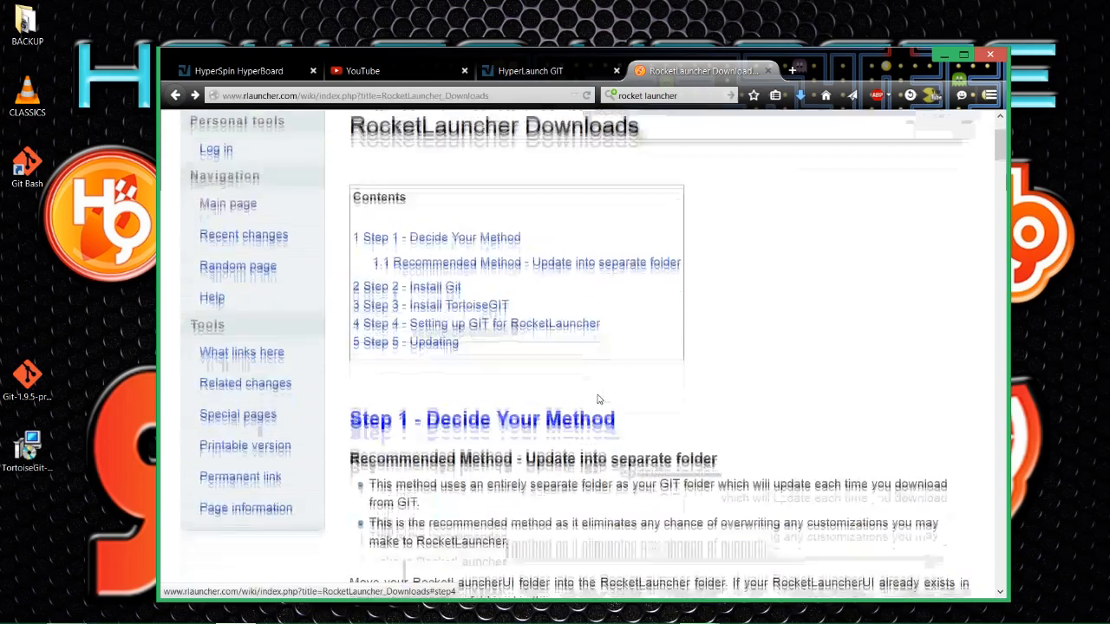
pyautogui.scroll(-5, 598, 394)
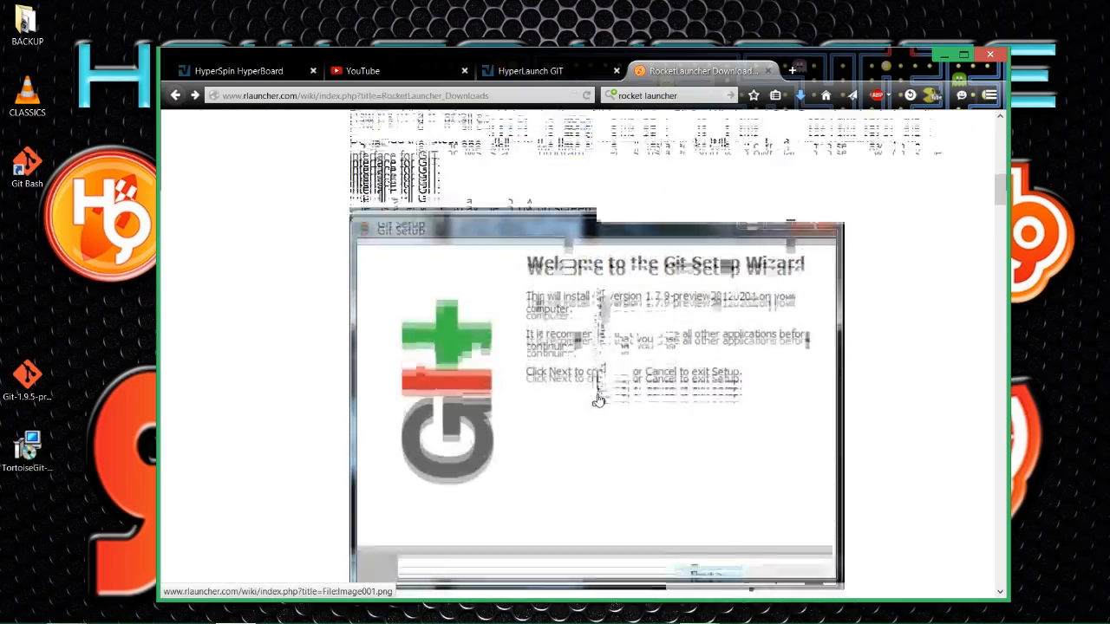
pyautogui.scroll(-10, 598, 397)
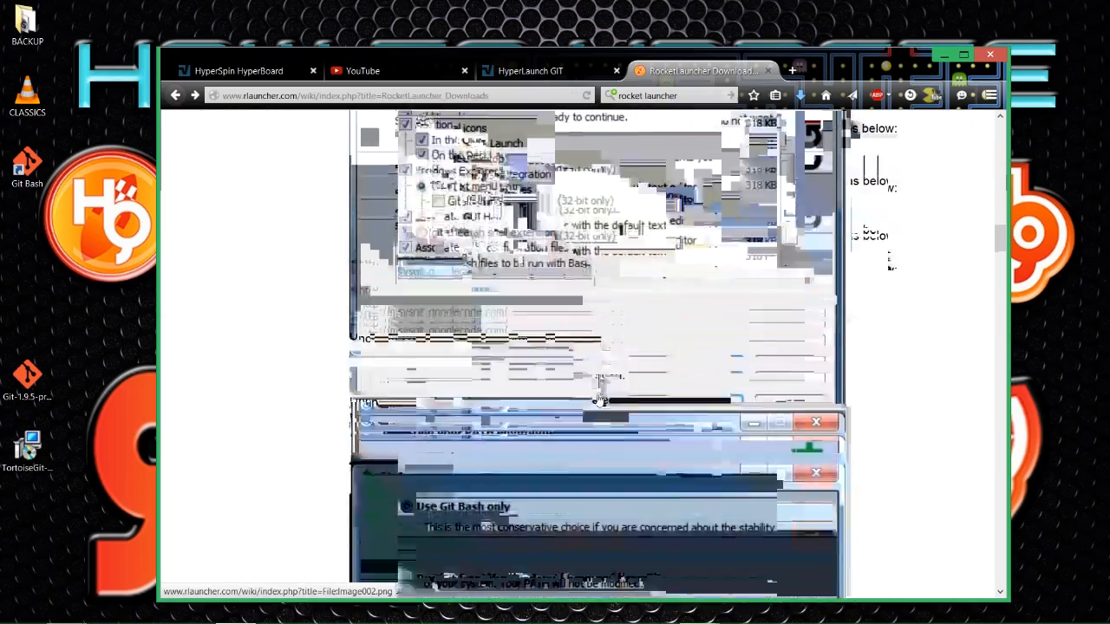
pyautogui.scroll(-15, 598, 399)
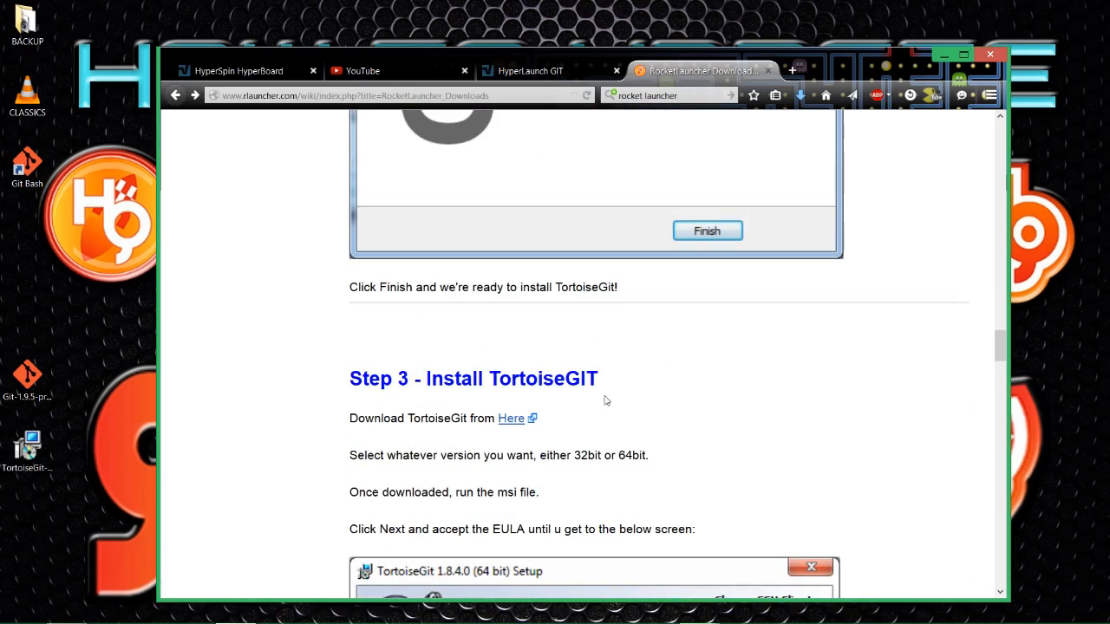
pyautogui.scroll(5, 615, 433)
pyautogui.scroll(-3, 615, 434)
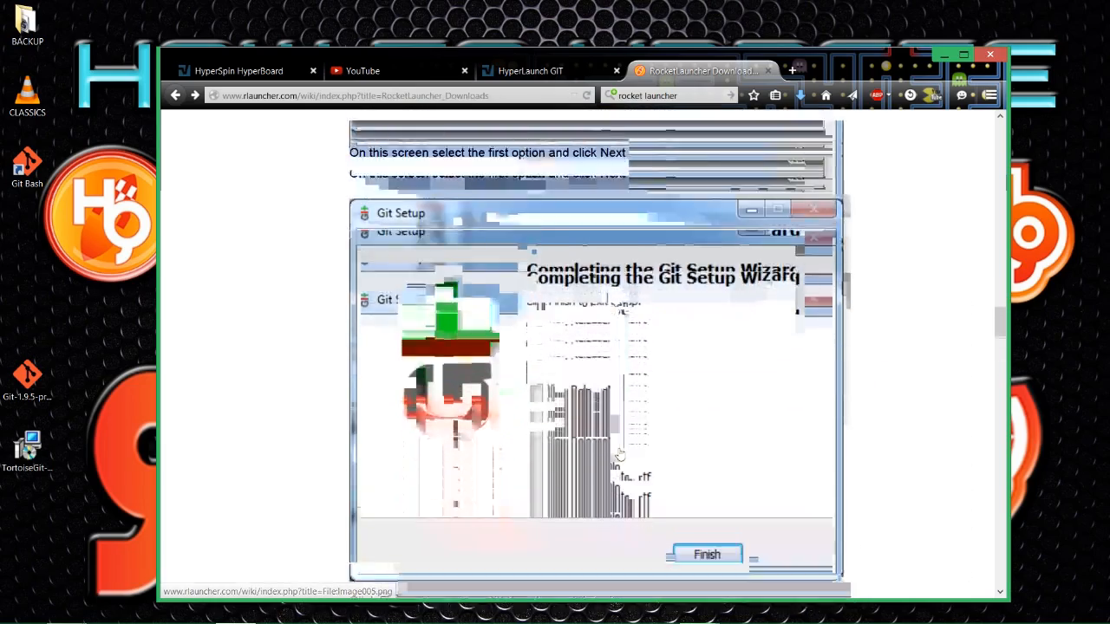
pyautogui.scroll(6, 568, 392)
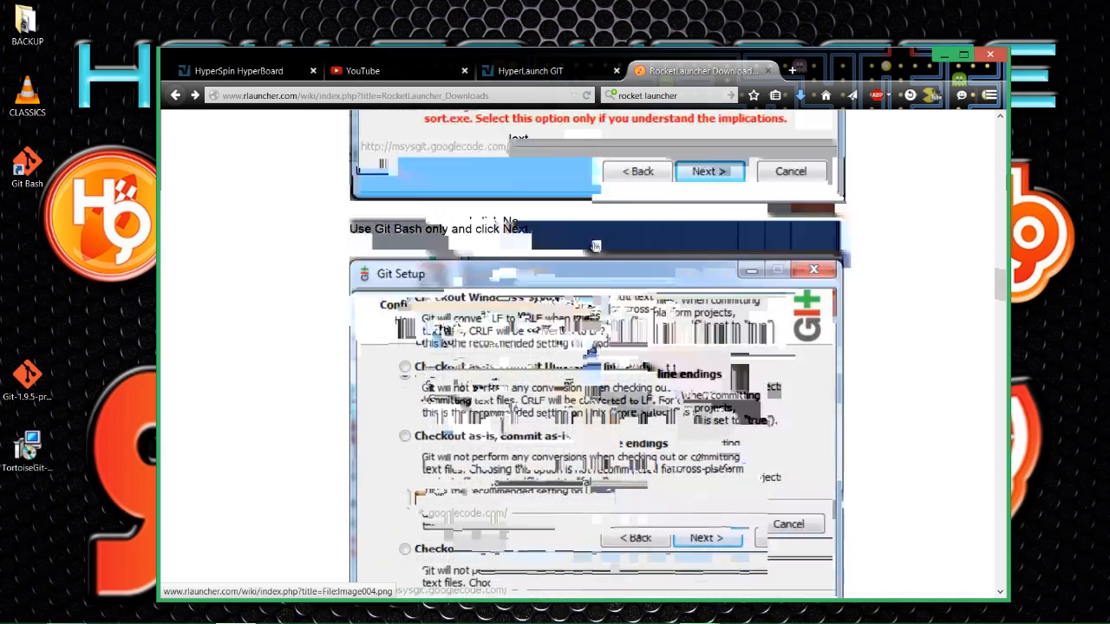
pyautogui.scroll(15, 593, 359)
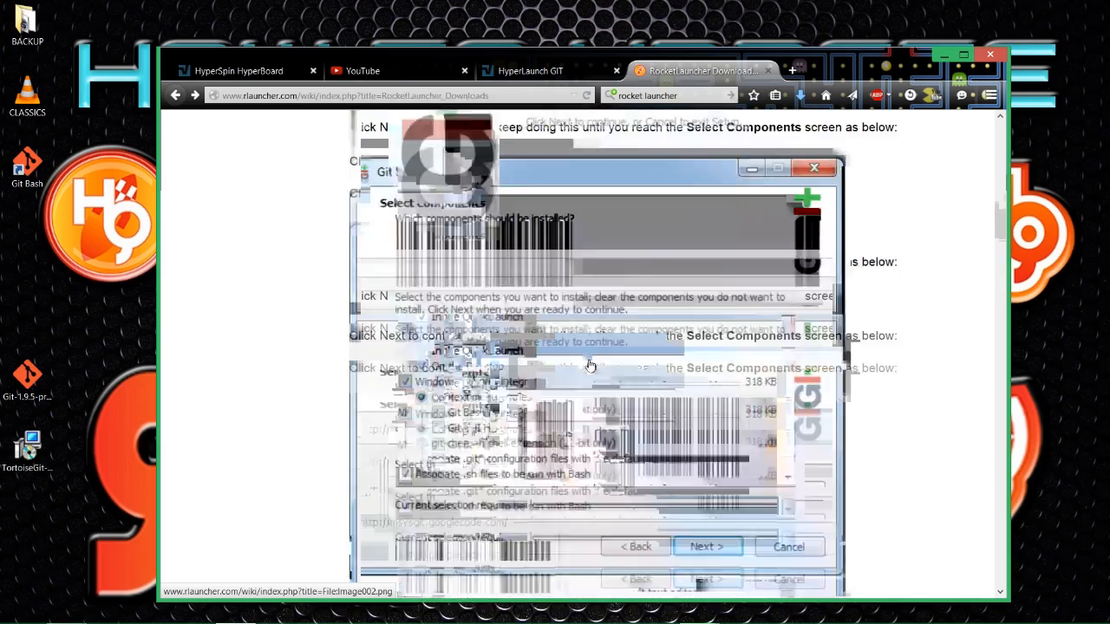